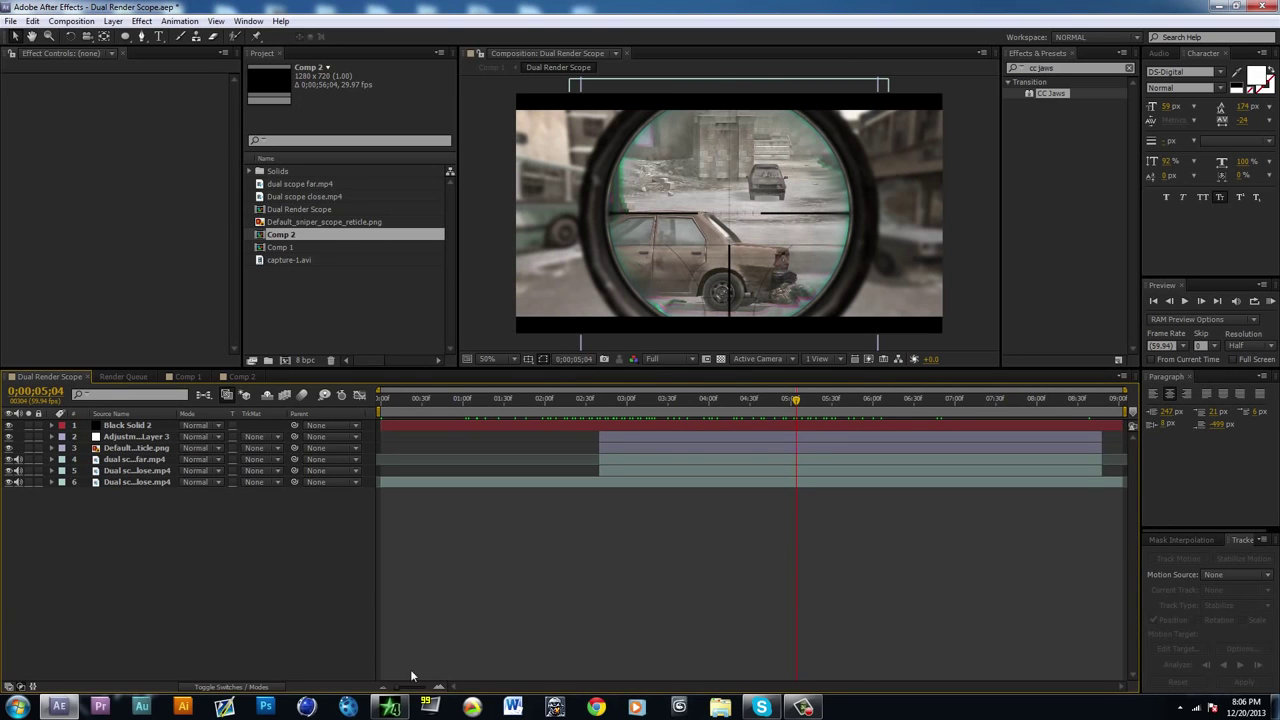
Step: Switch to Call of Duty 4 and run the console command /devmap mp_crash;disconnect
click(390, 707)
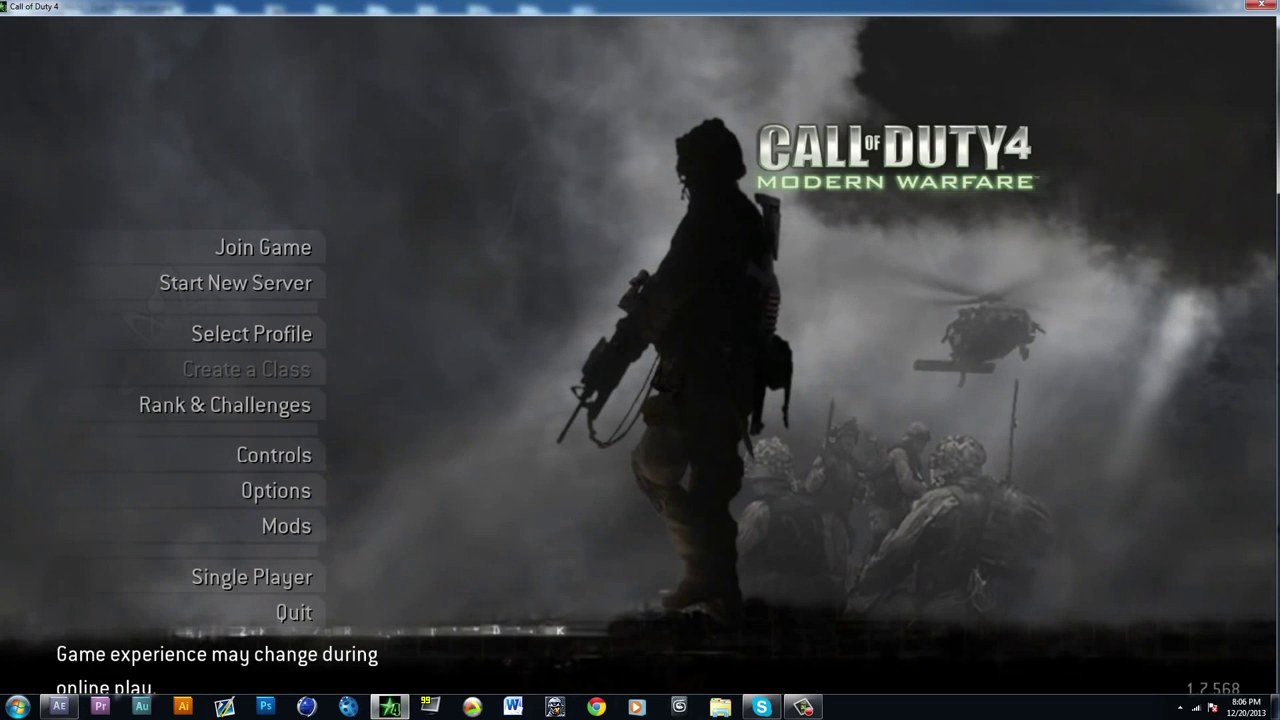
key(grave)
text(/)
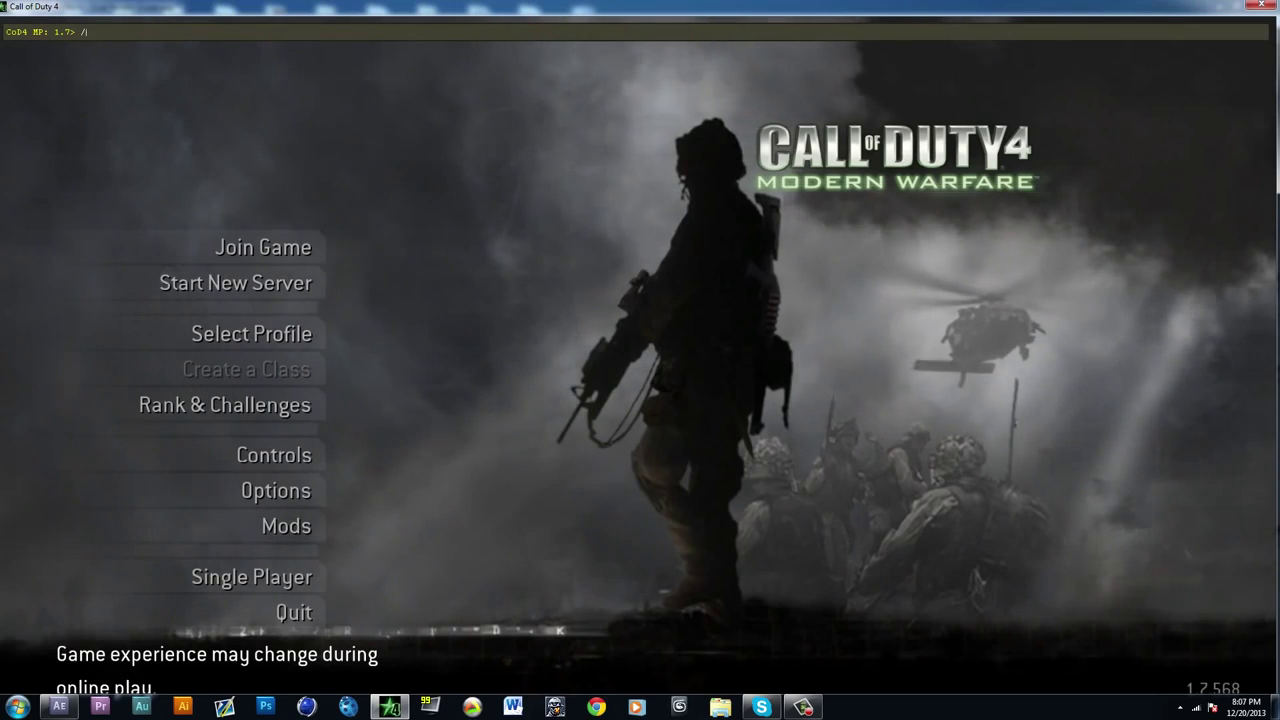
text(devmap mp)
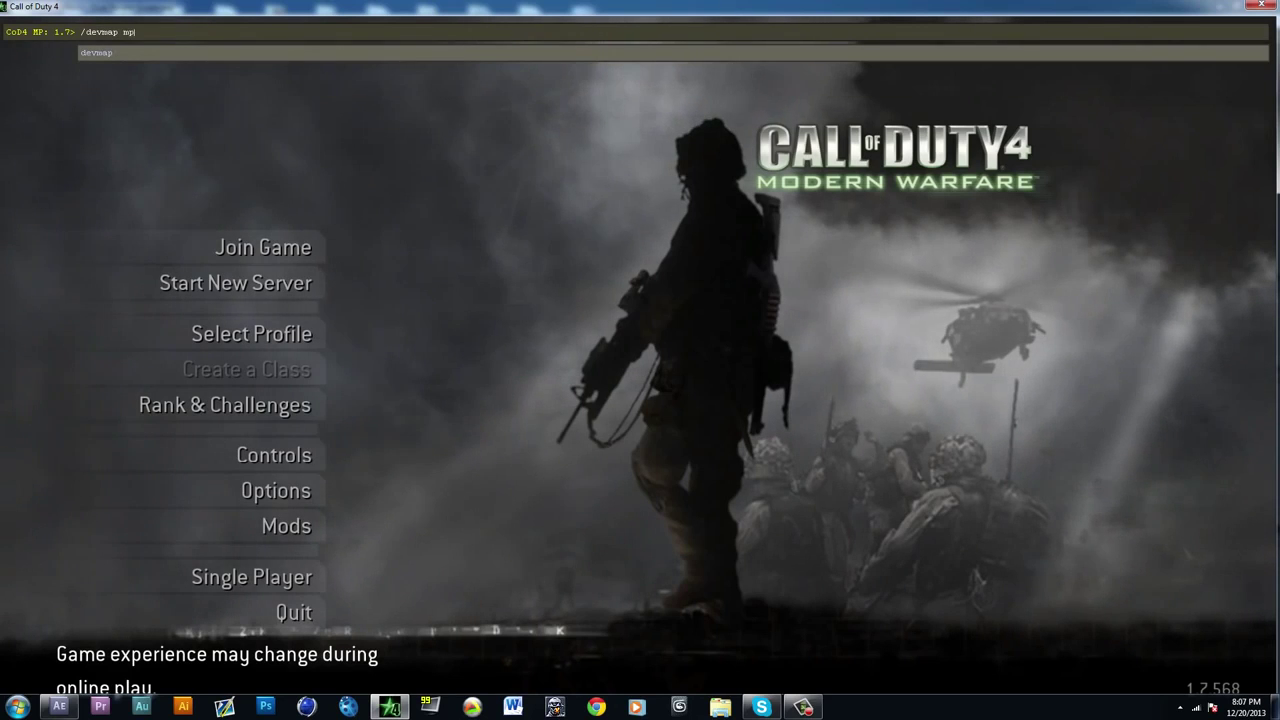
text(_crash)
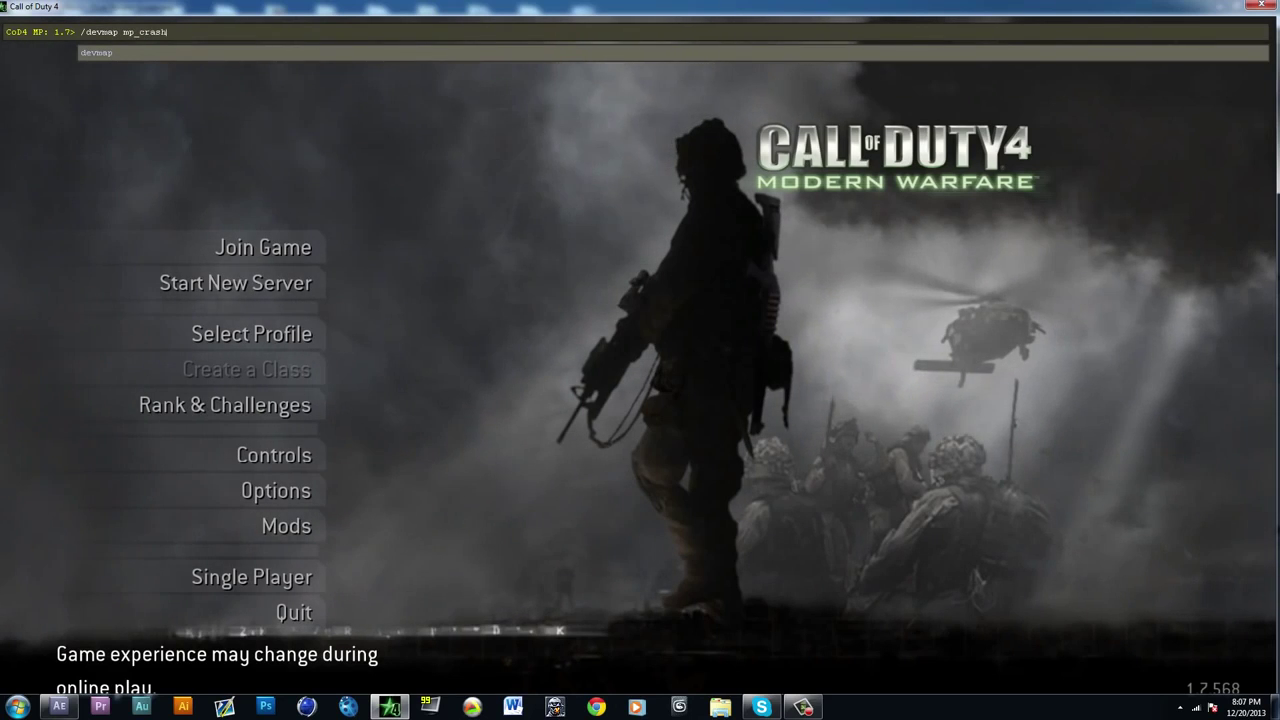
text(;d)
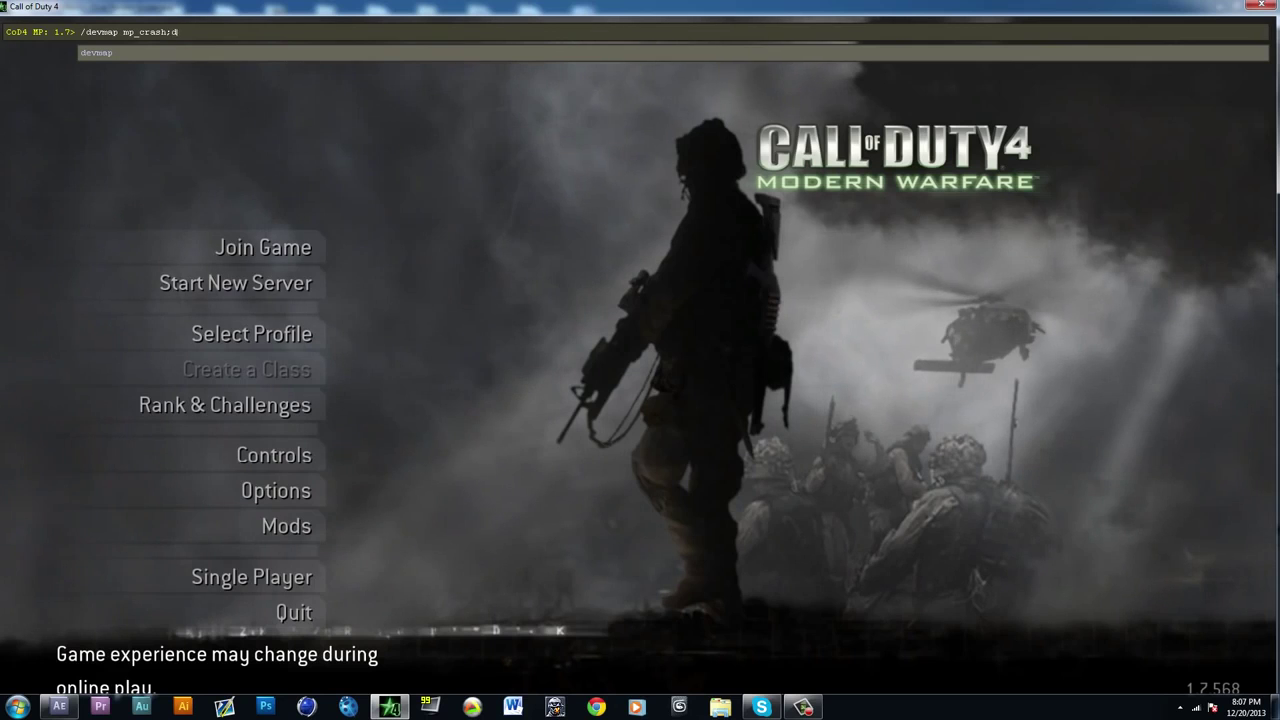
text(isconnect)
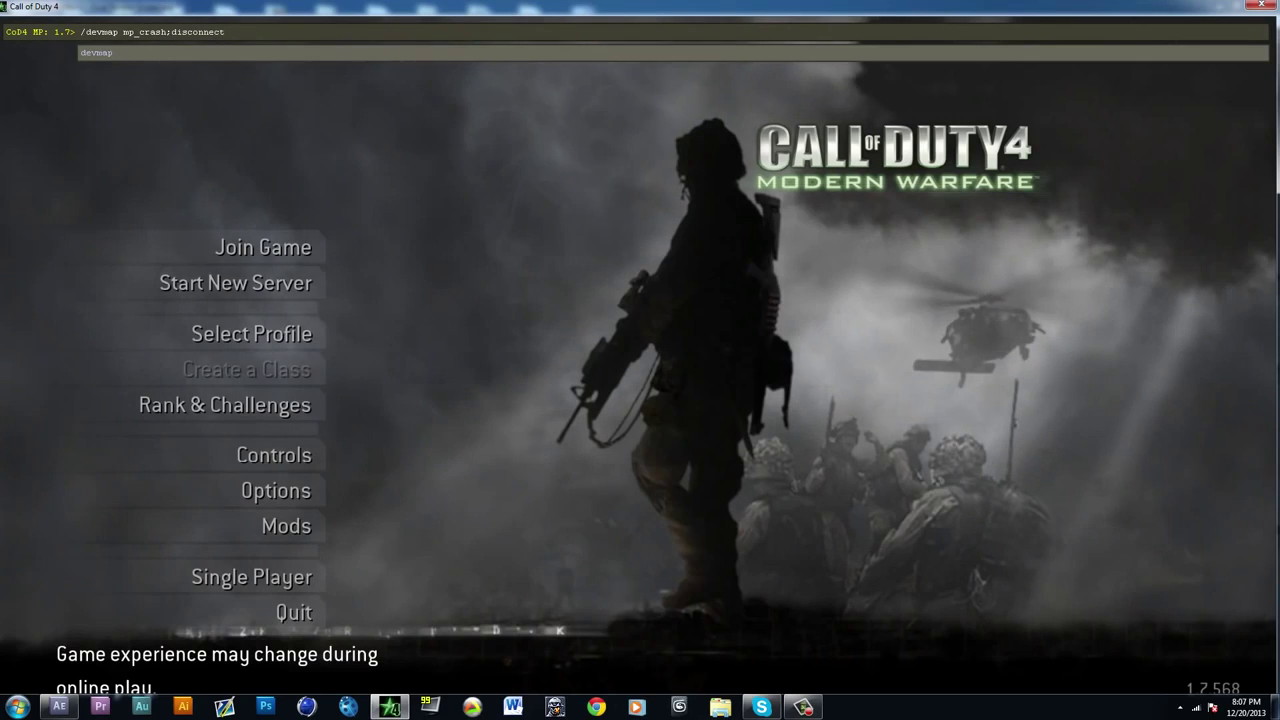
key(Return)
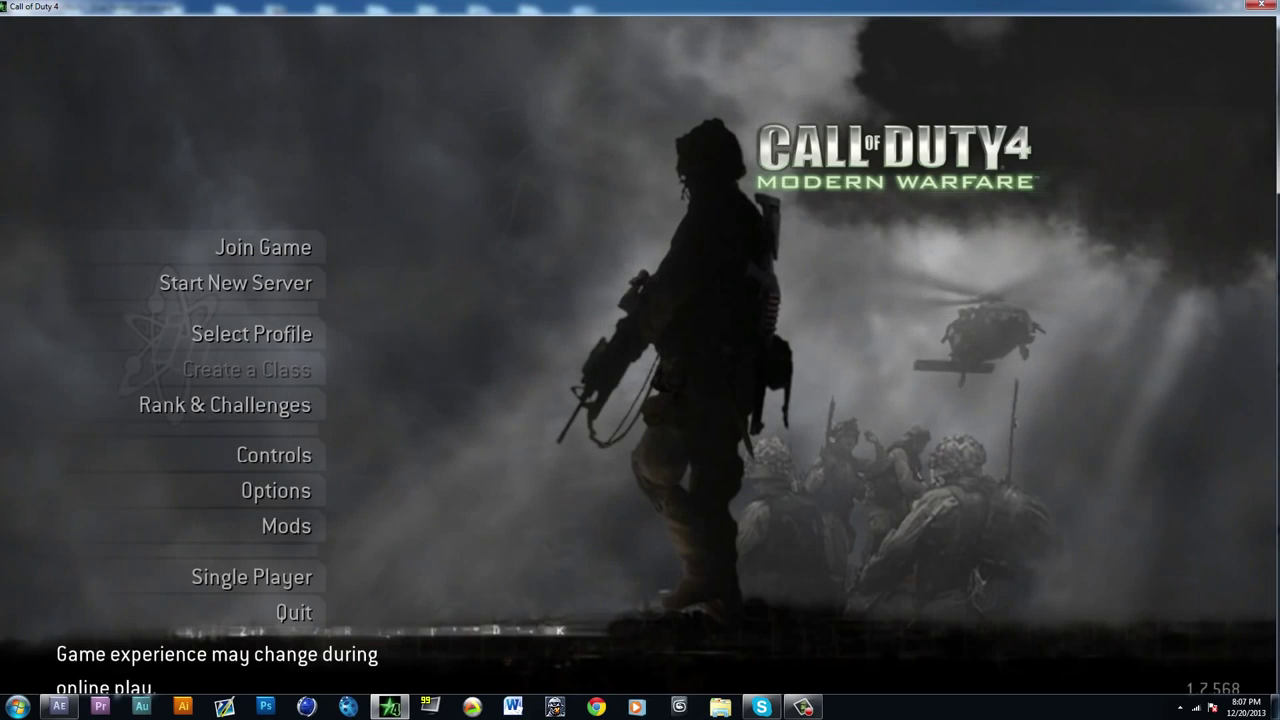
Step: Turn off the game's 2D screen elements with the console command /cg_draw2d 0
key(grave)
text(/)
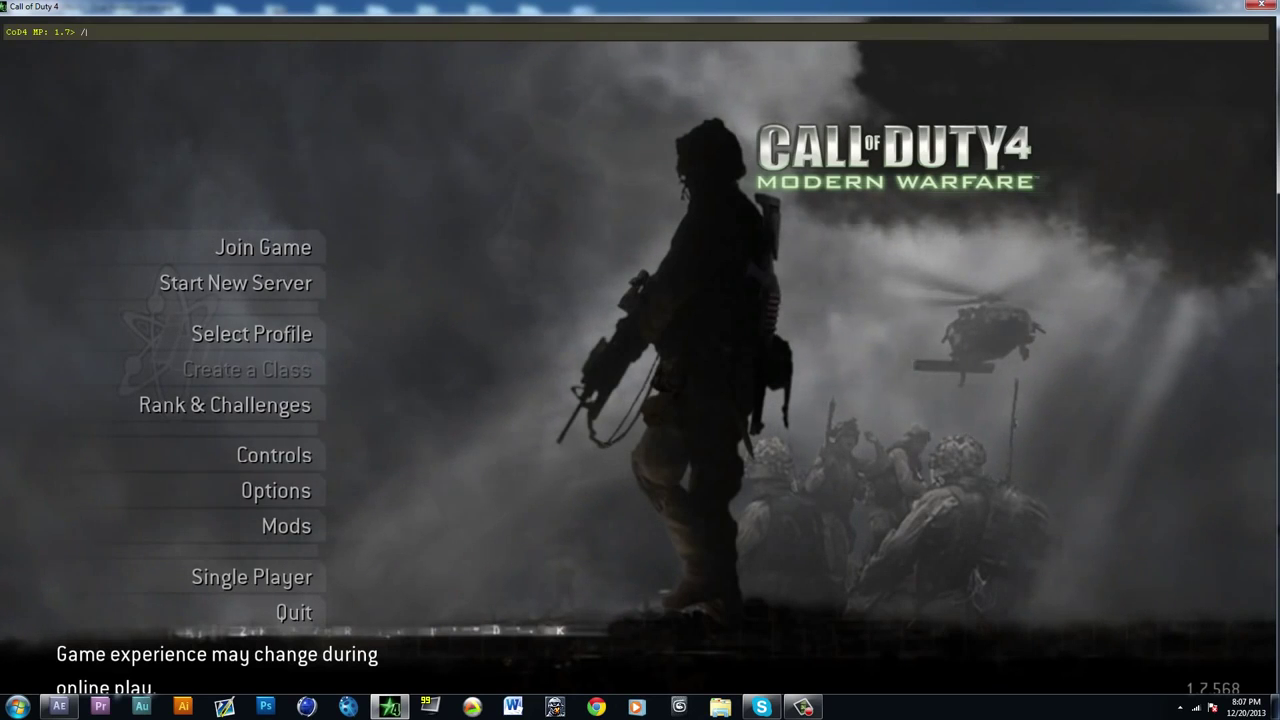
text(cg_draw2d 0)
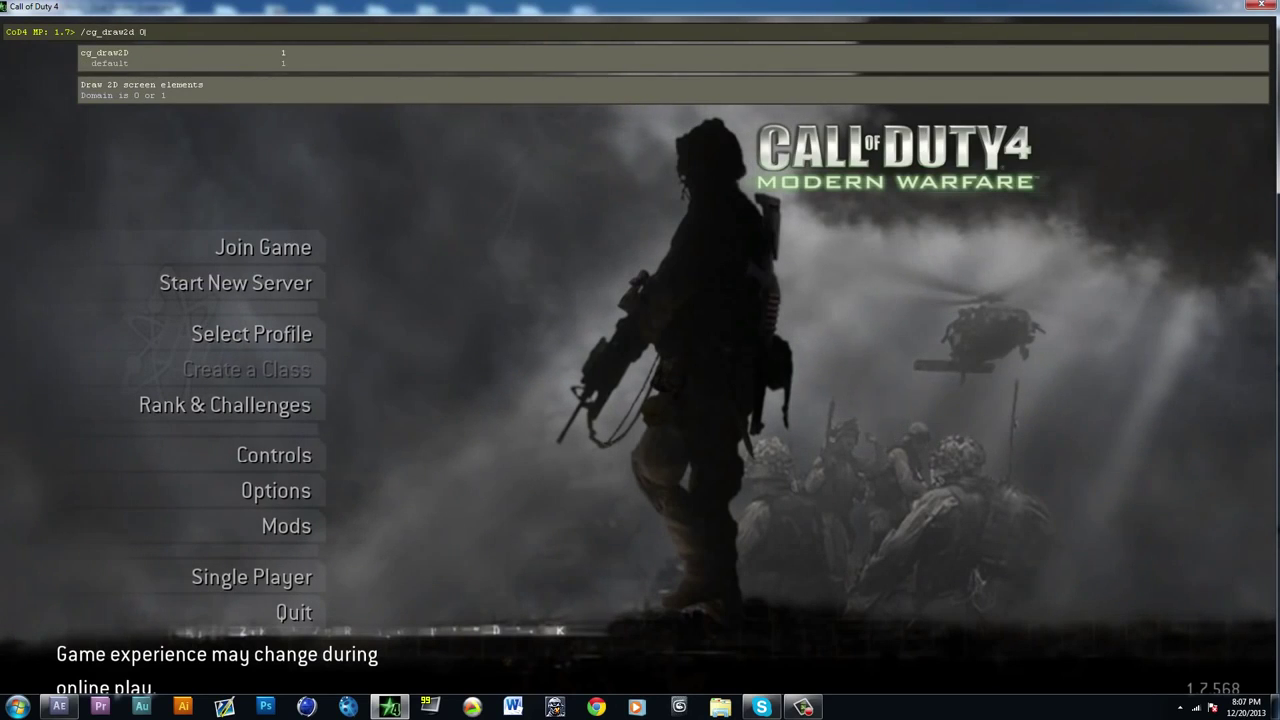
key(Return)
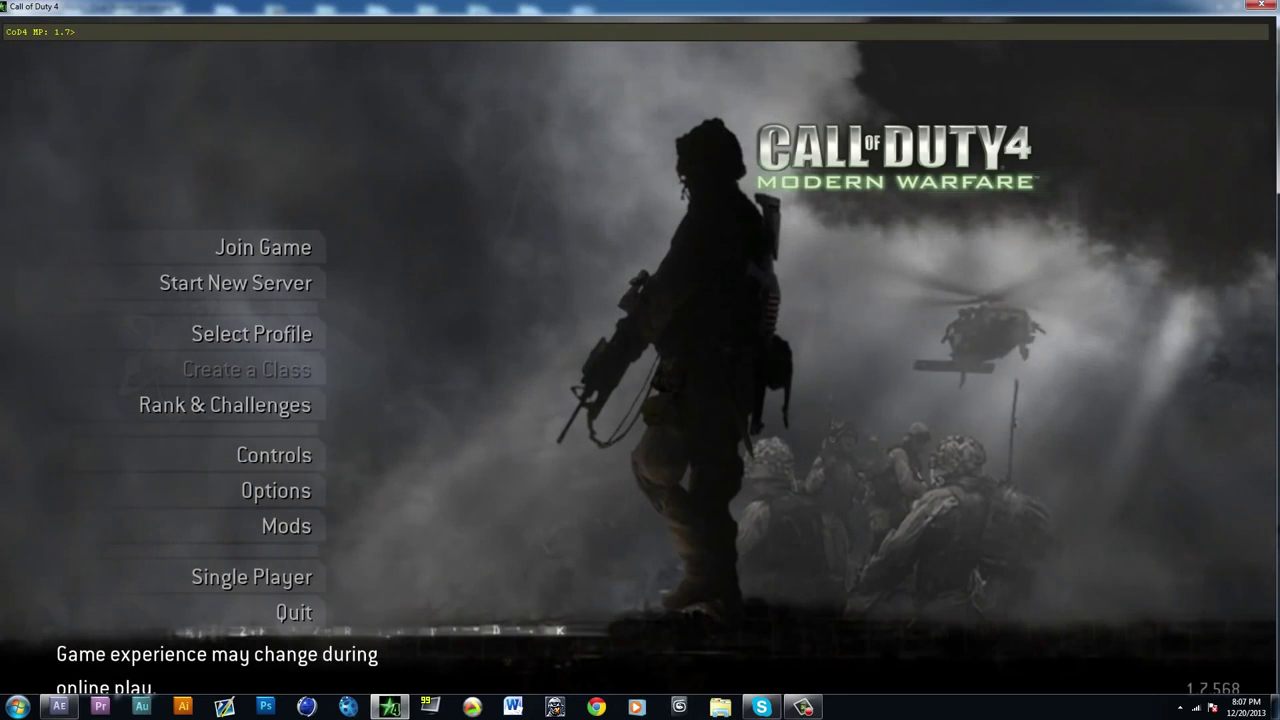
Step: Play back the recorded demo szzz with the console command /demo szzz
text(/)
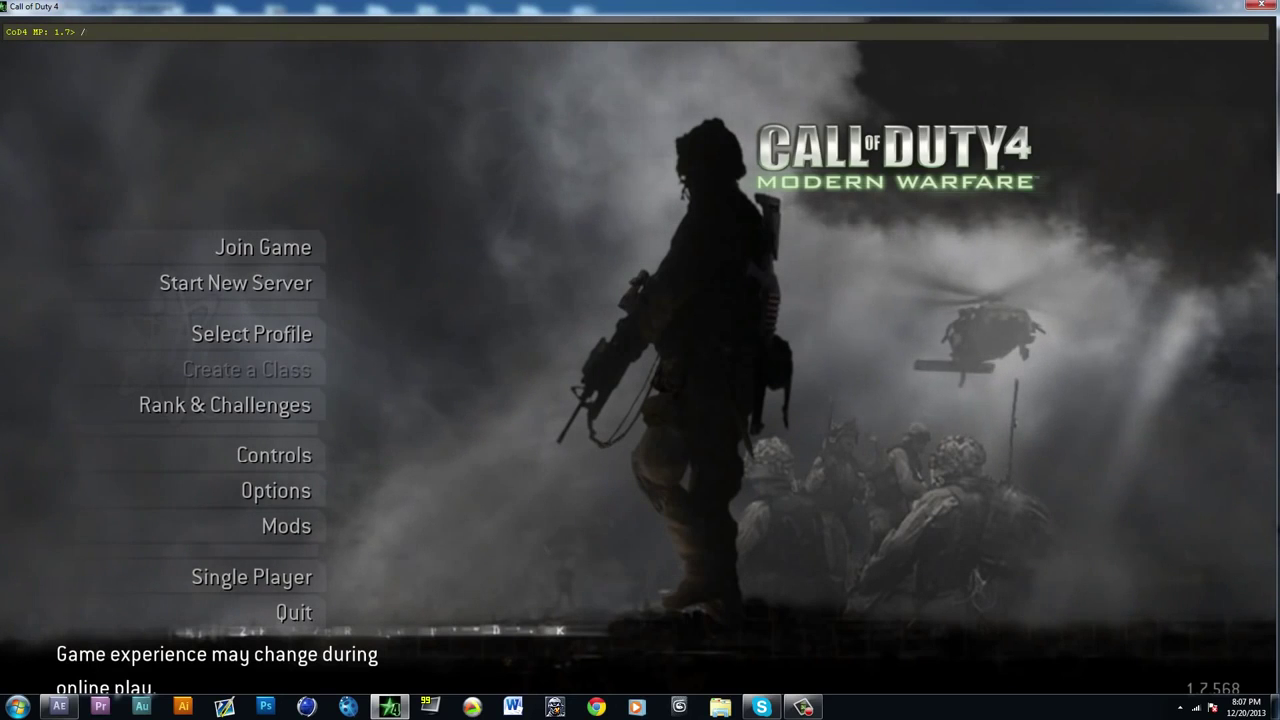
text(demo z)
key(BackSpace)
text(szzz)
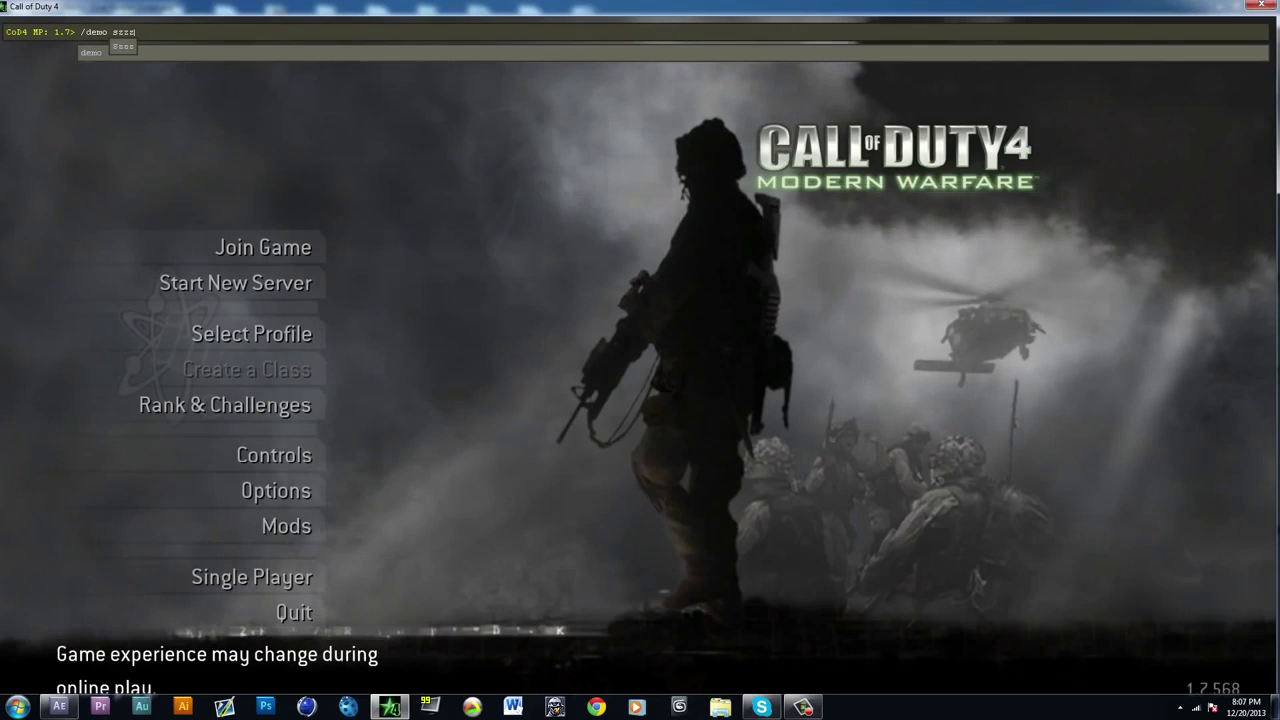
key(Return)
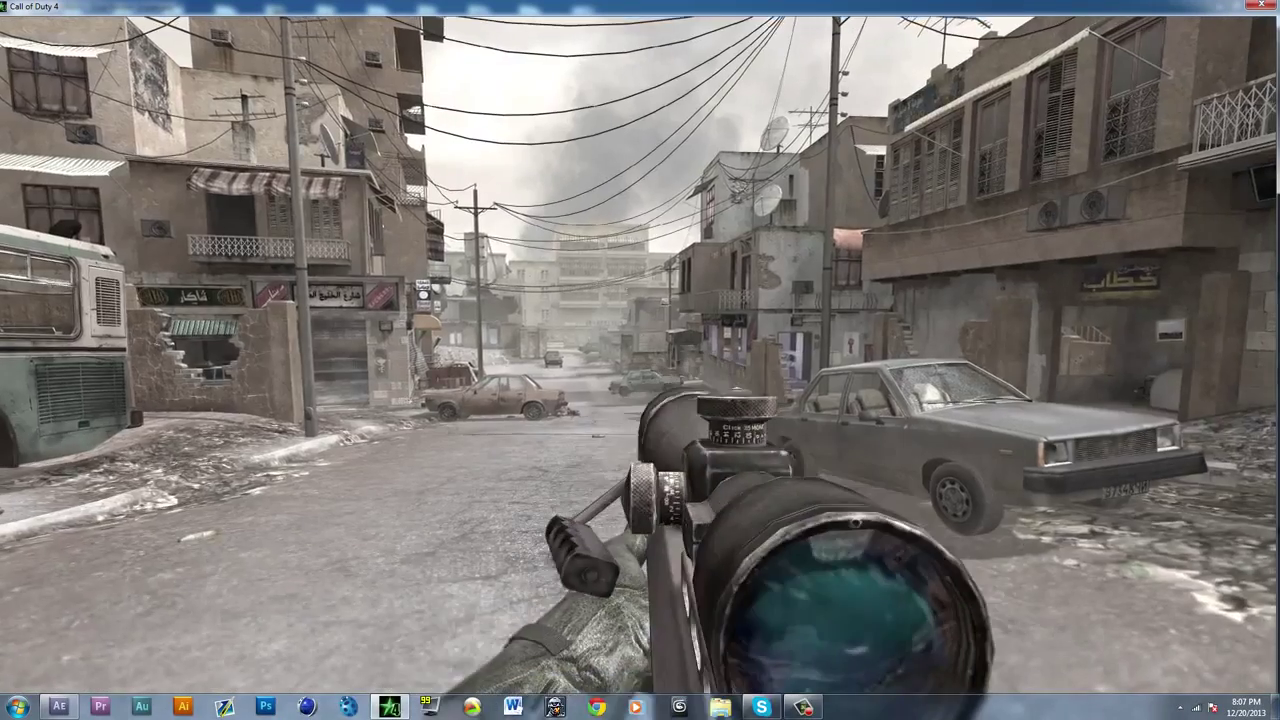
Step: Leave the demo playback and set the game's minimum field of view to 65 with /cg_fovmin 65
key(grave)
text(/cg)
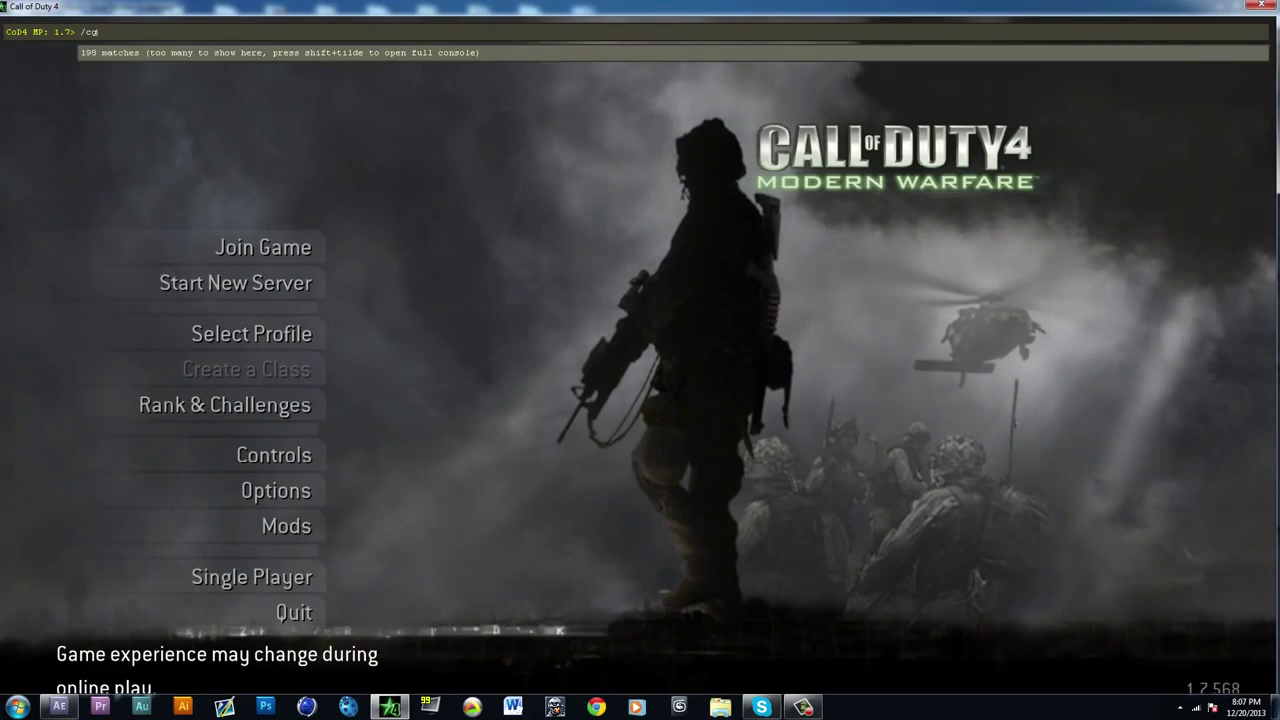
text(_fovmin)
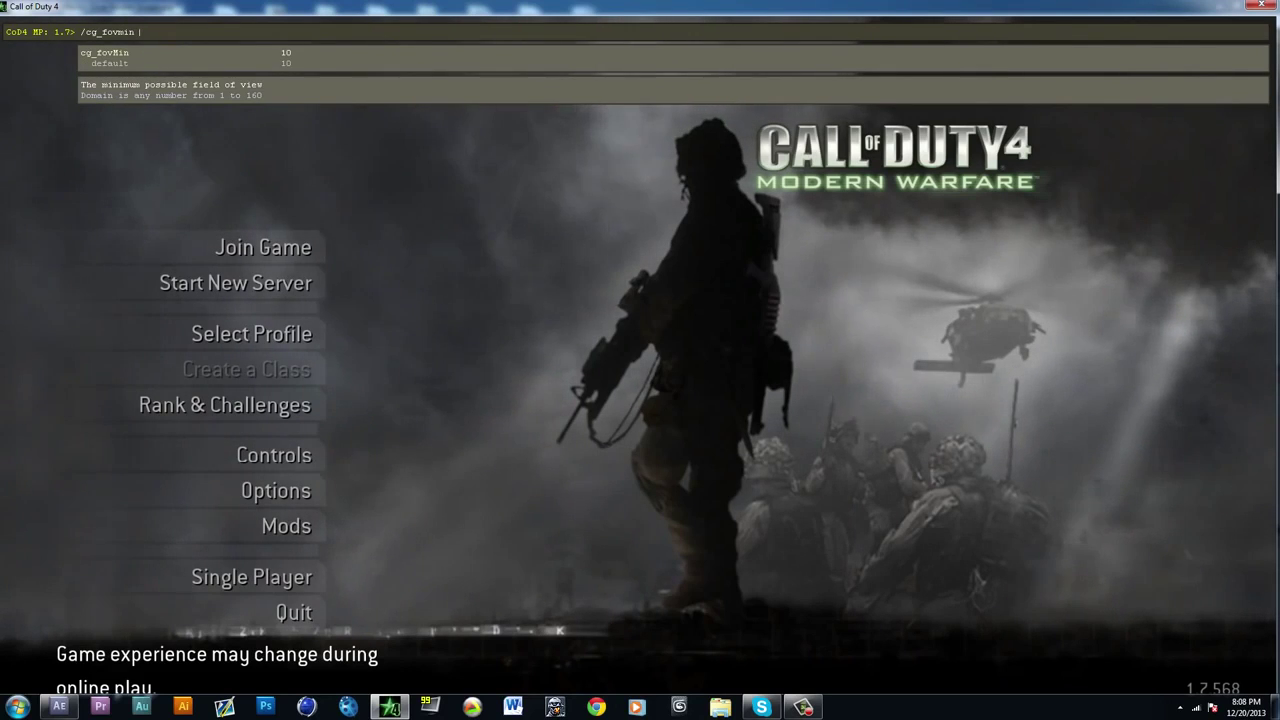
text(65)
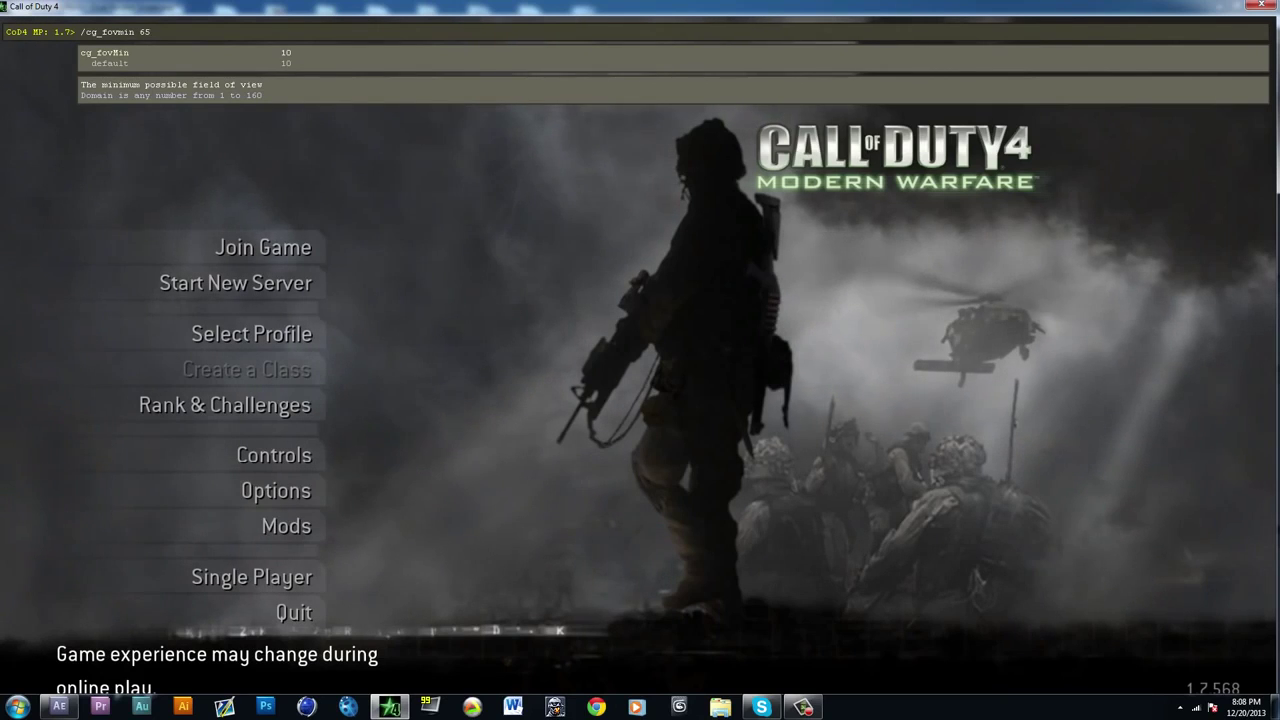
key(Return)
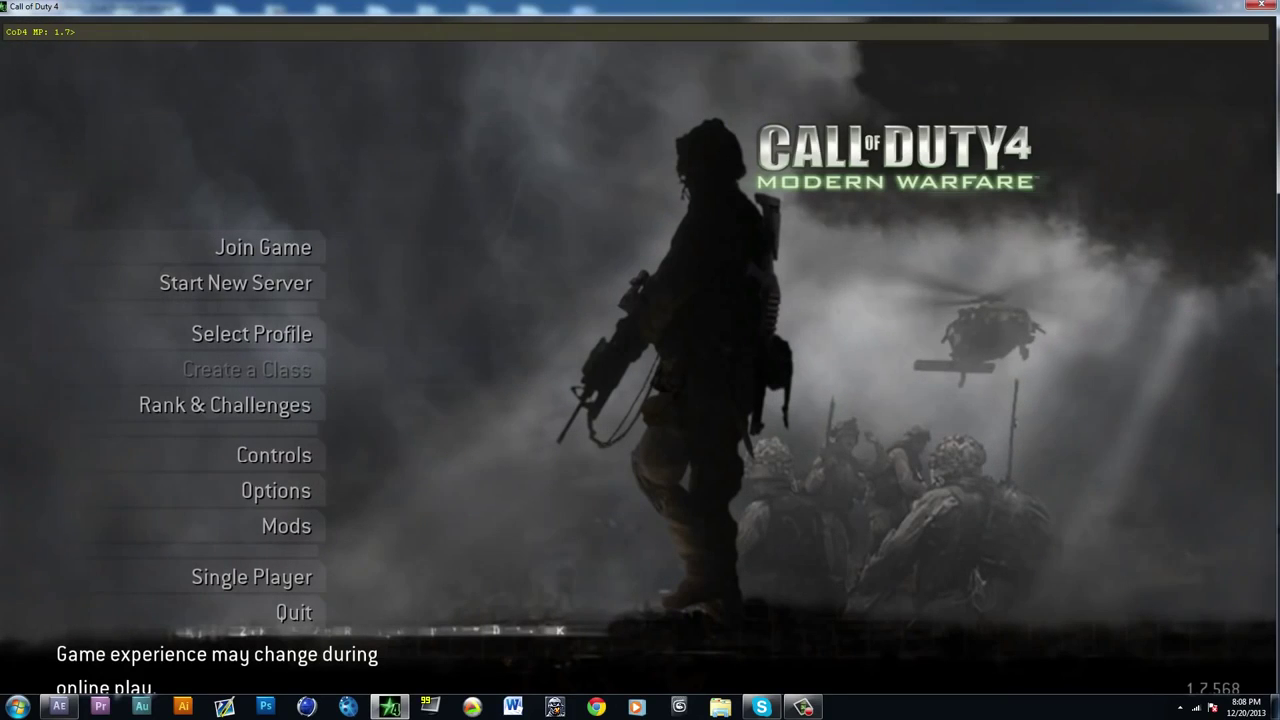
Step: Replay the demo szzz from the console with the wider minimum field of view
text(/demo)
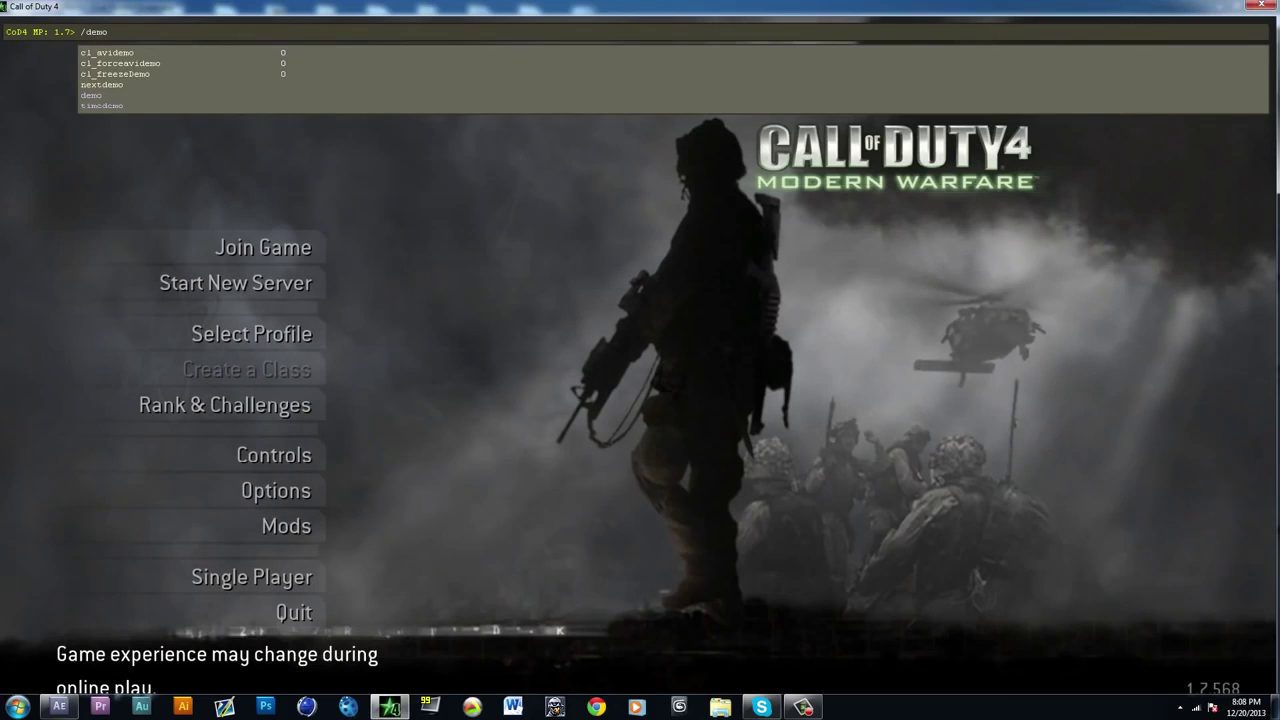
text( szzz)
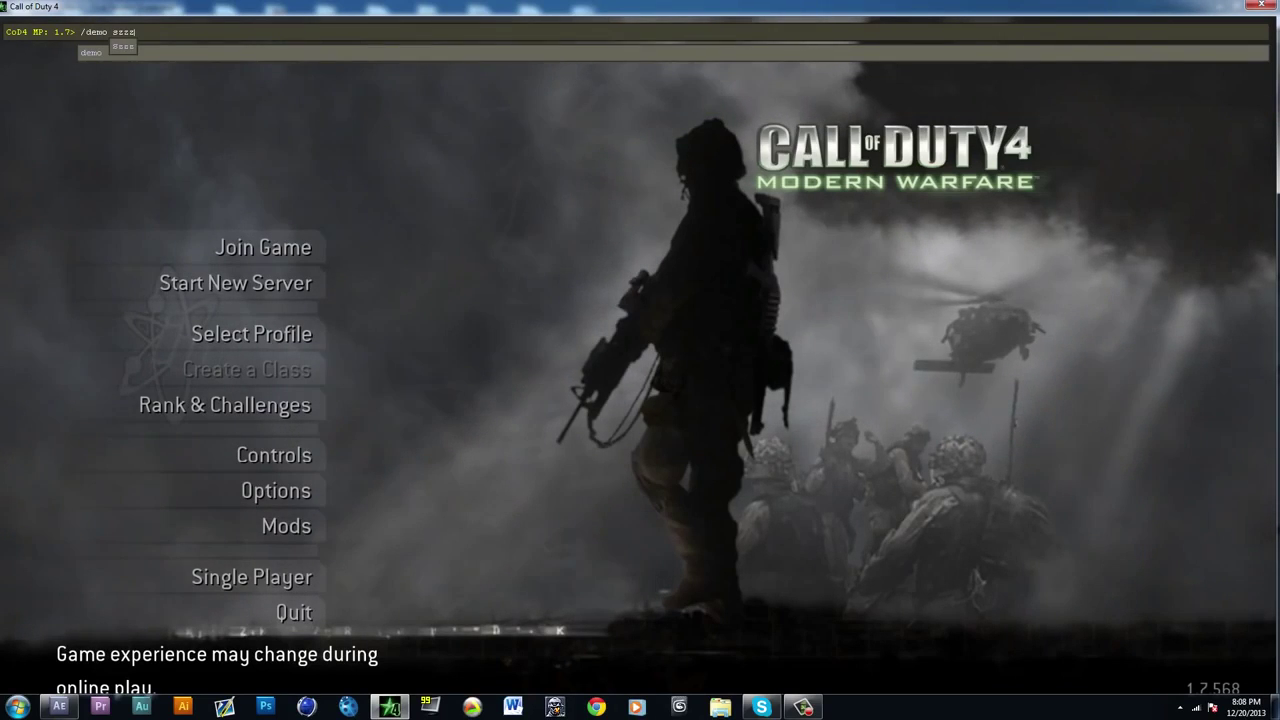
key(Return)
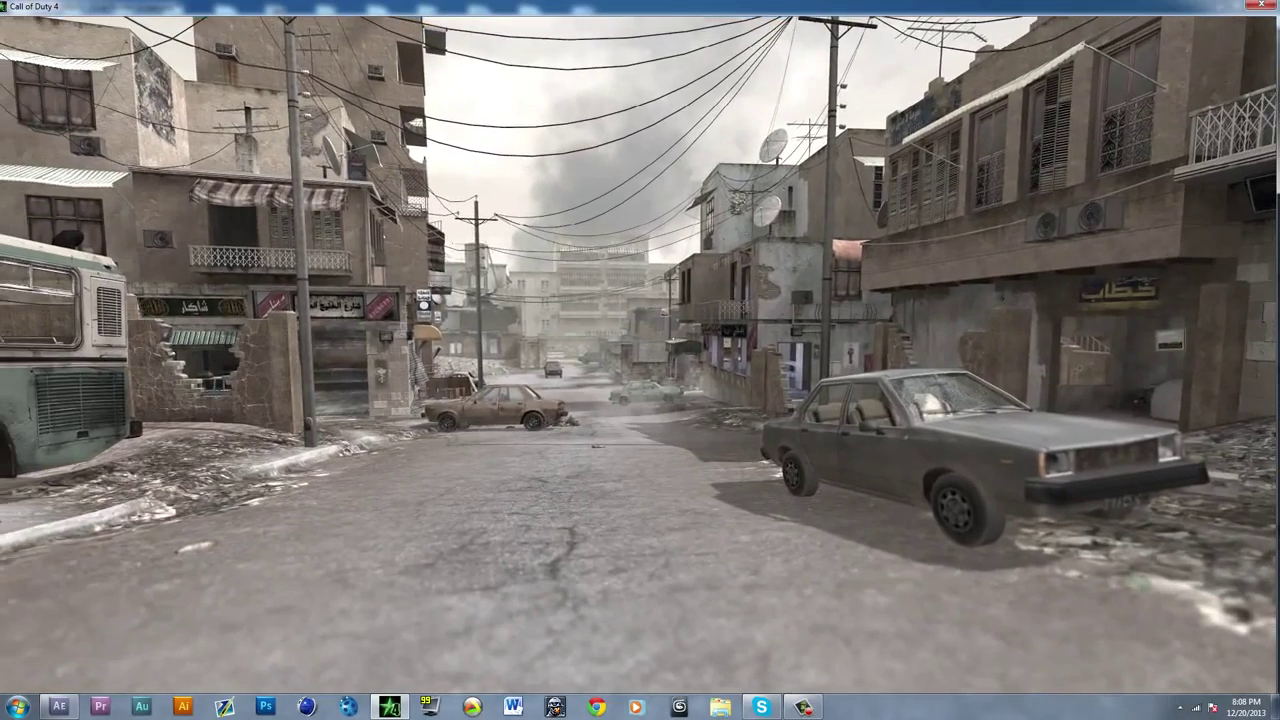
Step: Switch to After Effects and create a composition named tut with the HDV/HDTV 720 29.97 preset
key(super)
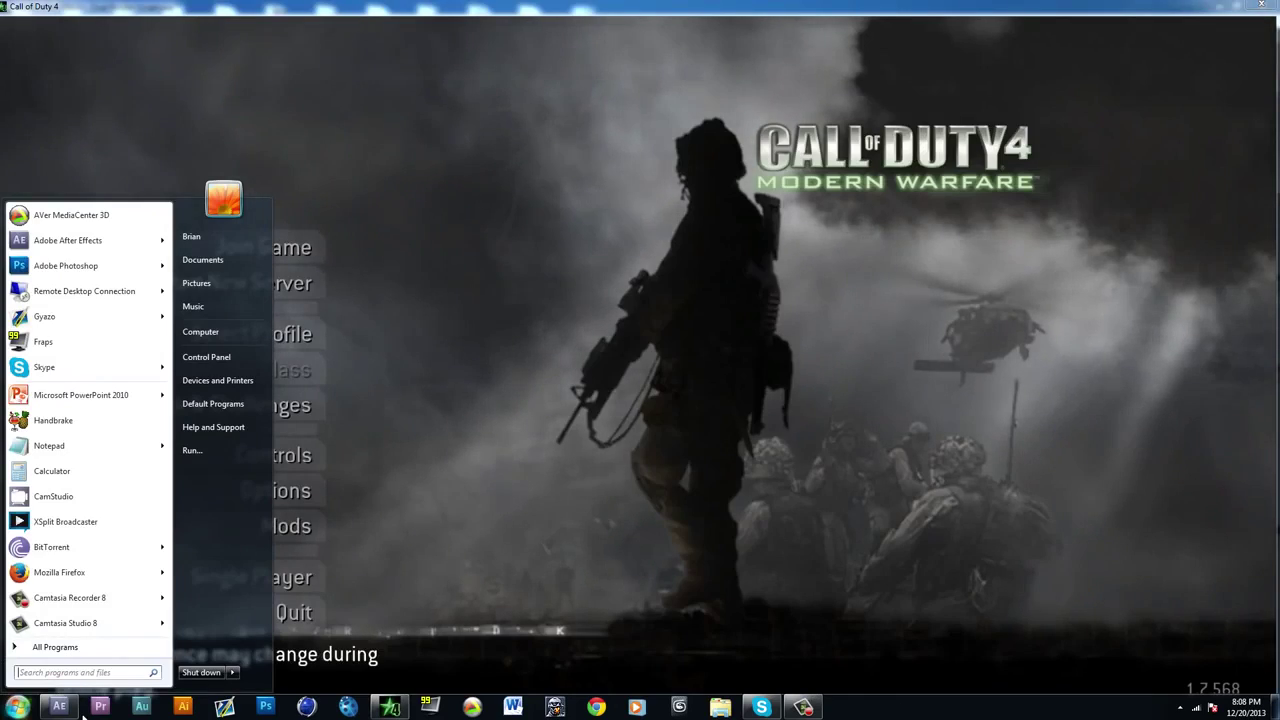
click(67, 710)
key(ctrl+n)
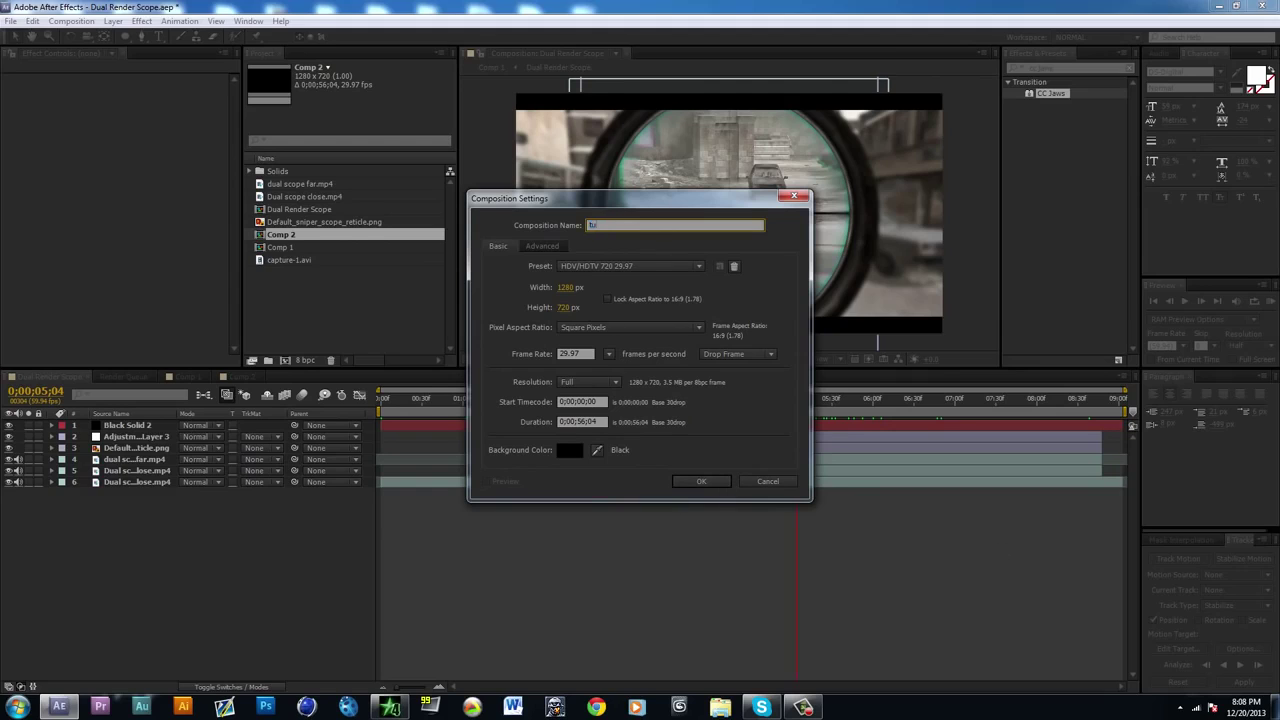
key(Return)
Step: Add the footage Dual scope close.mp4 to the tut composition as a layer starting at time zero
click(394, 270)
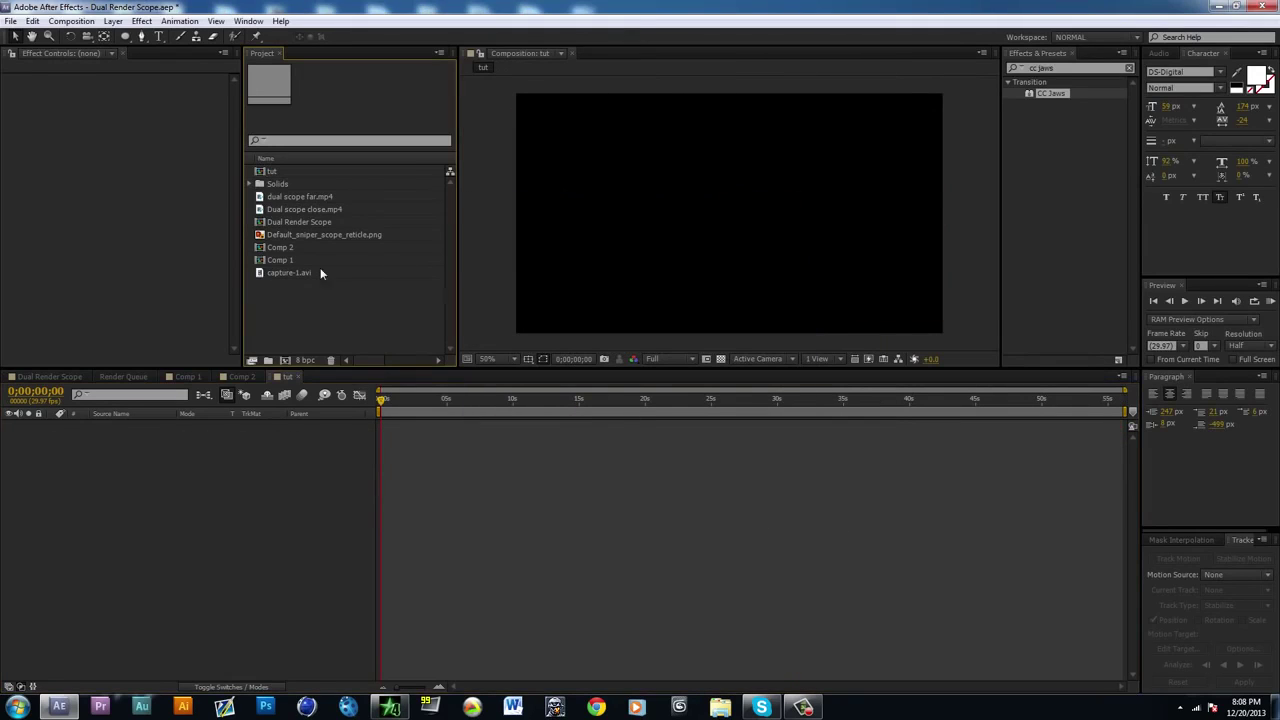
click(312, 209)
click(313, 198)
click(315, 210)
click(315, 198)
click(318, 210)
click(319, 198)
drag(318, 209, 433, 449)
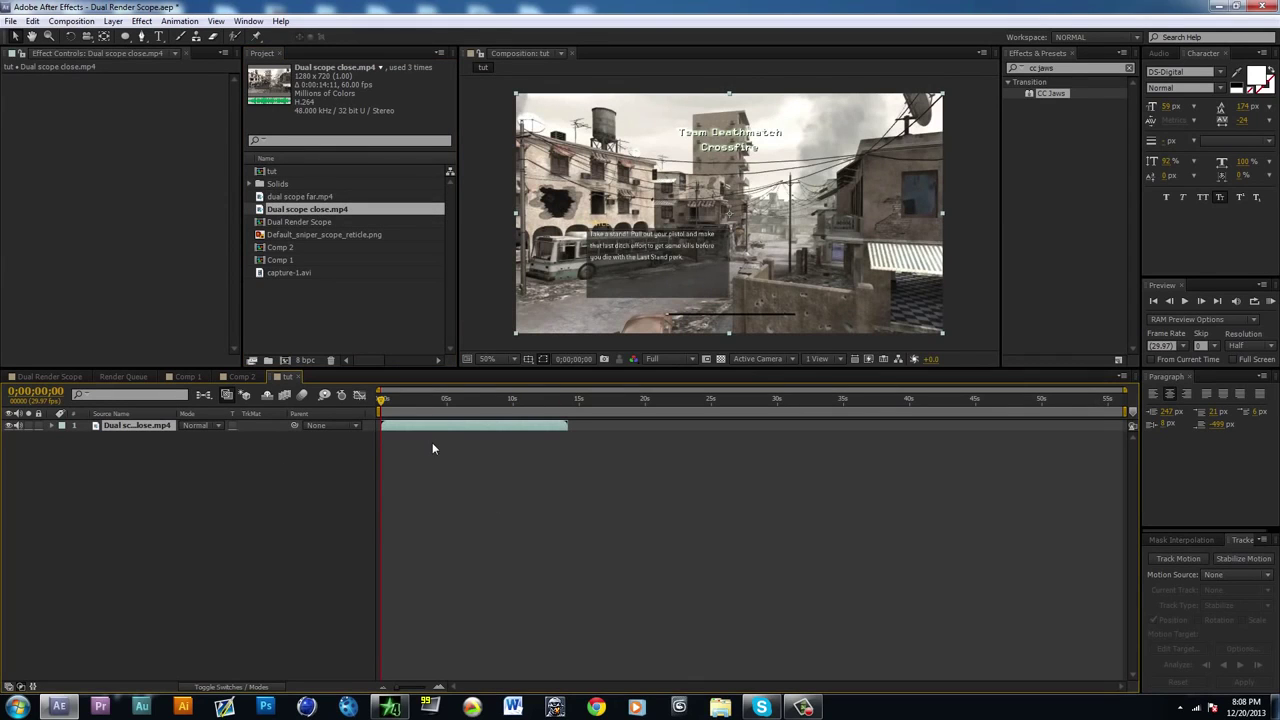
Step: Trim the start of the Dual scope close.mp4 layer at 0;00;04;09 and move the layer to the composition's beginning
scroll(390, 440, up, 4)
drag(481, 687, 447, 686)
click(670, 409)
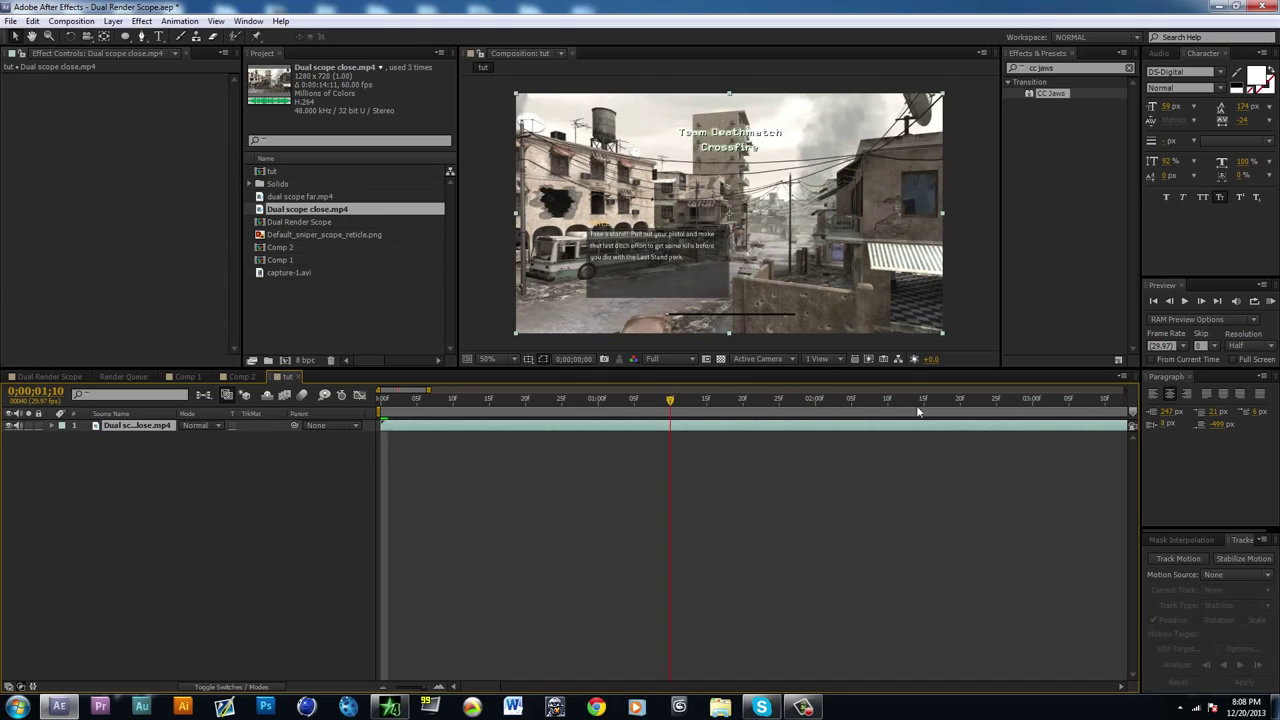
drag(913, 403, 1098, 403)
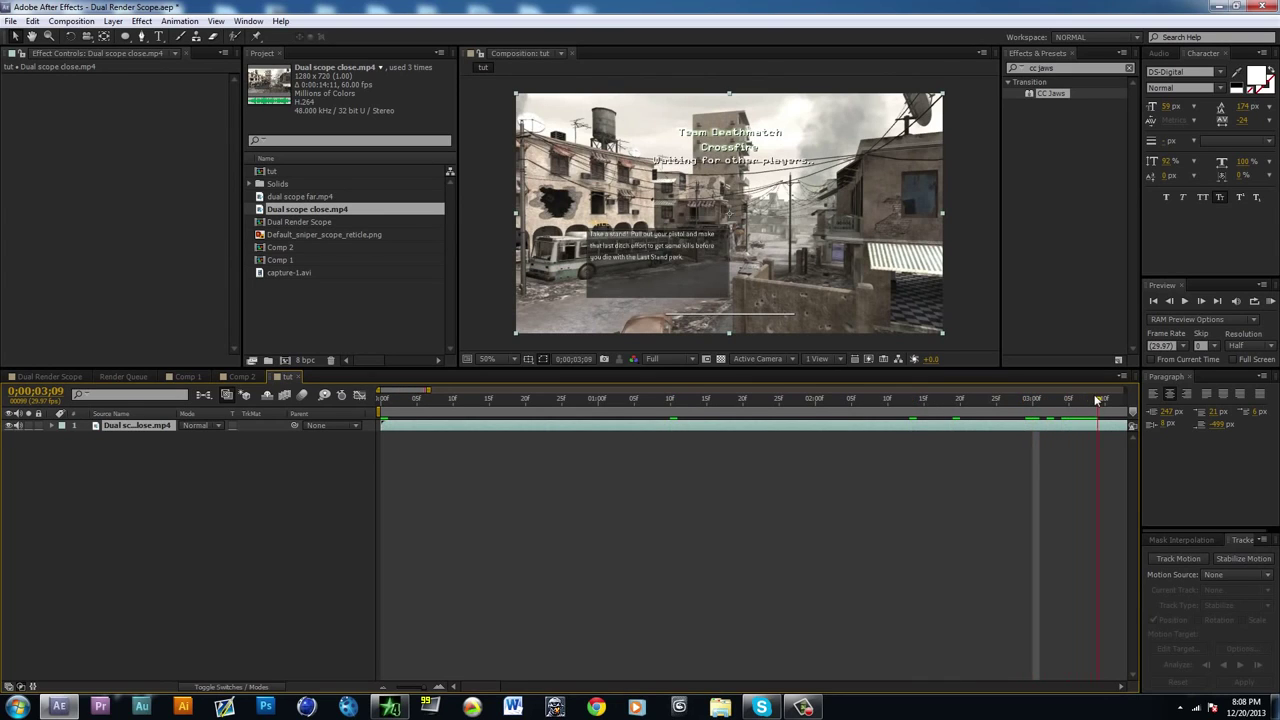
key(Page_Down)
key(Page_Down)
key(Page_Down)
key(Page_Down)
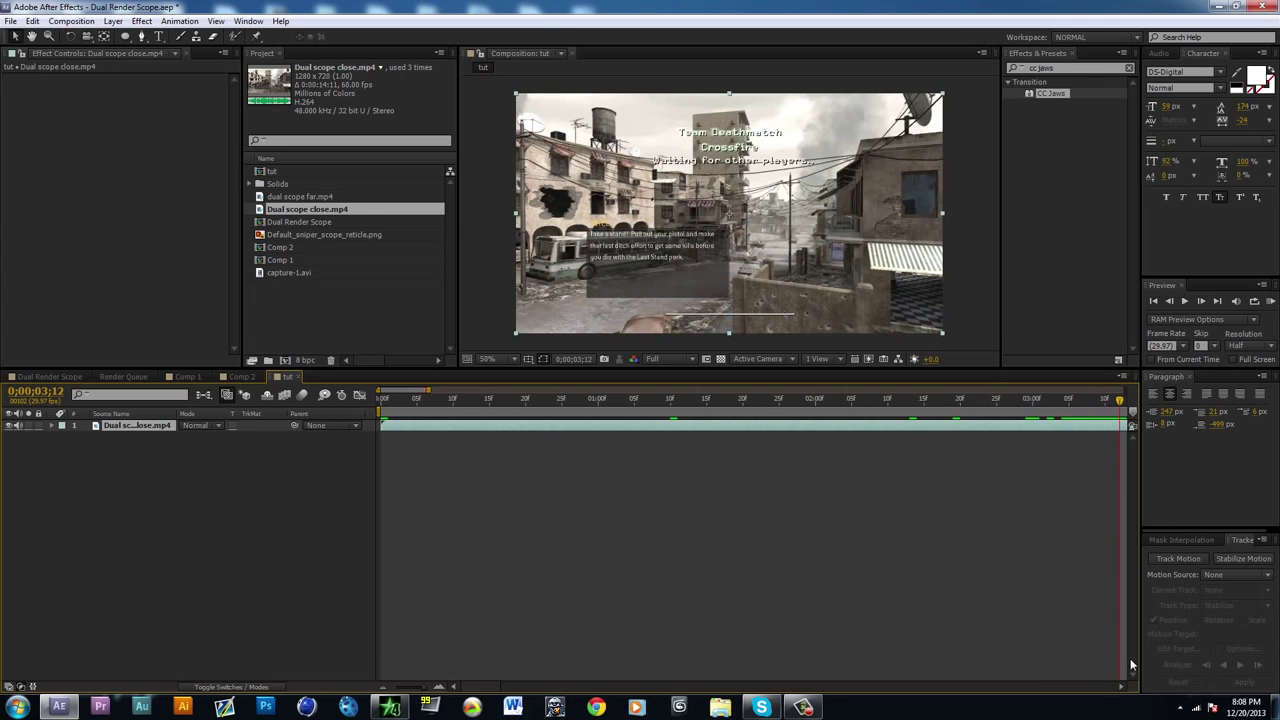
drag(883, 403, 928, 444)
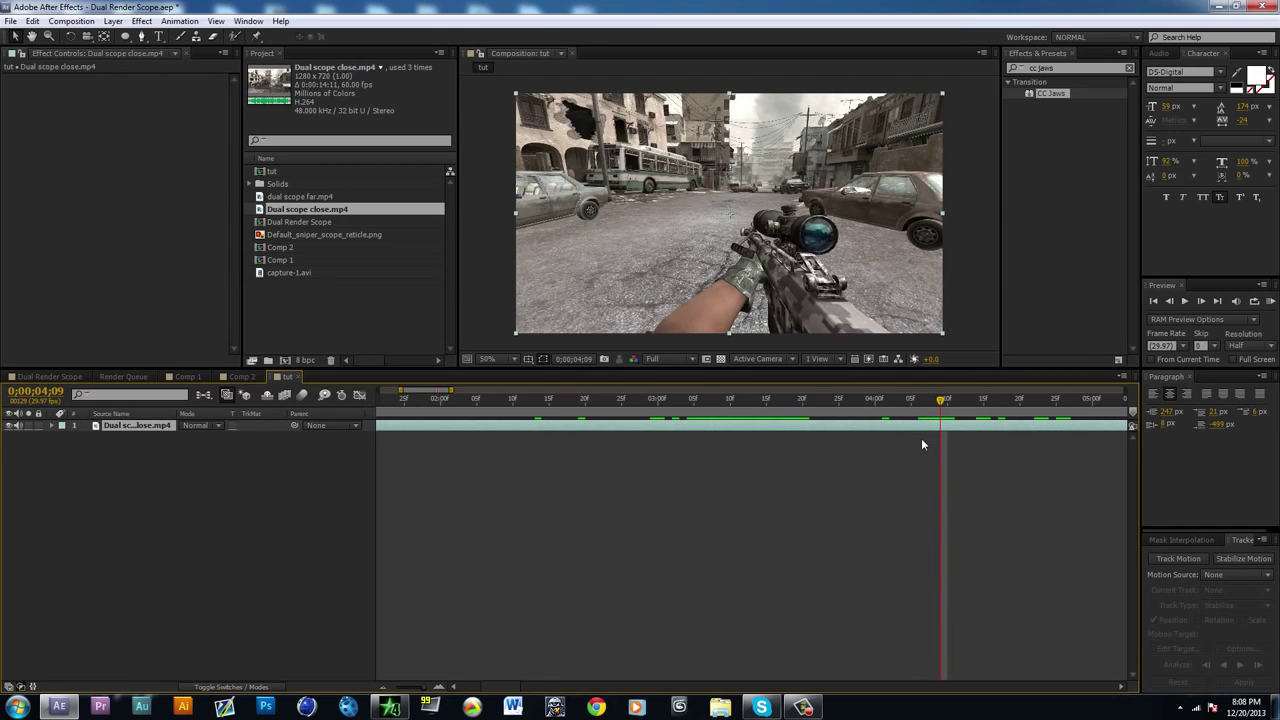
key(alt+bracketleft)
drag(950, 426, 372, 440)
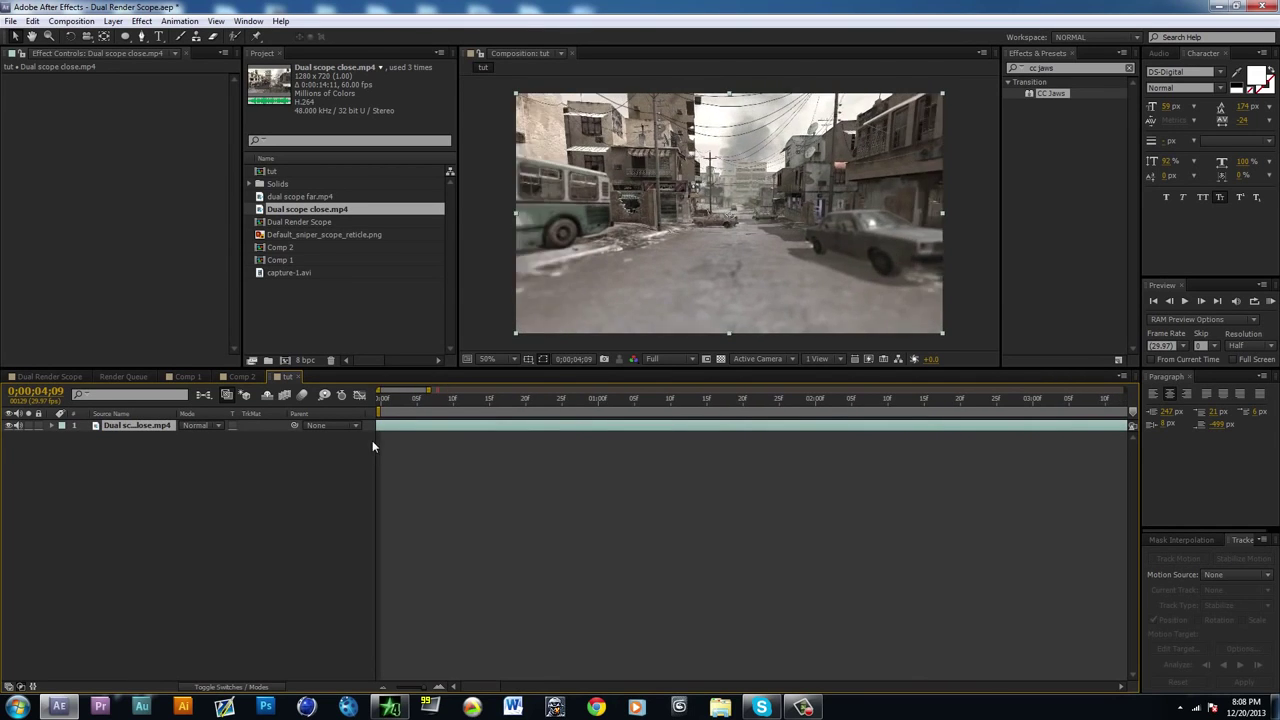
click(454, 446)
Step: Add dual scope far.mp4 above the close layer, with its start trimmed at 0;00;04;10 and aligned to the composition's beginning
drag(300, 196, 380, 420)
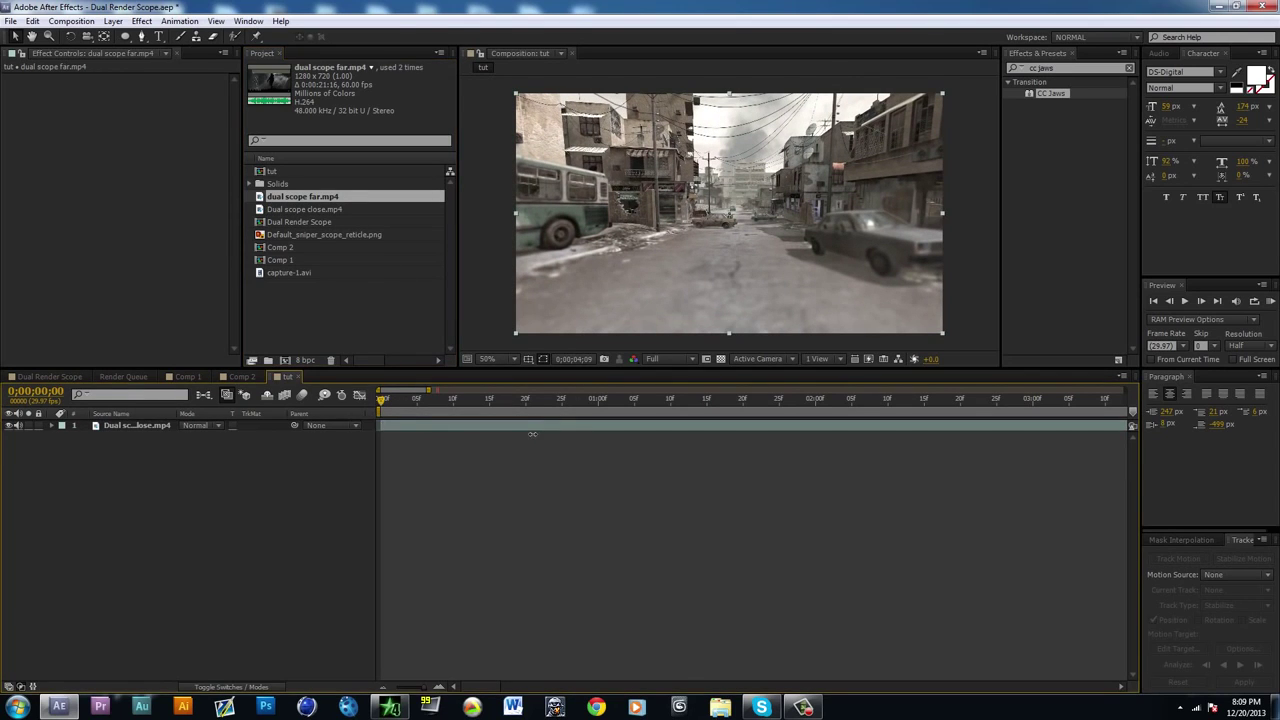
key(minus)
drag(1112, 425, 1082, 427)
key(Page_Down)
key(Page_Down)
key(Page_Up)
key(alt+[)
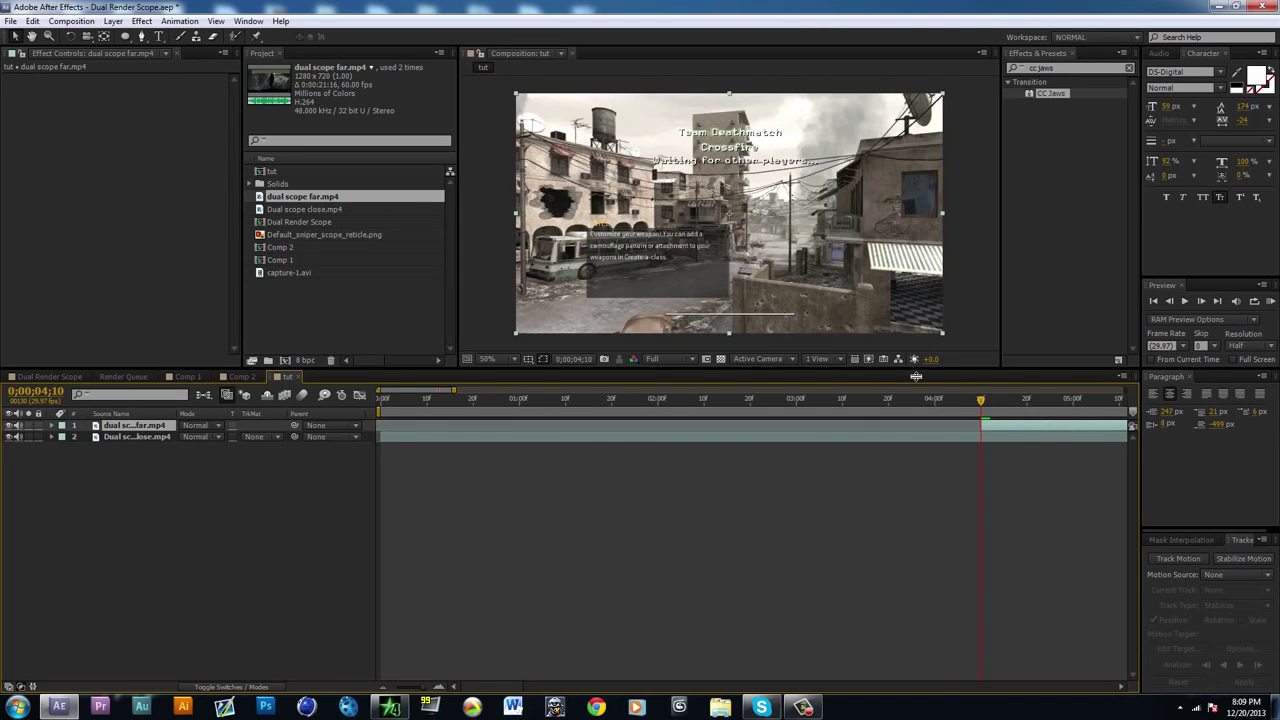
drag(1022, 430, 403, 430)
Step: Show the opacity of the dual scope far.mp4 layer at 0;00;01;20 and try adjusting it to compare both clips
drag(651, 404, 600, 407)
key(t)
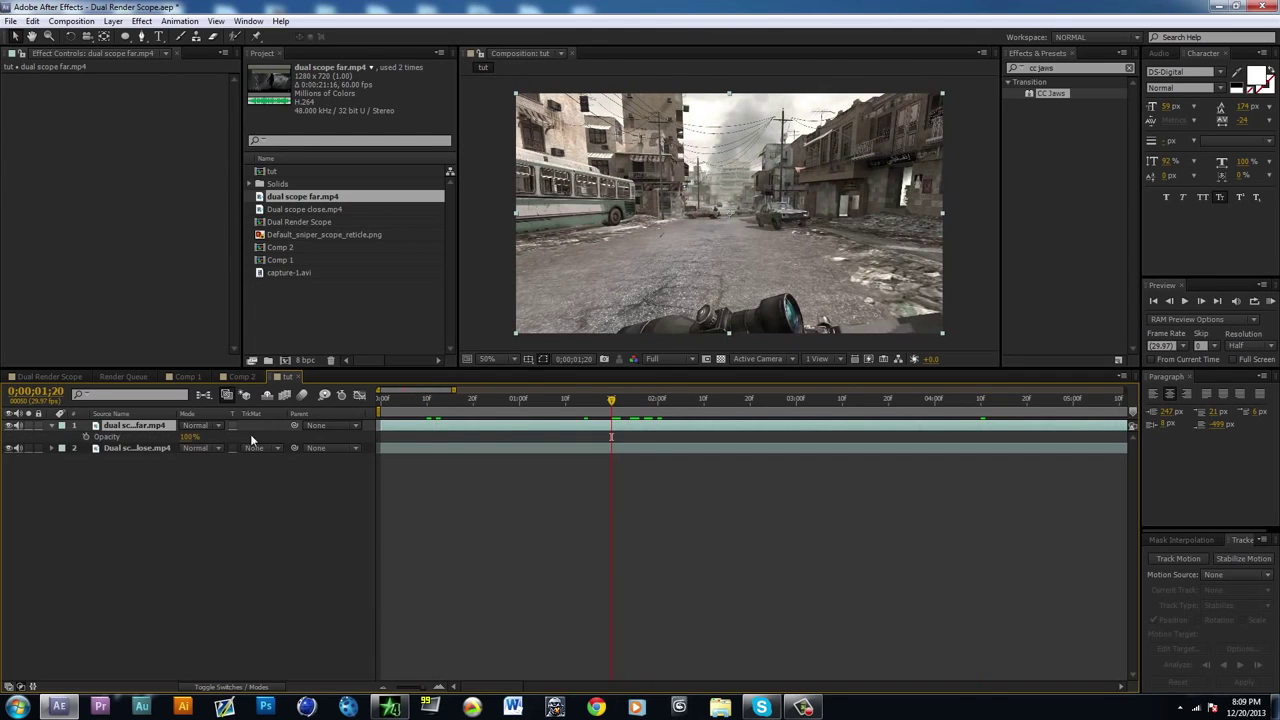
drag(190, 440, 413, 382)
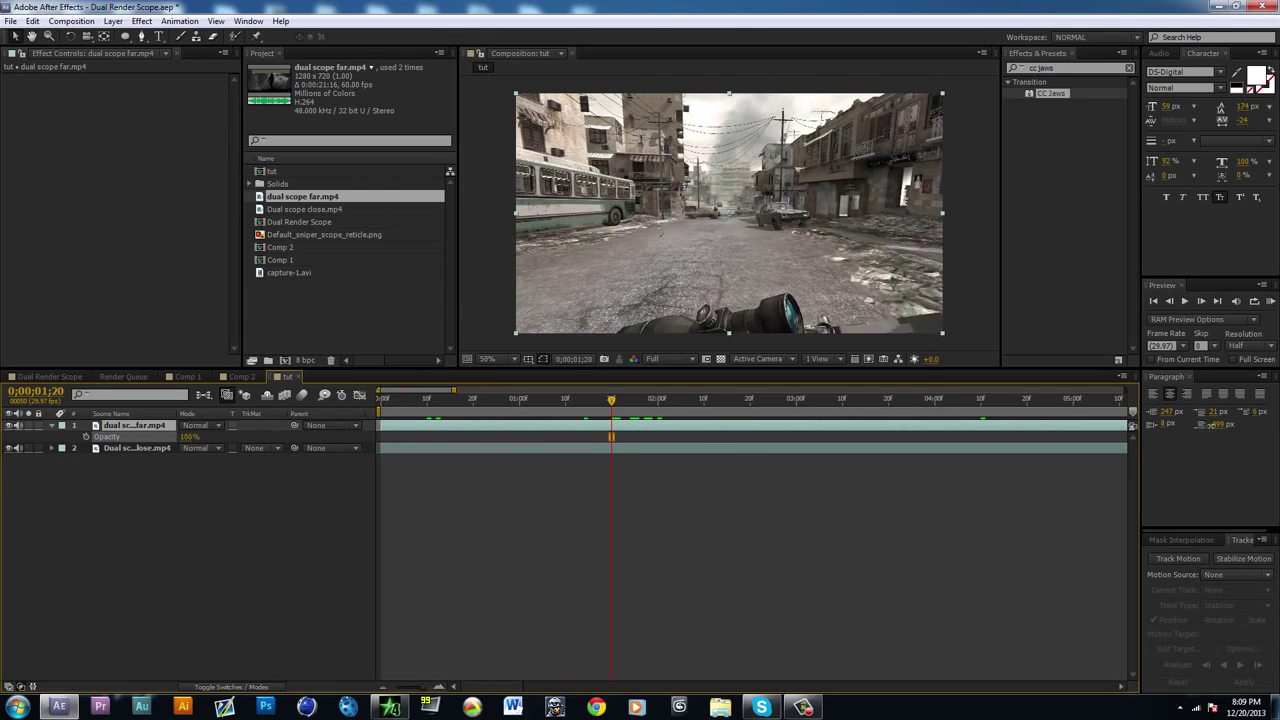
Step: Trim the start of the dual scope far.mp4 layer at 0;00;02;21, where the view zooms into the scope
drag(500, 407, 912, 405)
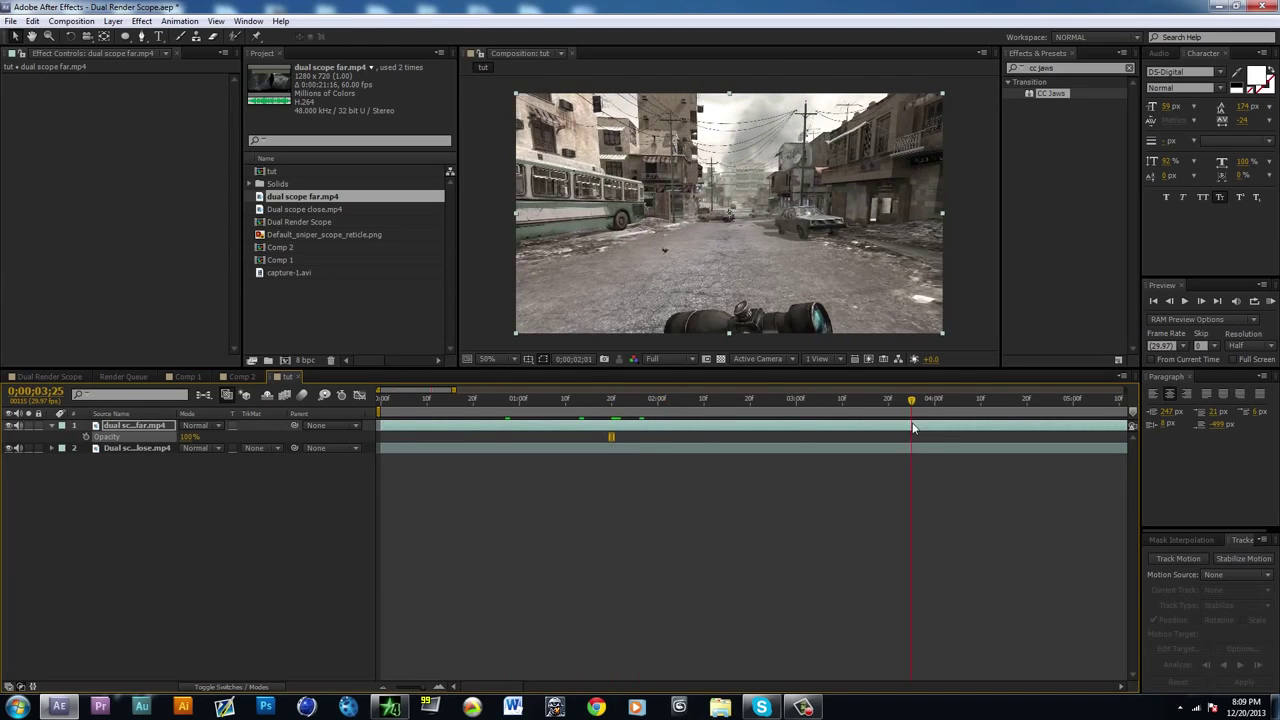
key(minus)
drag(666, 398, 610, 410)
key(alt+bracketleft)
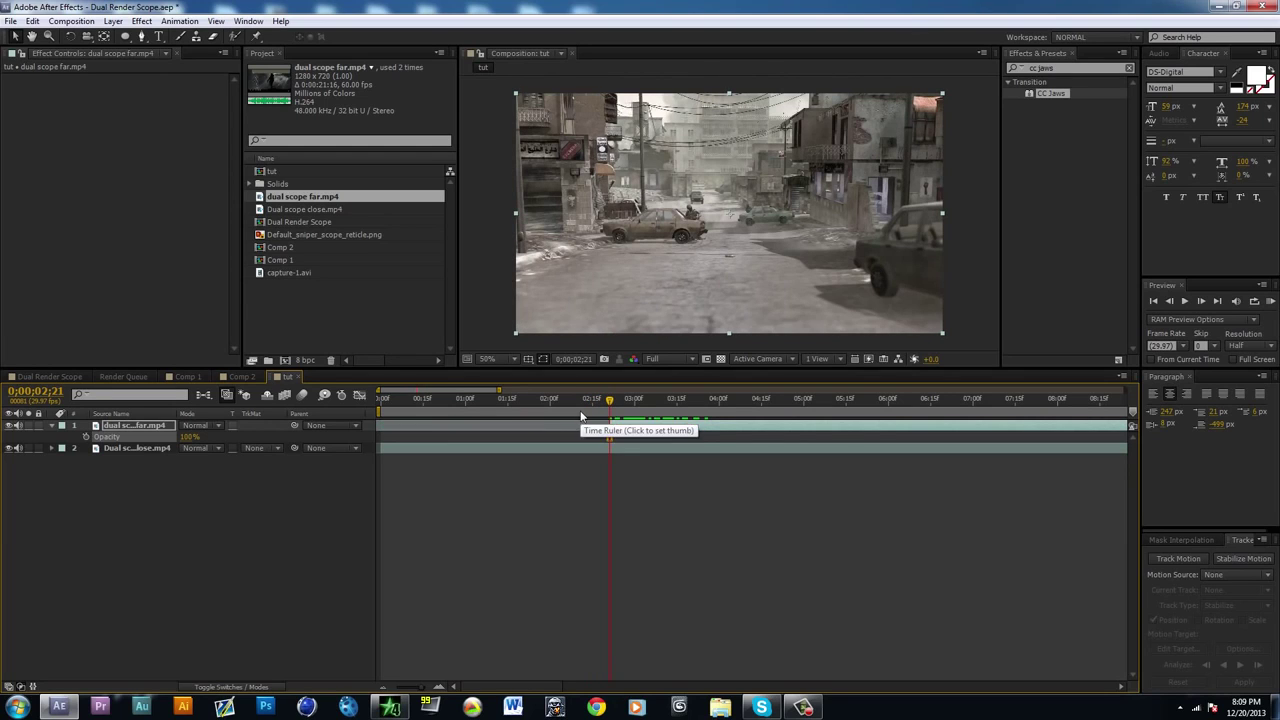
Step: Trim the end of the dual scope far.mp4 layer at 0;00;08;25, where the view leaves the scope, and preview the cut
click(863, 403)
drag(1098, 402, 786, 401)
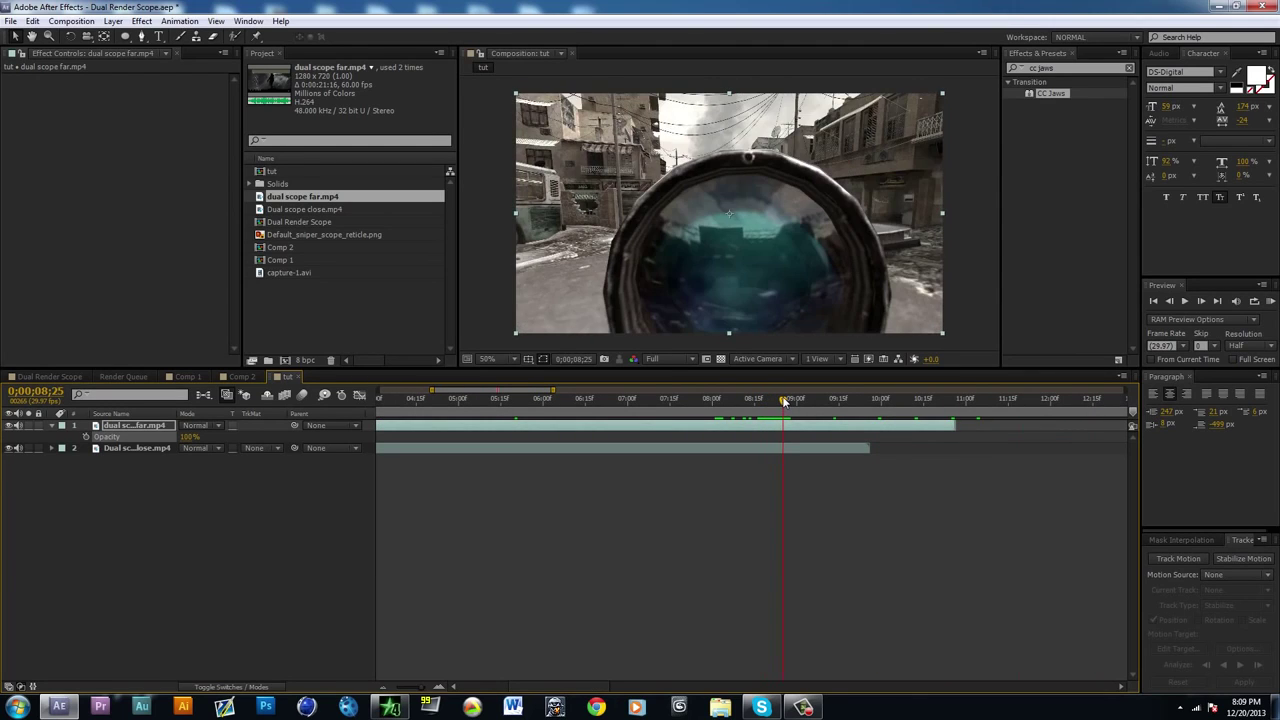
key(alt+])
key(Page_Up)
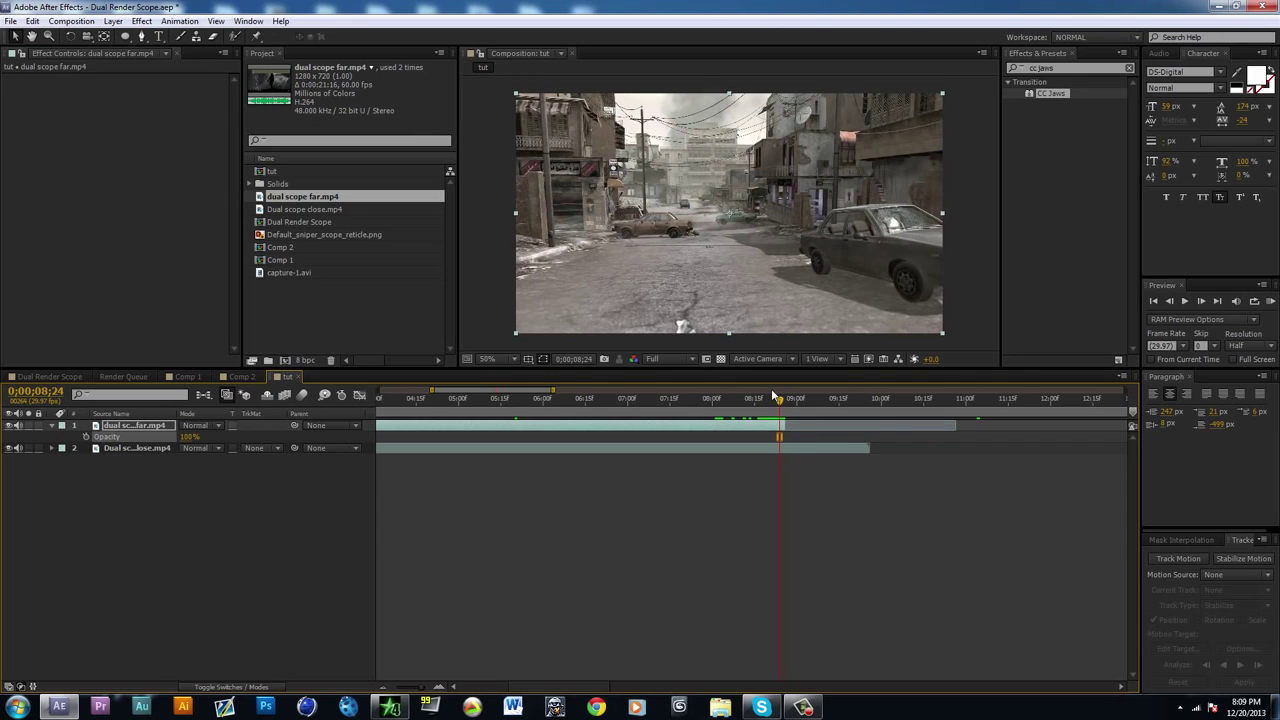
click(773, 484)
key(space)
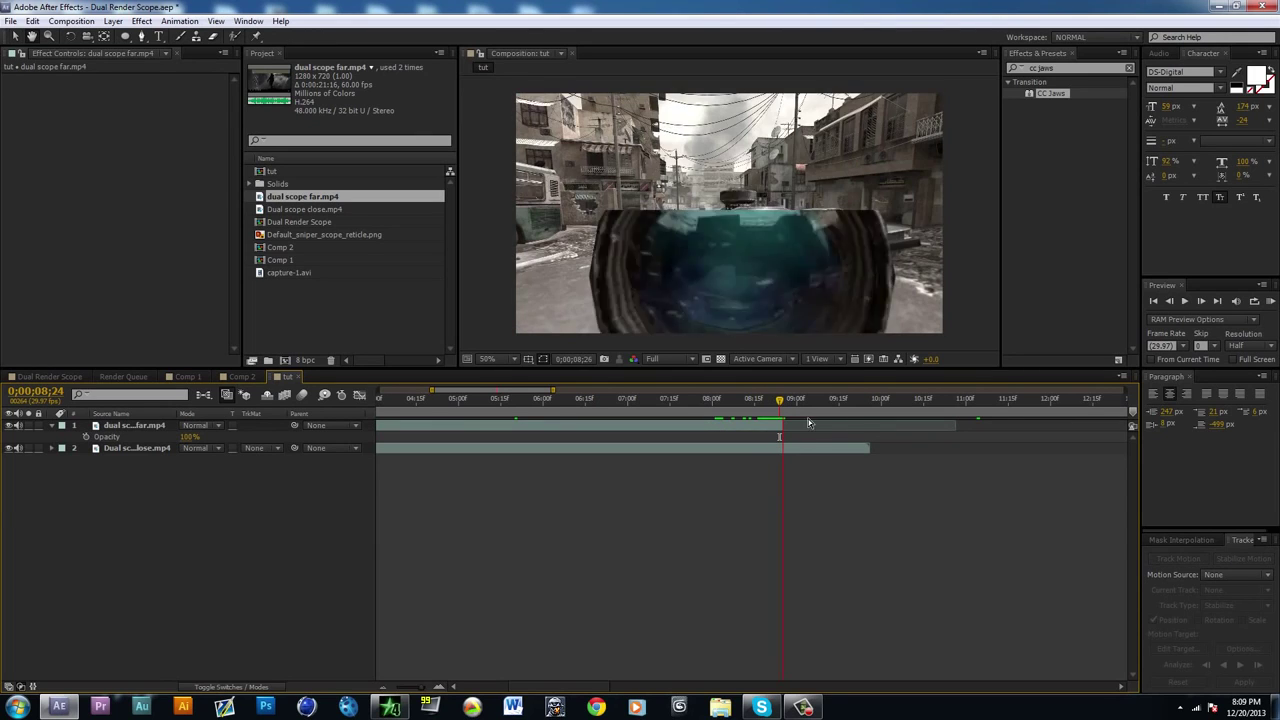
key(space)
Step: Create a 720 by 720 px black solid as the top layer, with the current time at 0;00;03;23
drag(672, 403, 514, 412)
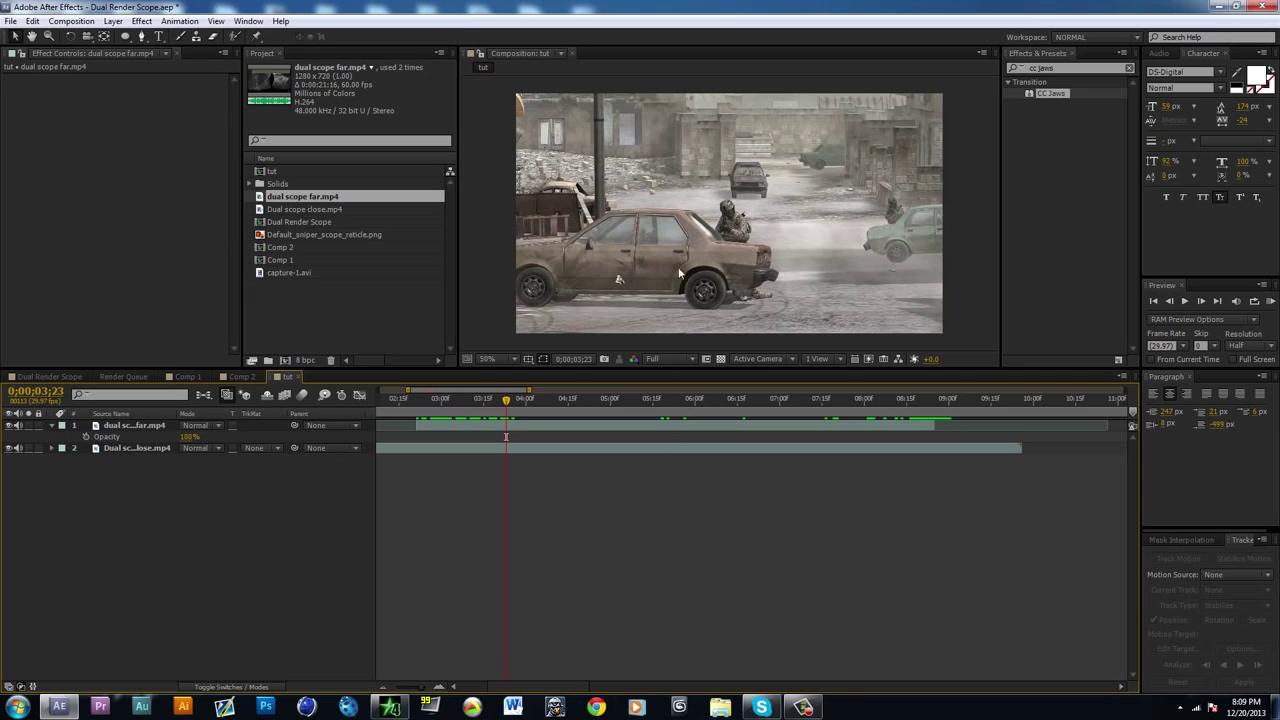
key(ctrl+y)
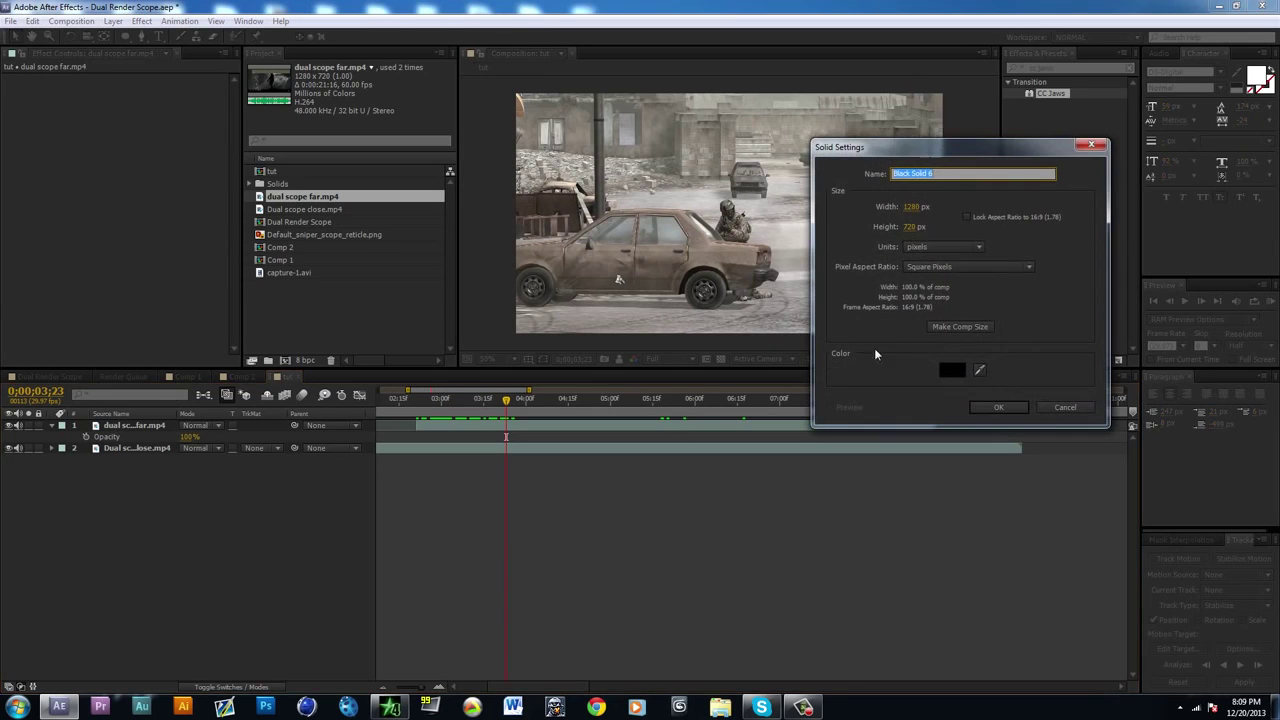
click(910, 206)
text(720)
key(Return)
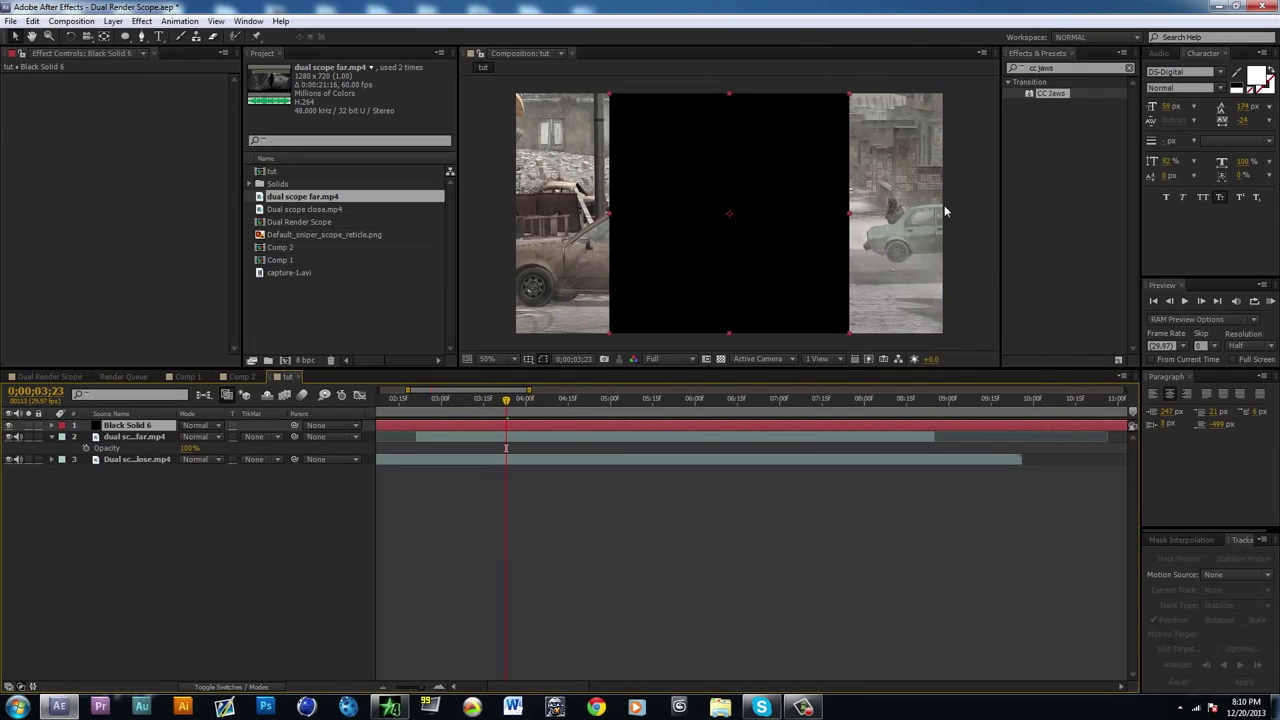
Step: Create a full-size circular mask on the black solid, then cut the mask and remove the solid
click(123, 38)
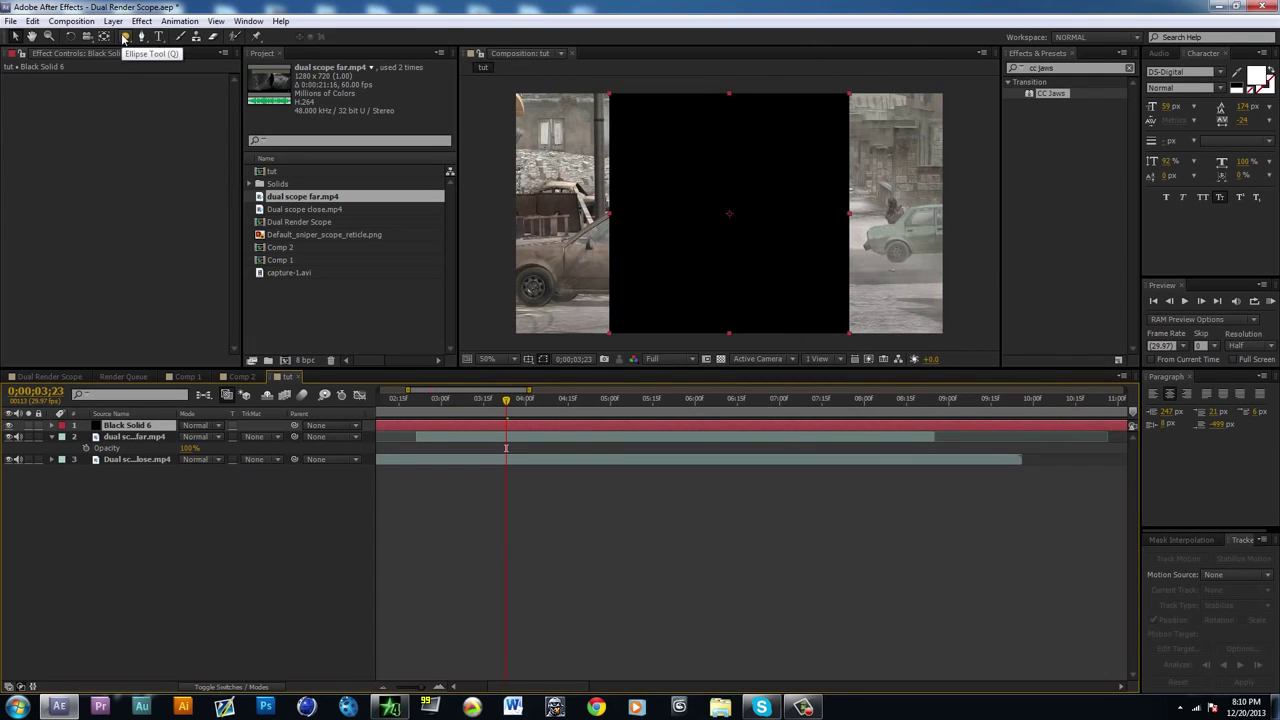
double_click(125, 37)
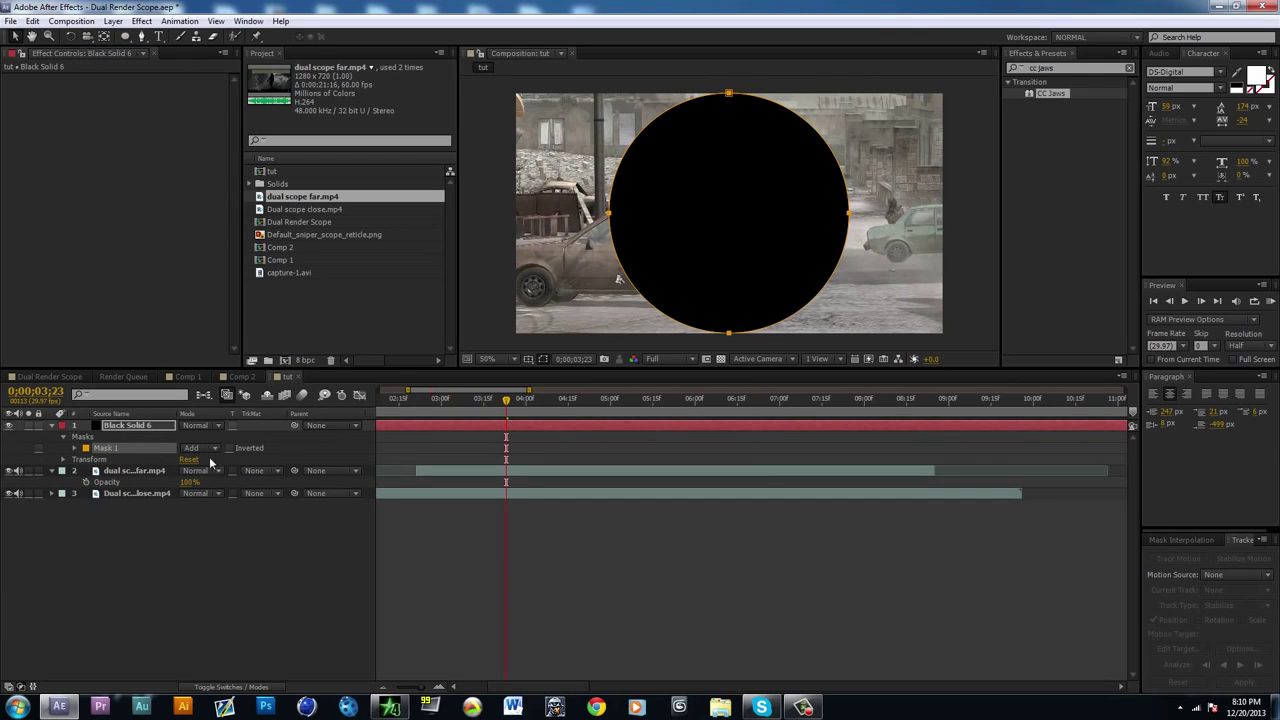
key(Delete)
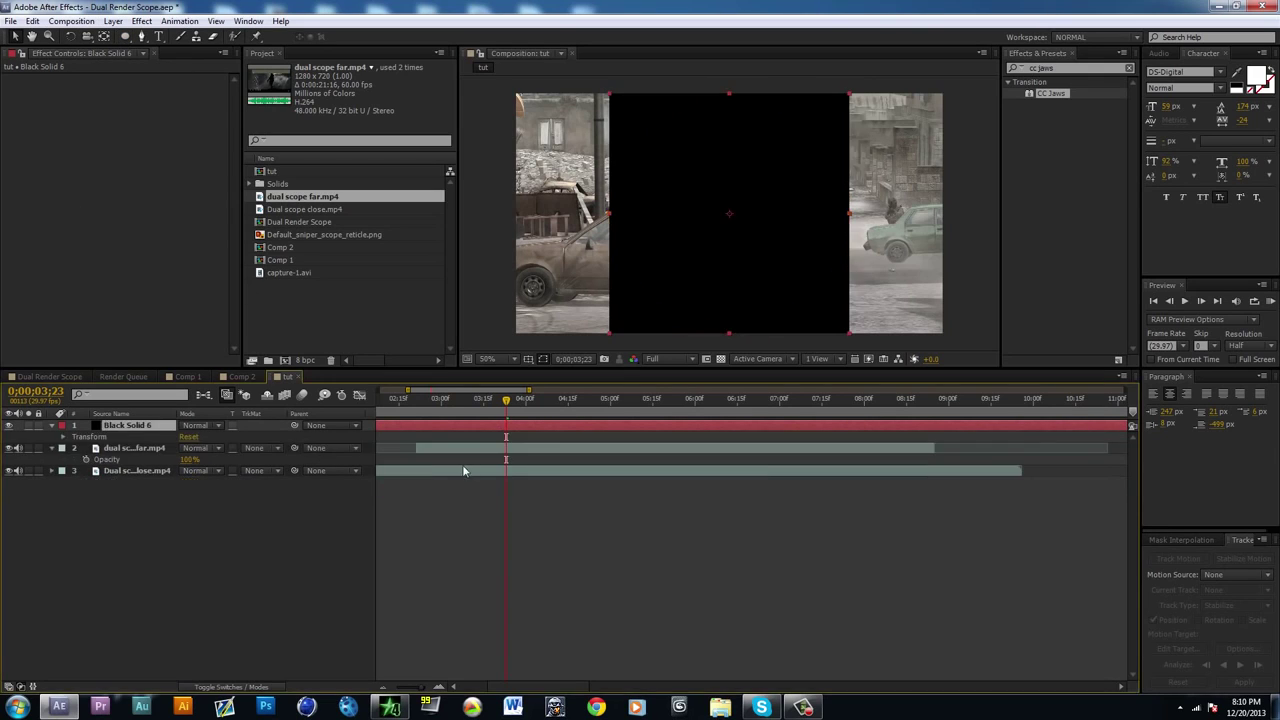
key(Delete)
Step: Paste the circular mask onto the dual scope far.mp4 layer and review its mask properties
click(503, 425)
key(ctrl+v)
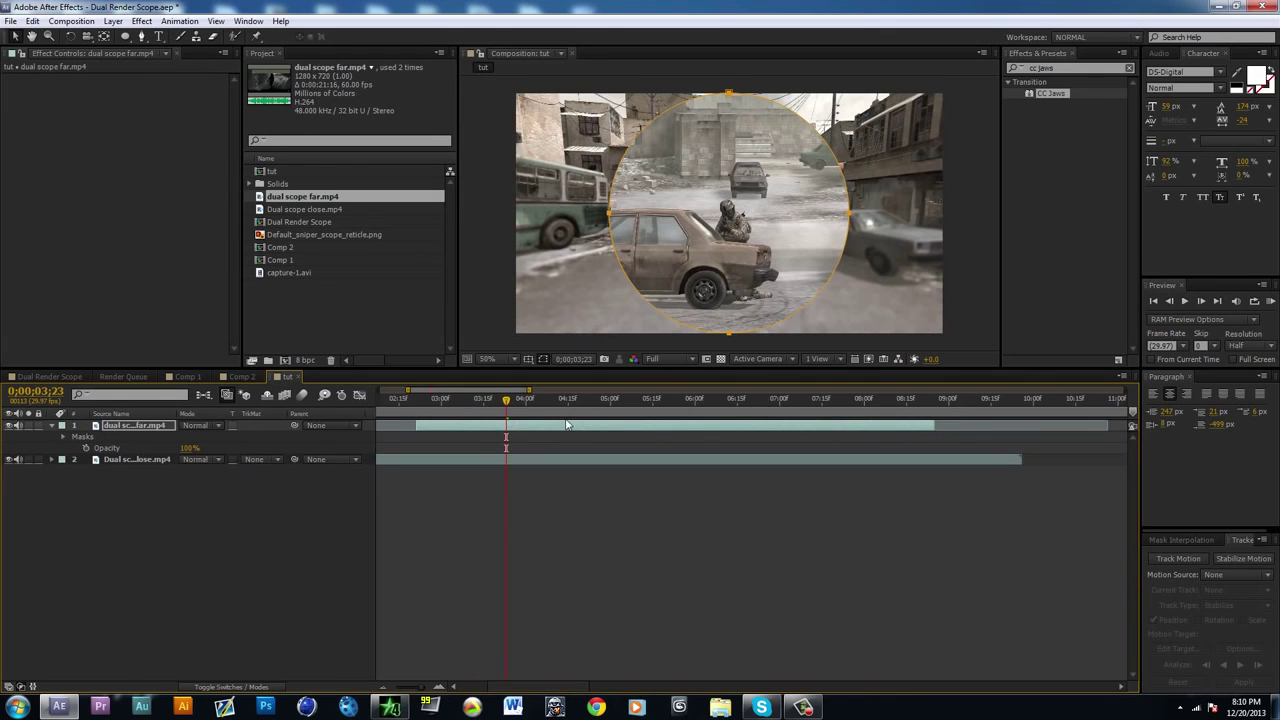
key(m)
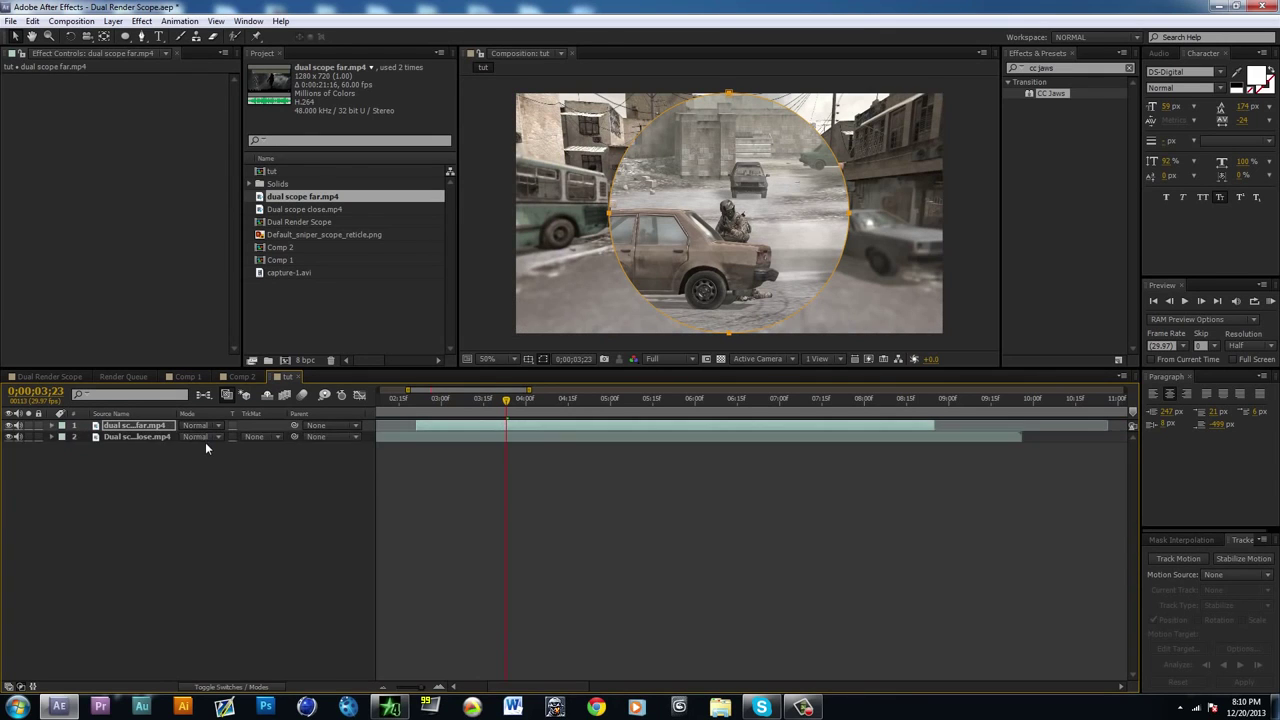
key(m)
key(m)
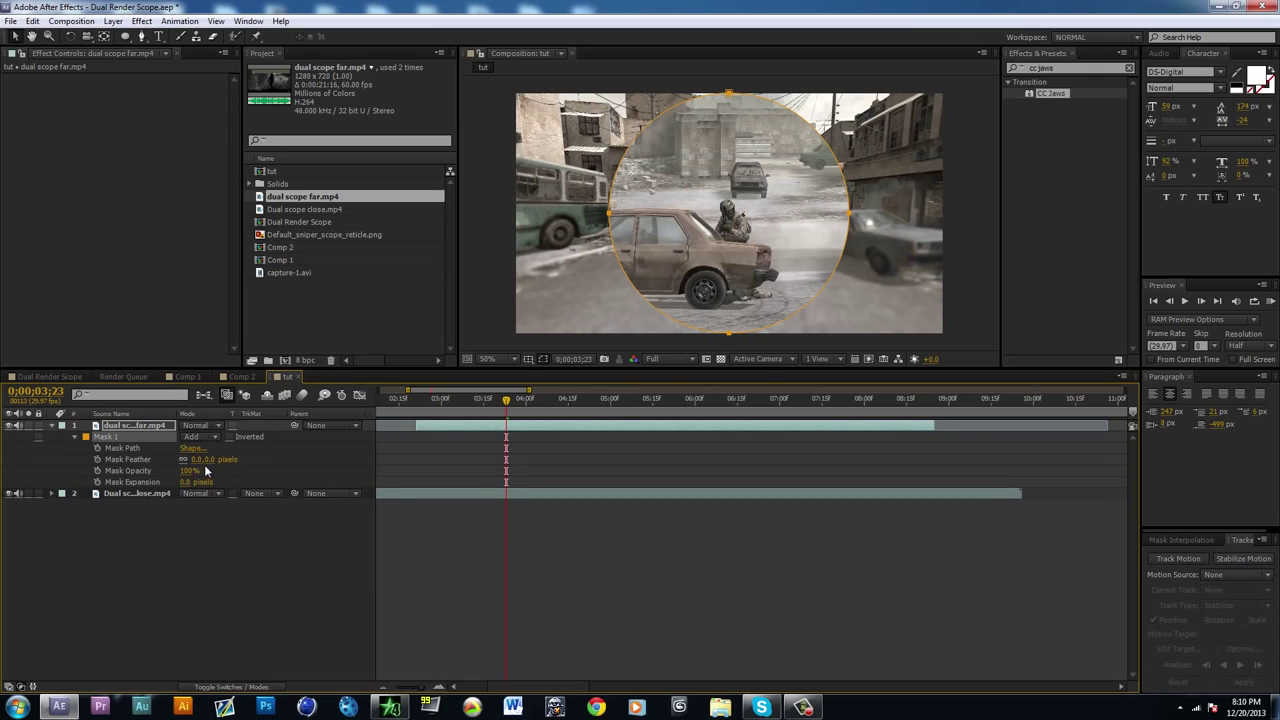
click(478, 474)
key(m)
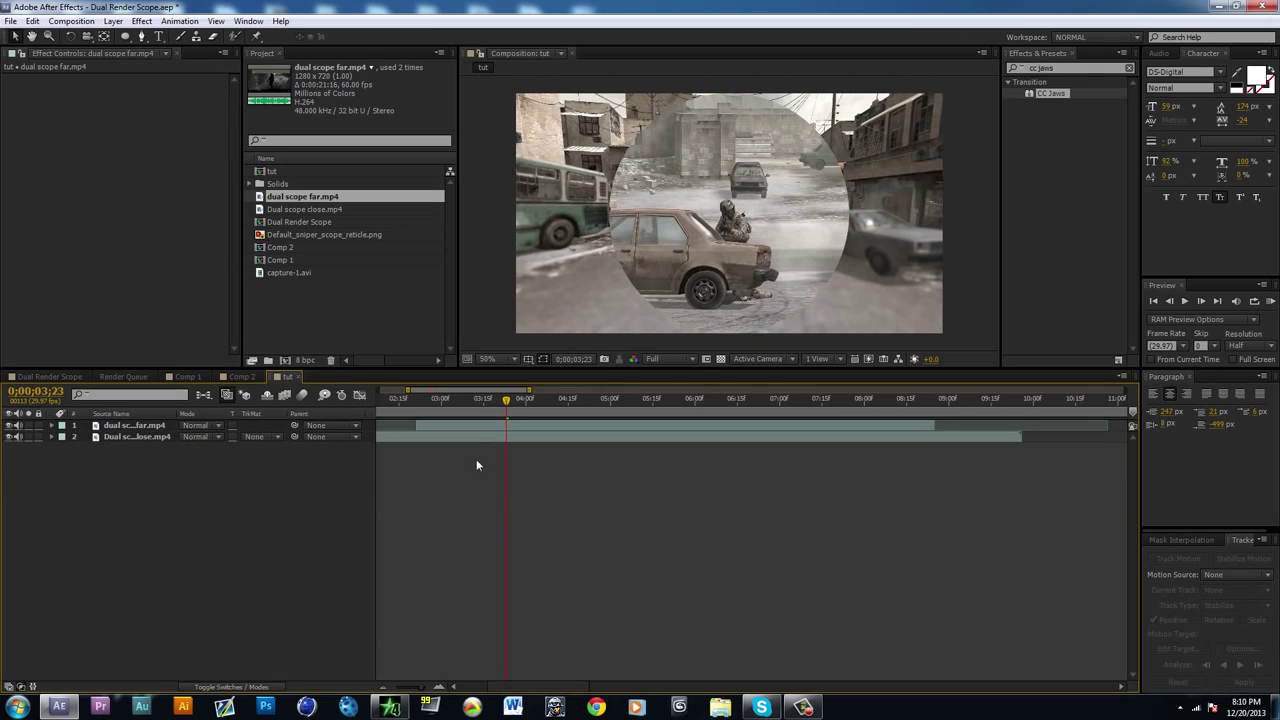
Step: Add Default_sniper_scope_reticle.png as the top layer and paste the same circular mask onto it
drag(330, 234, 778, 242)
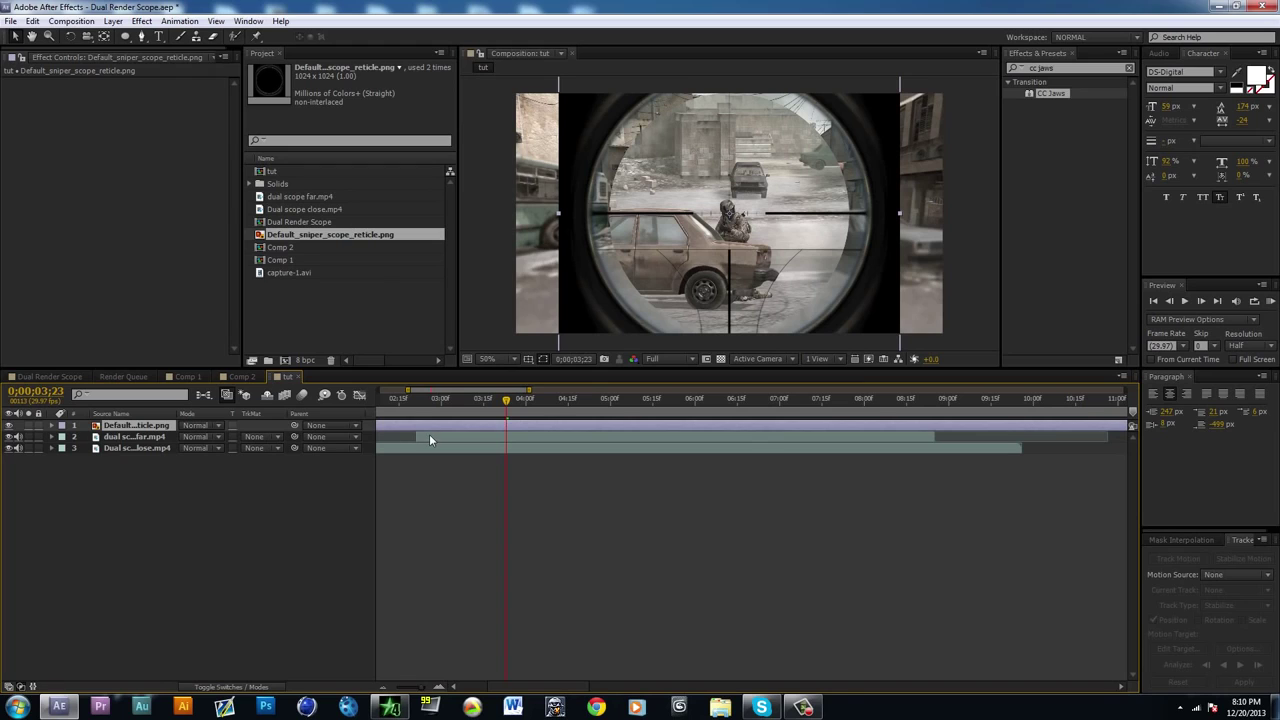
key(ctrl+v)
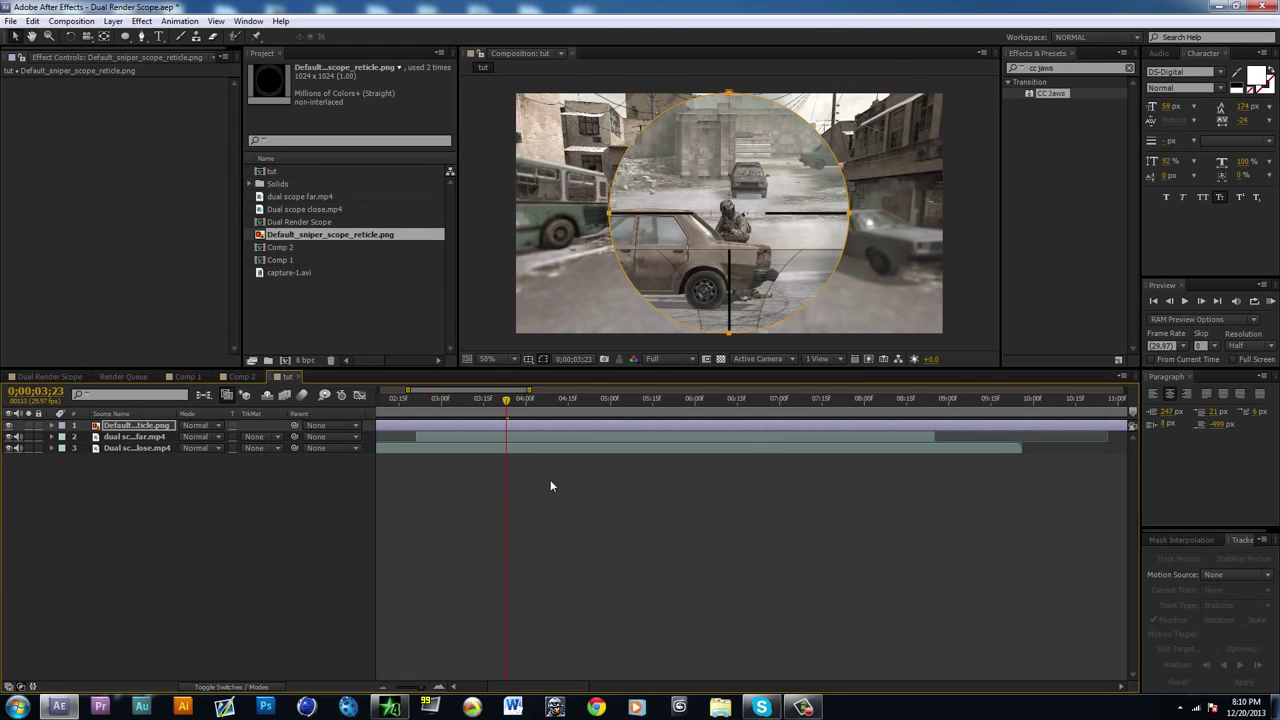
key(m)
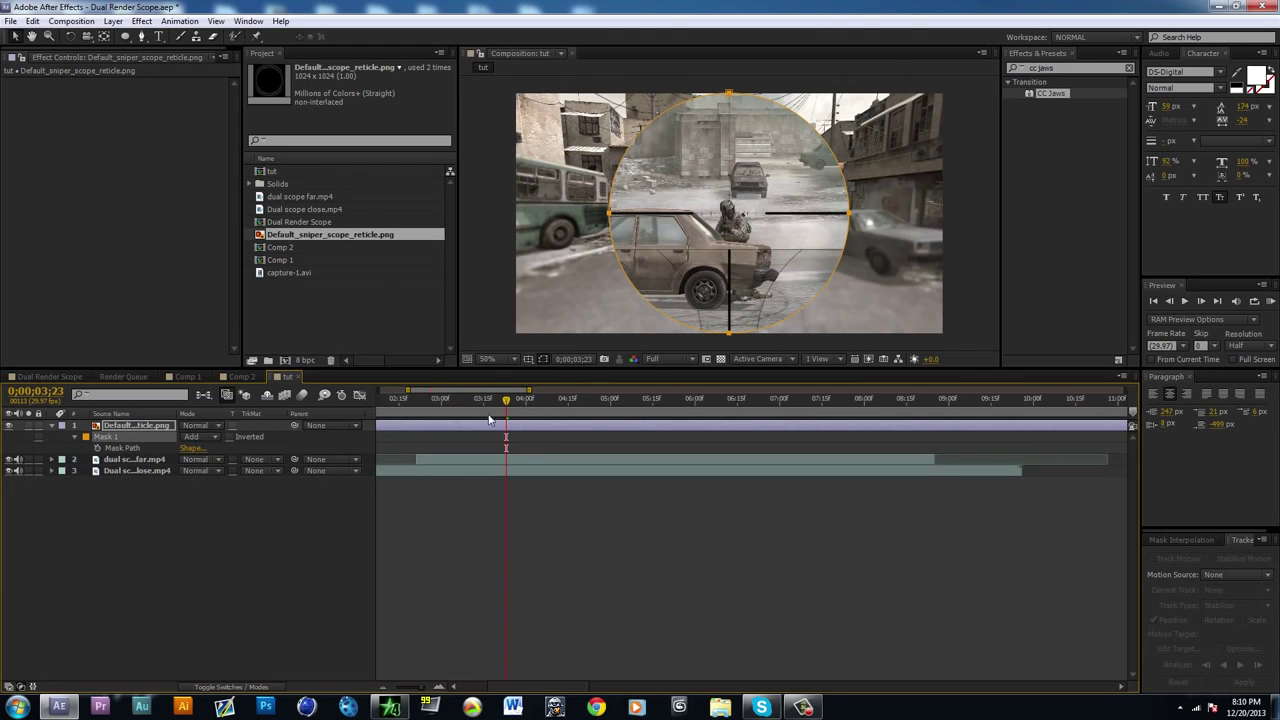
Step: Scale the scope reticle layer down to 90%
click(621, 426)
key(s)
drag(238, 440, 230, 440)
click(220, 437)
click(614, 425)
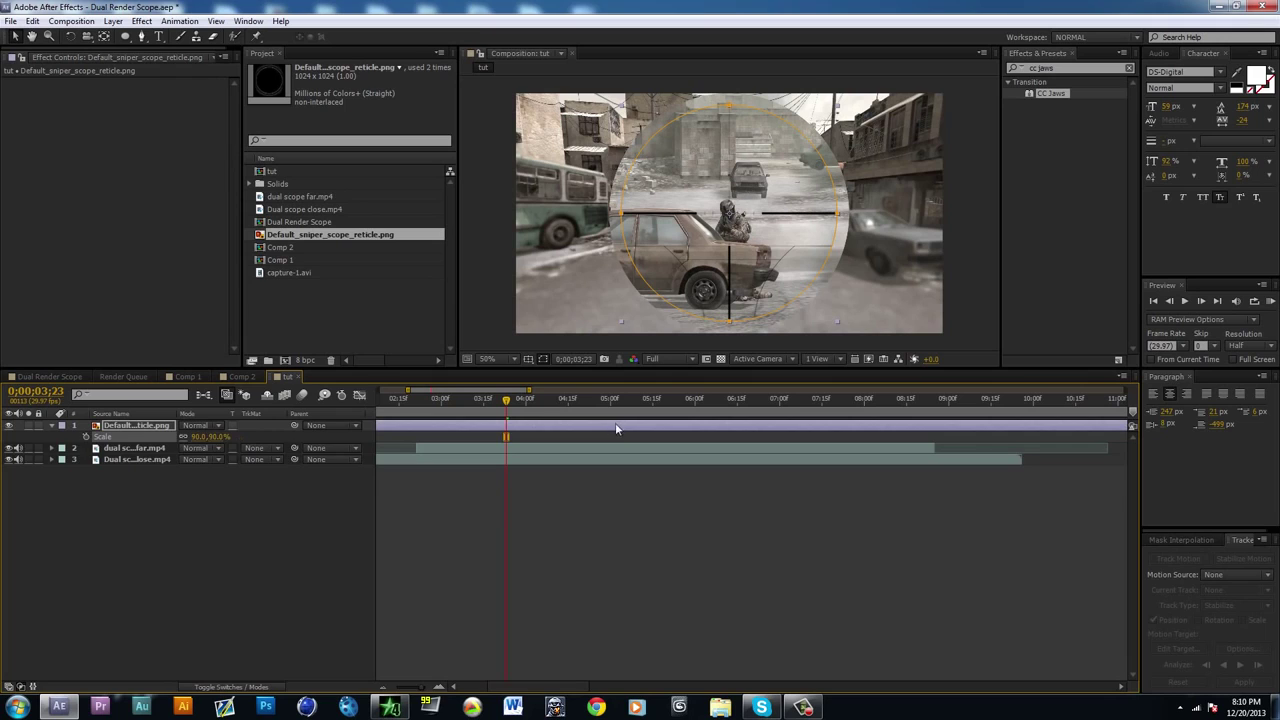
Step: Set the reticle layer's mask expansion to 98 pixels and its mask feather to 23 pixels
key(s)
key(m)
key(m)
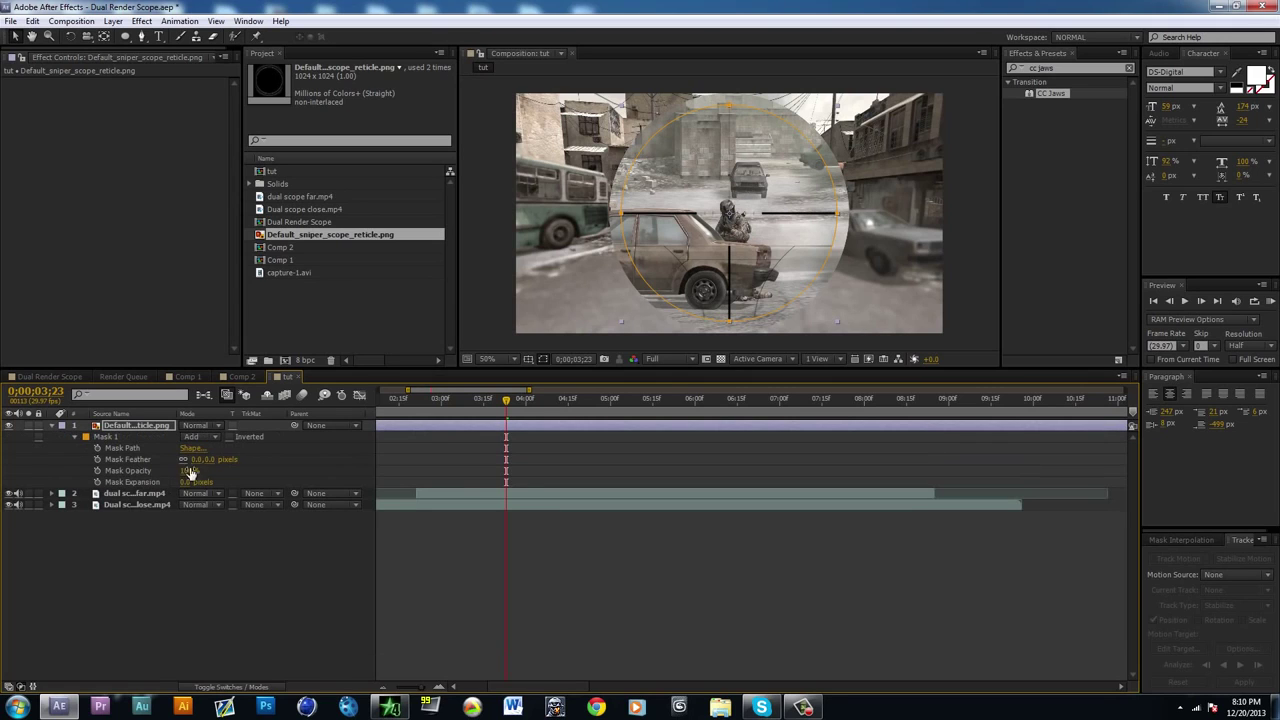
drag(190, 482, 230, 460)
click(677, 526)
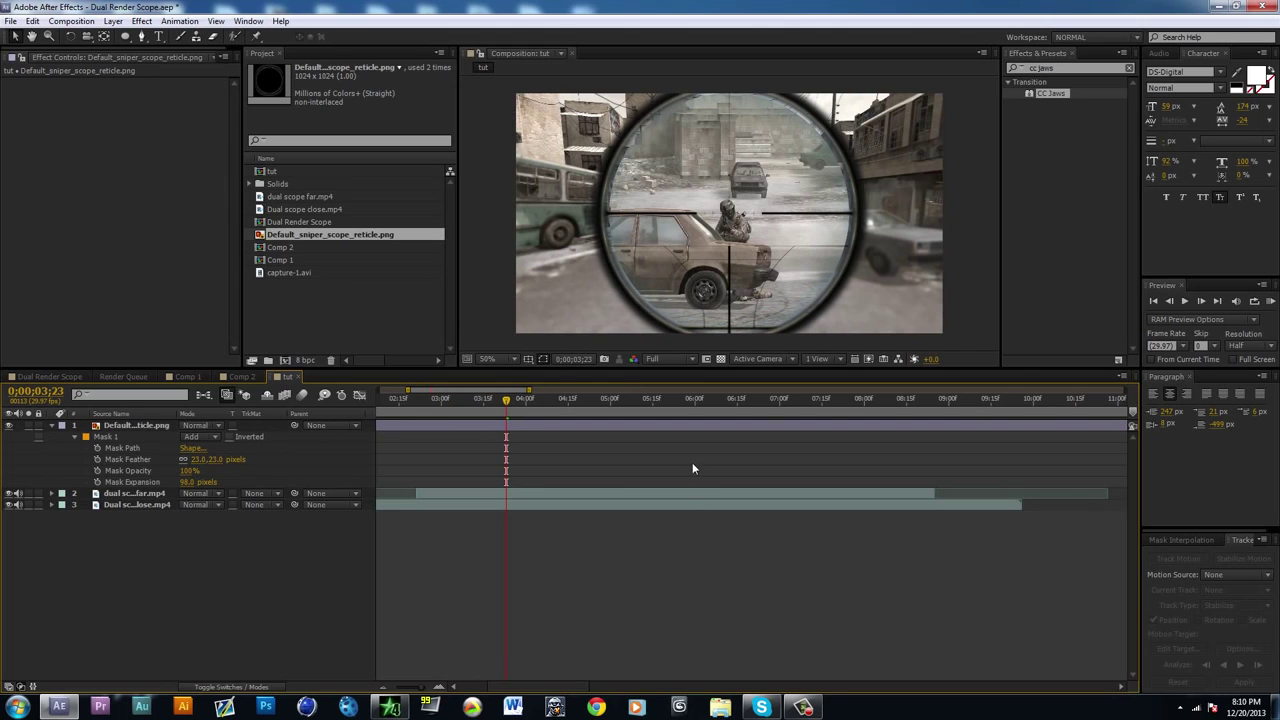
Step: Reduce the reticle layer's scale to 83% so it frames the circular view, and check it at 0;00;05;16
click(526, 425)
key(s)
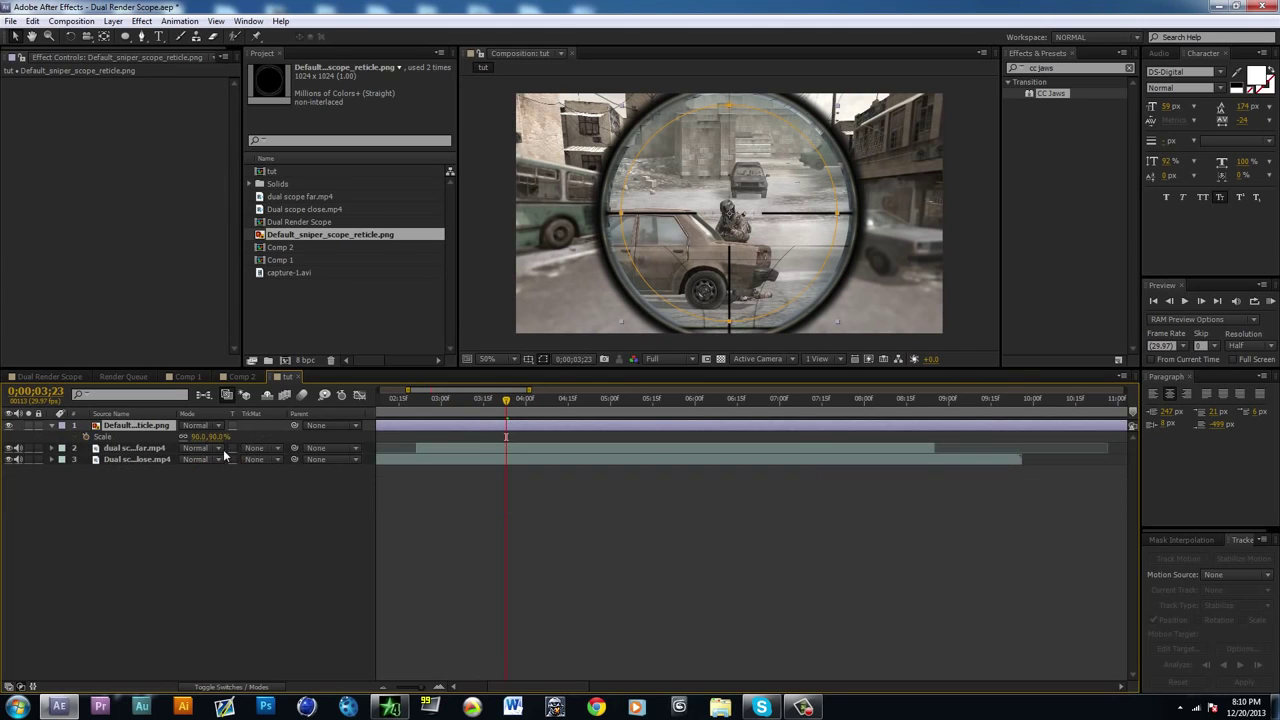
click(218, 437)
drag(218, 437, 222, 437)
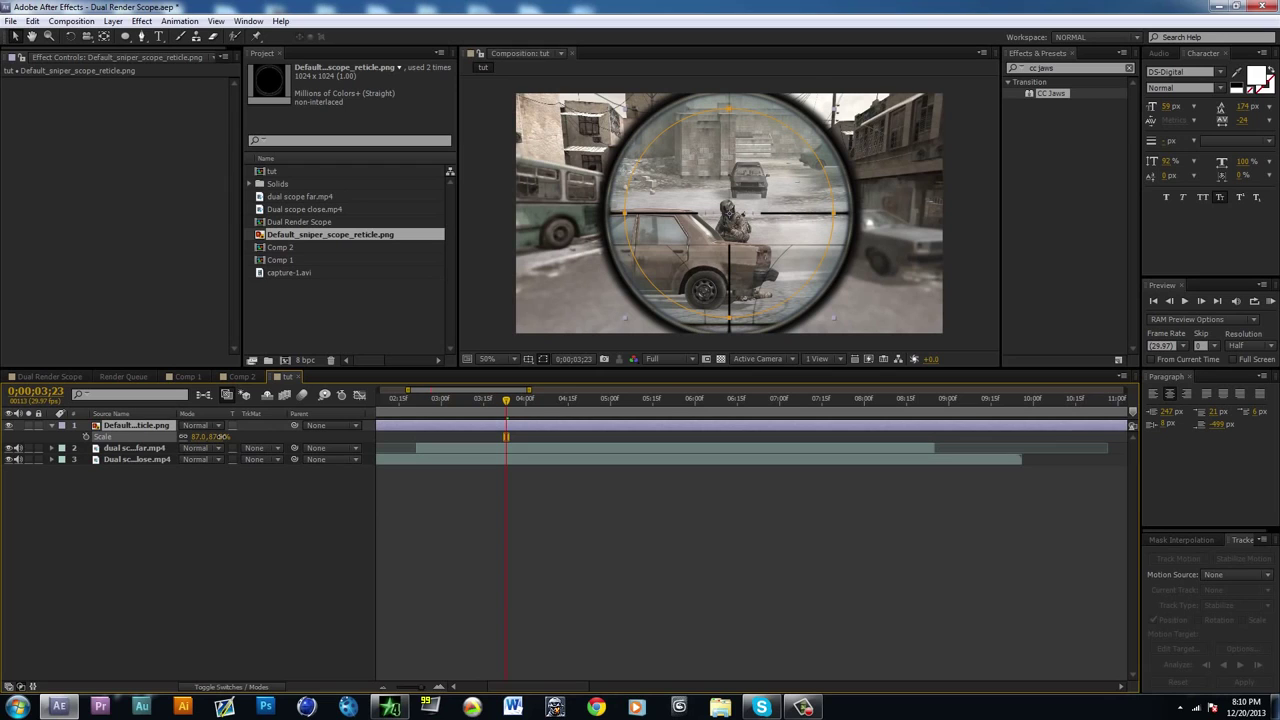
drag(222, 437, 214, 437)
click(648, 555)
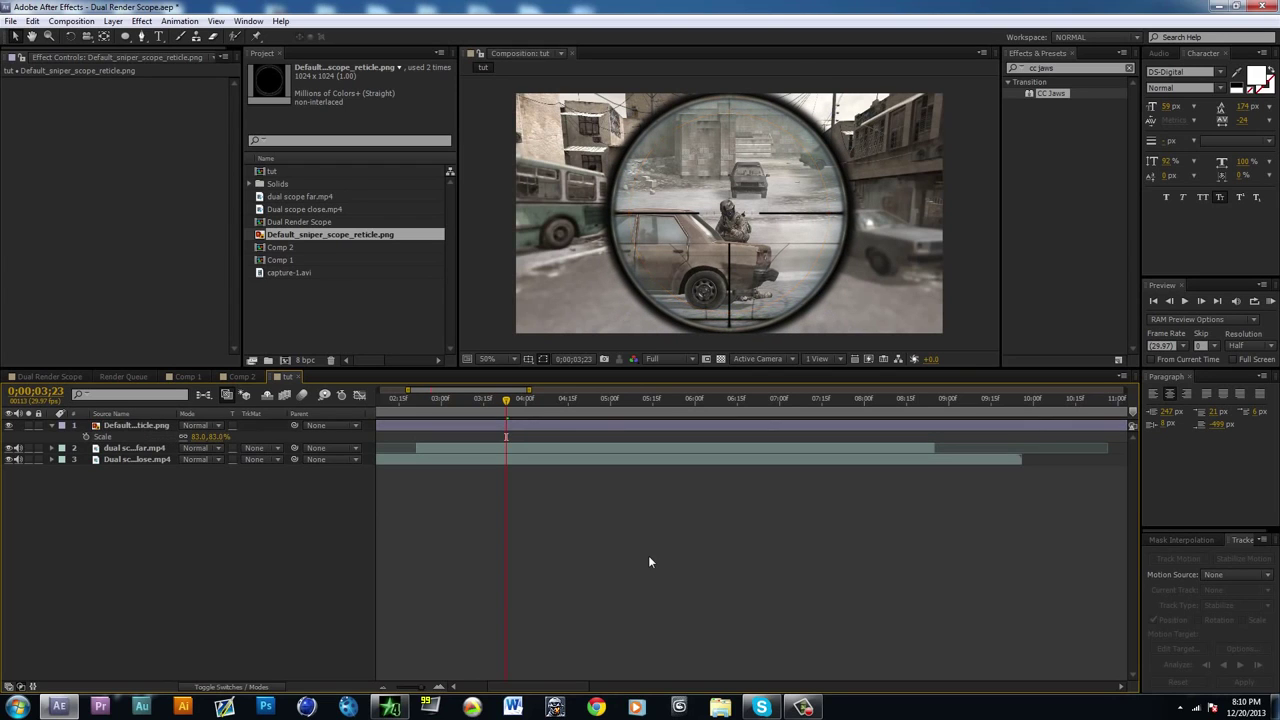
click(649, 400)
mouse_move(659, 413)
mouse_down()
mouse_move(597, 426)
mouse_move(656, 437)
mouse_up()
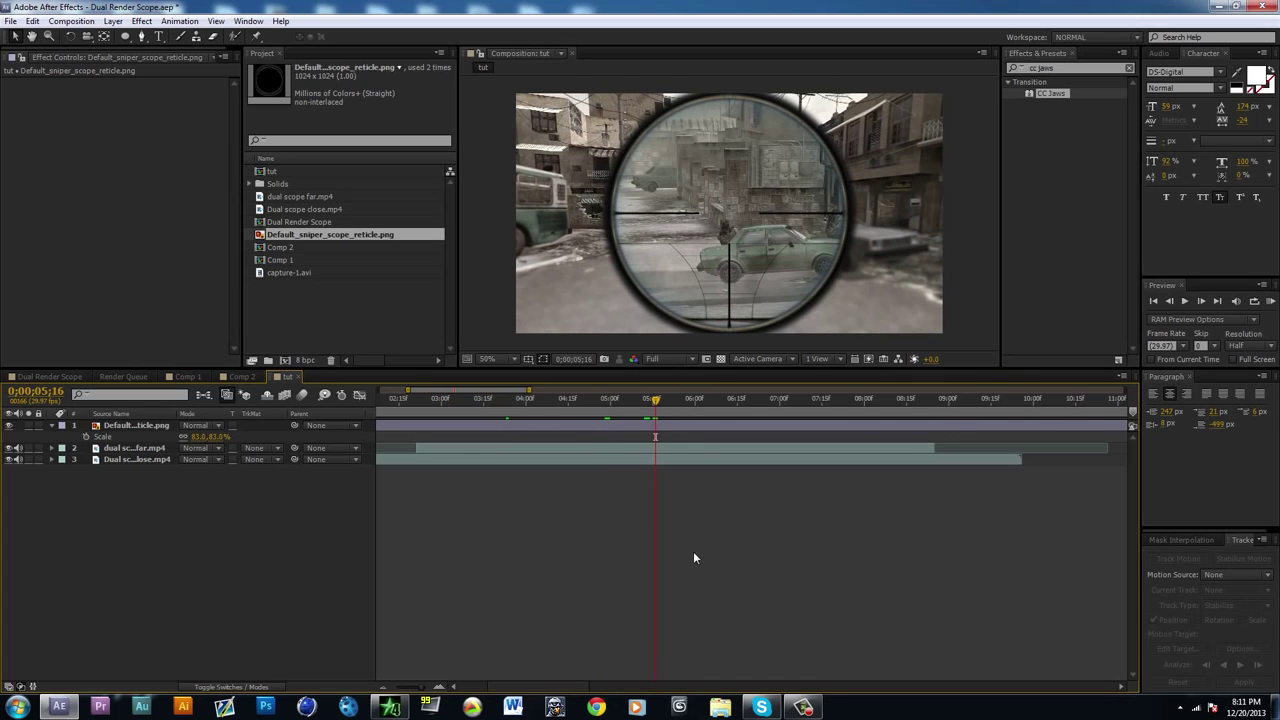
Step: Duplicate the Dual scope close.mp4 layer and move the copy to the top of the layer stack
click(698, 458)
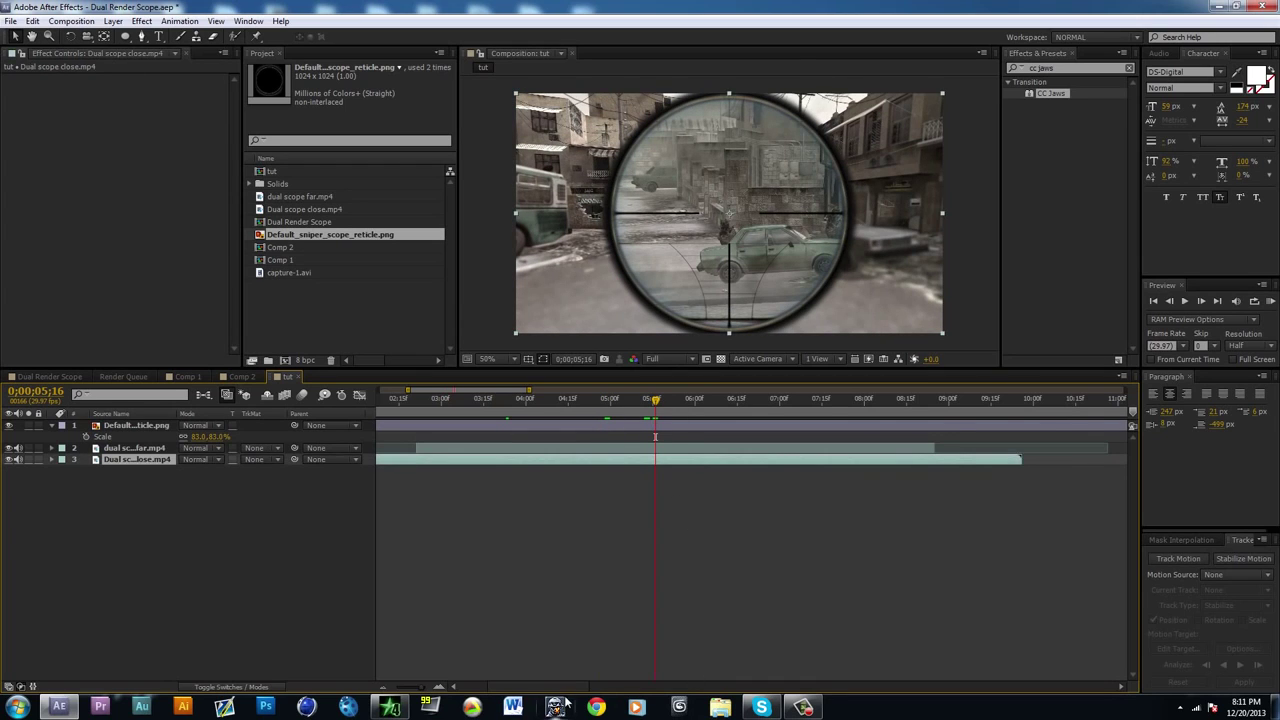
drag(567, 687, 535, 686)
key(ctrl+d)
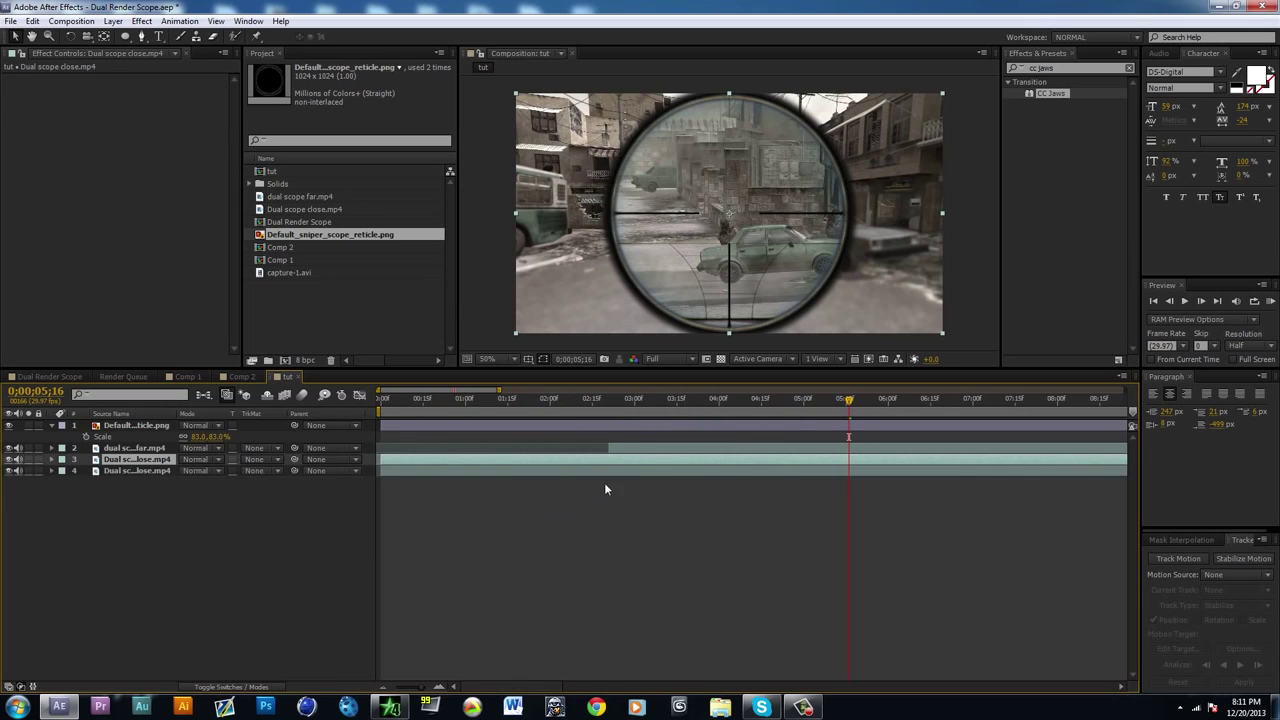
drag(153, 462, 153, 420)
Step: Trim the start of the top Dual scope close.mp4 copy at 0;00;02;19 and freeze it on that frame
drag(596, 405, 607, 410)
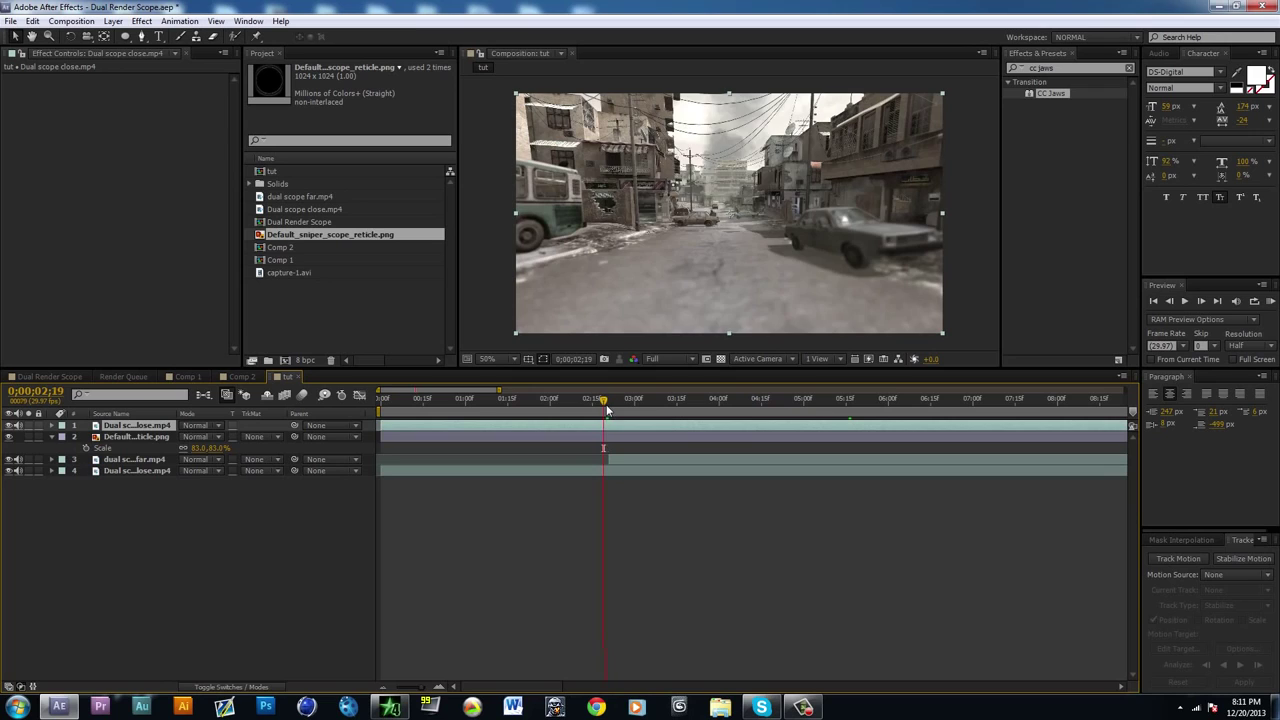
key(alt+bracketleft)
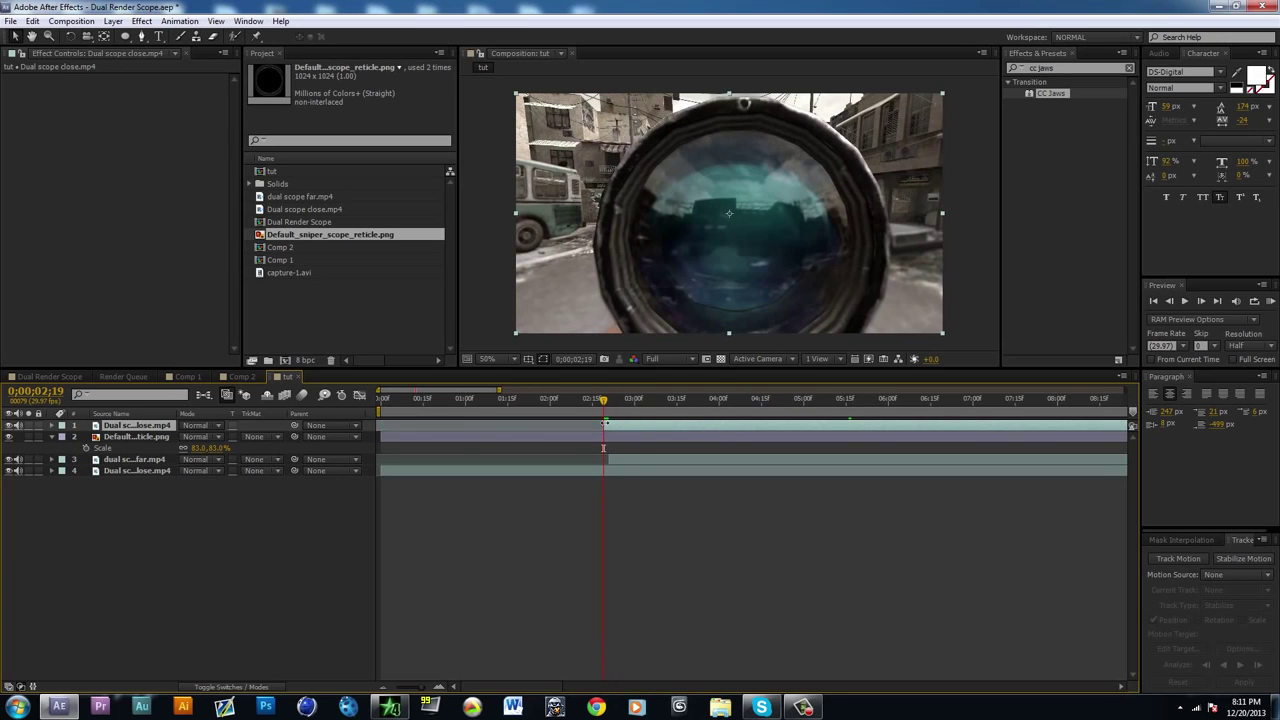
right_click(646, 421)
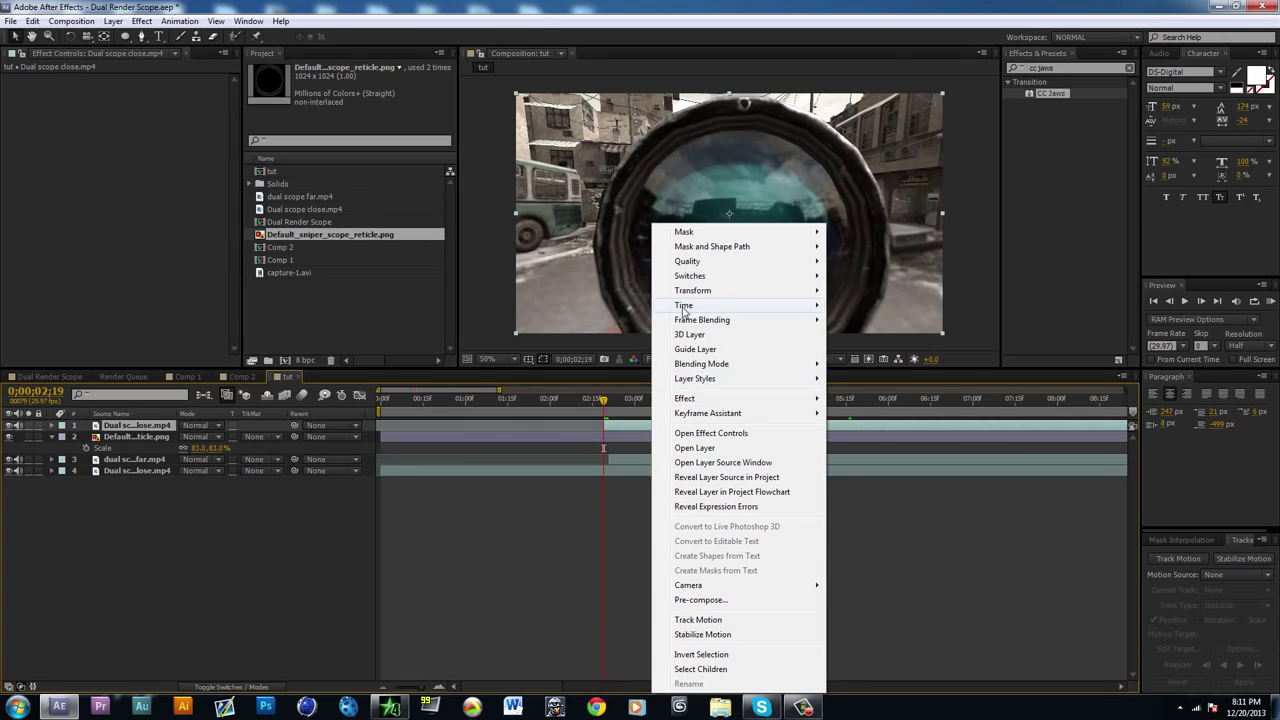
mouse_move(765, 305)
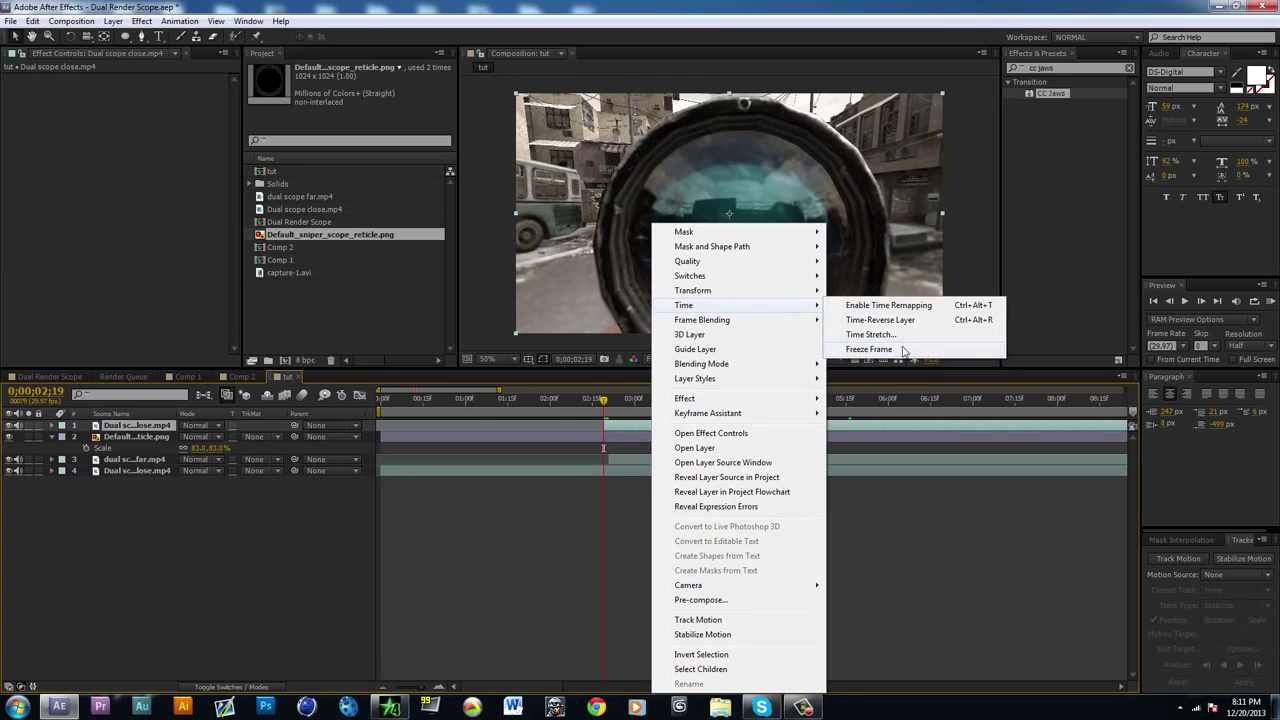
click(902, 348)
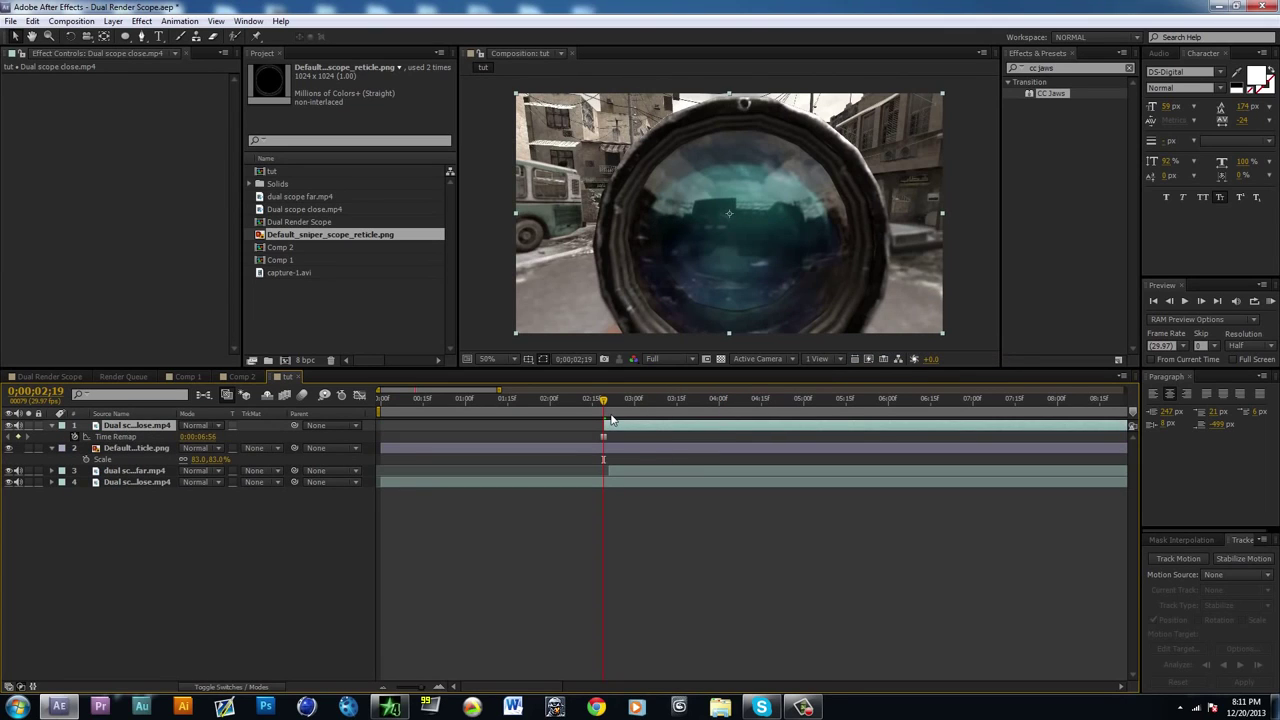
Step: Shift the frozen scope layer to start at 0;00;02;21 and trim its end at 0;00;08;24
key(Page_Down)
key(Page_Down)
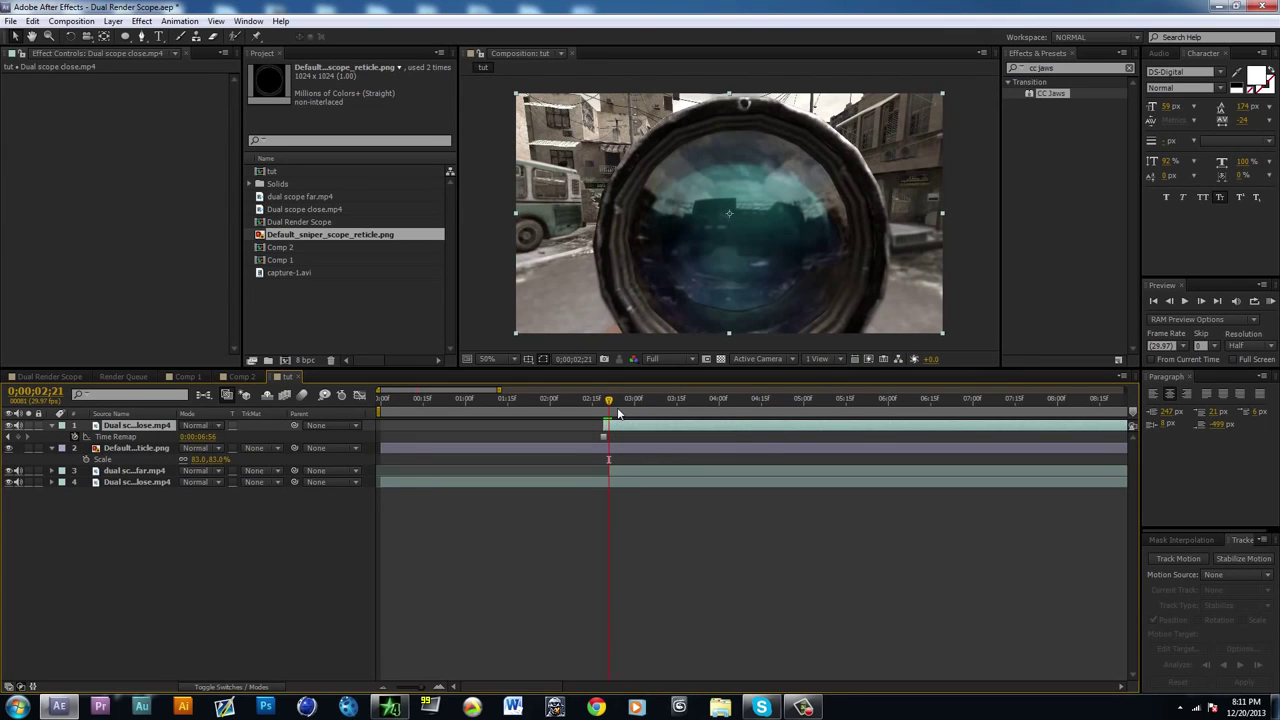
key(minus)
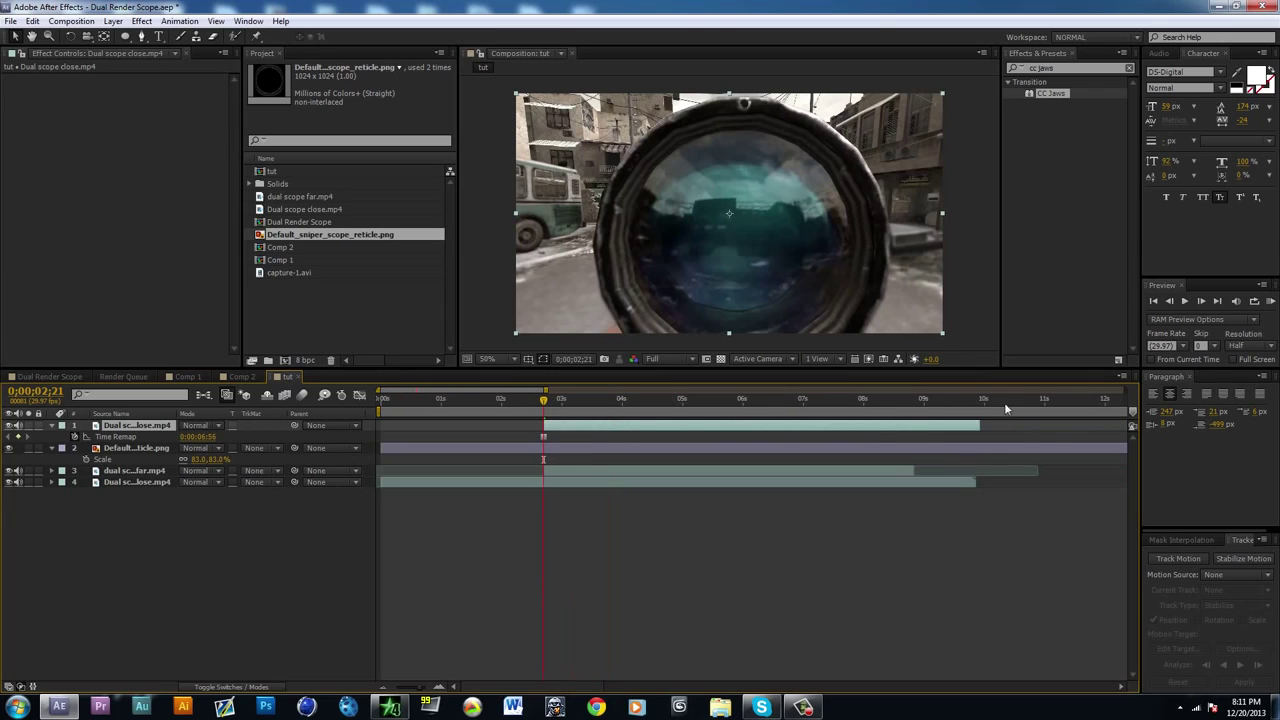
click(914, 400)
key(alt+bracketright)
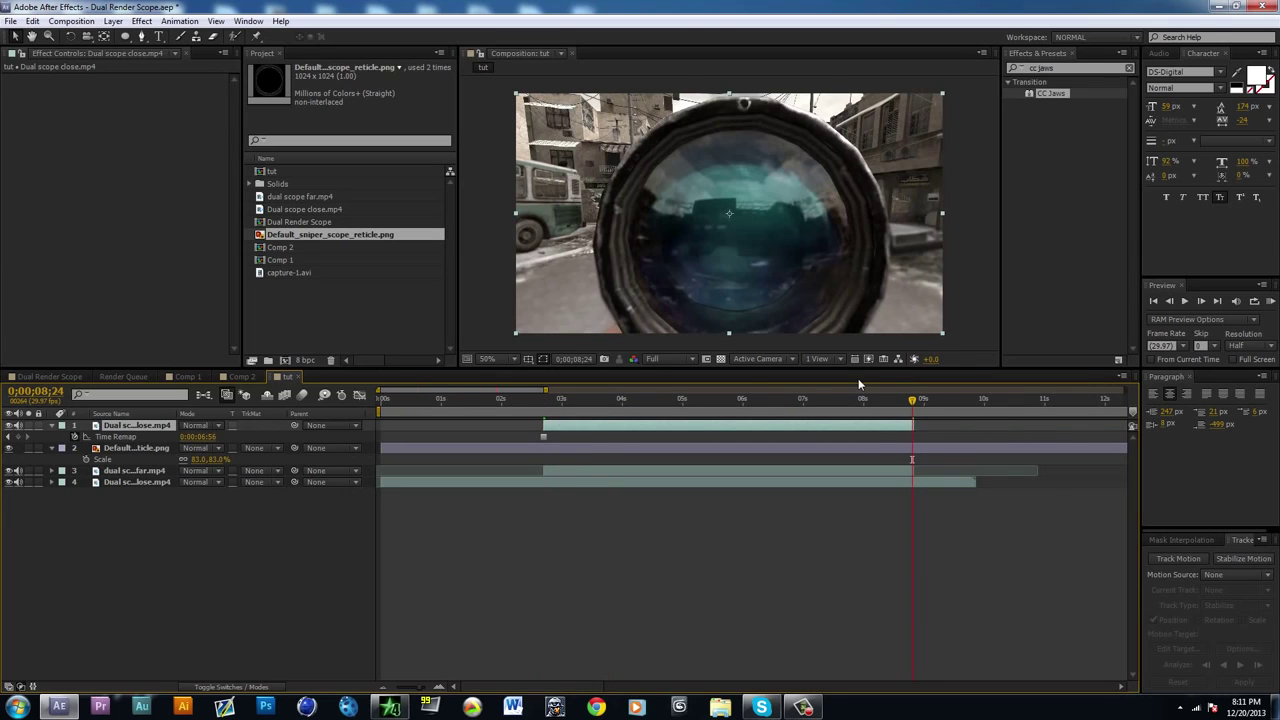
Step: Draw an elliptical mask around the scope lens on the frozen scope layer at 0;00;02;21, undoing and redrawing the first attempt
click(546, 400)
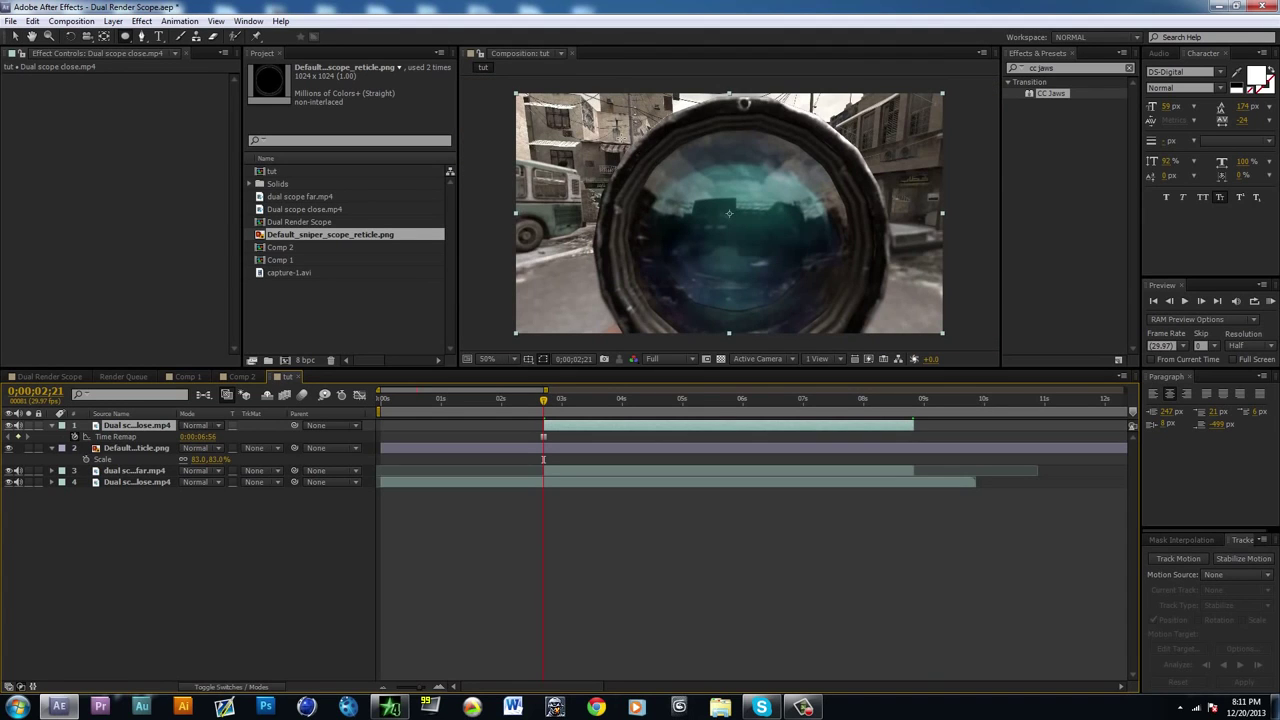
drag(607, 135, 849, 349)
key(ctrl+z)
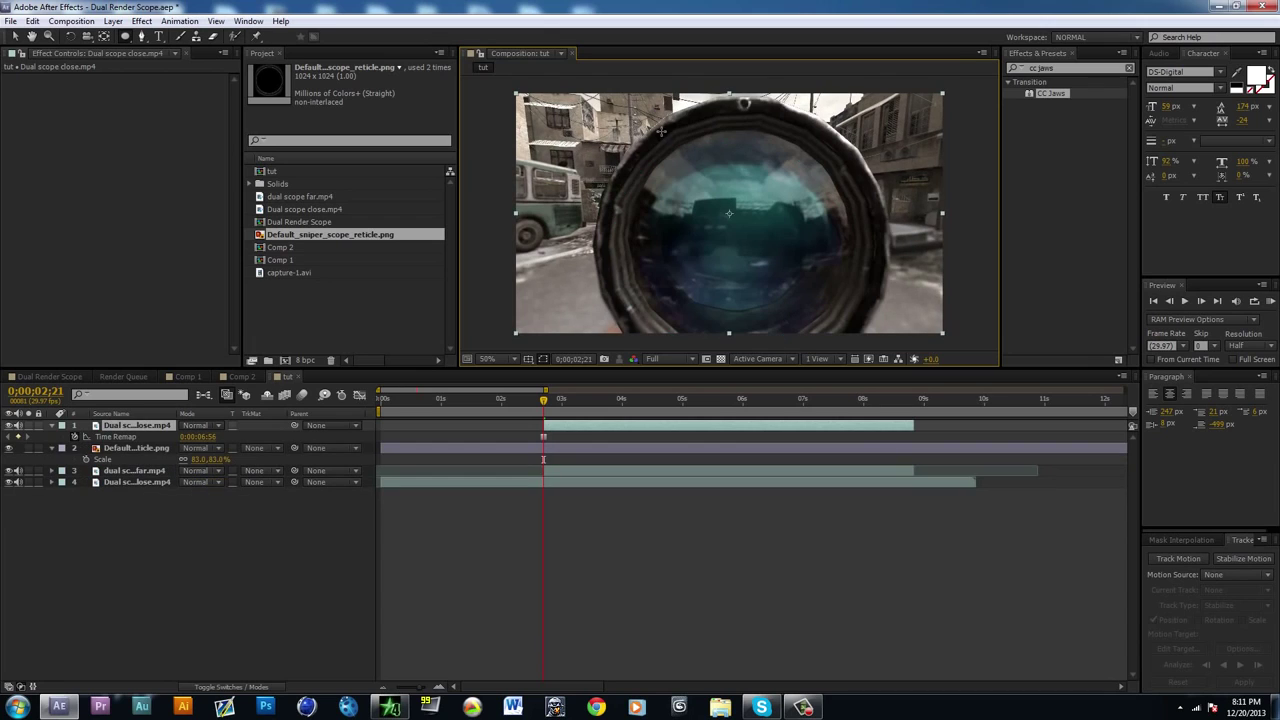
drag(630, 132, 850, 350)
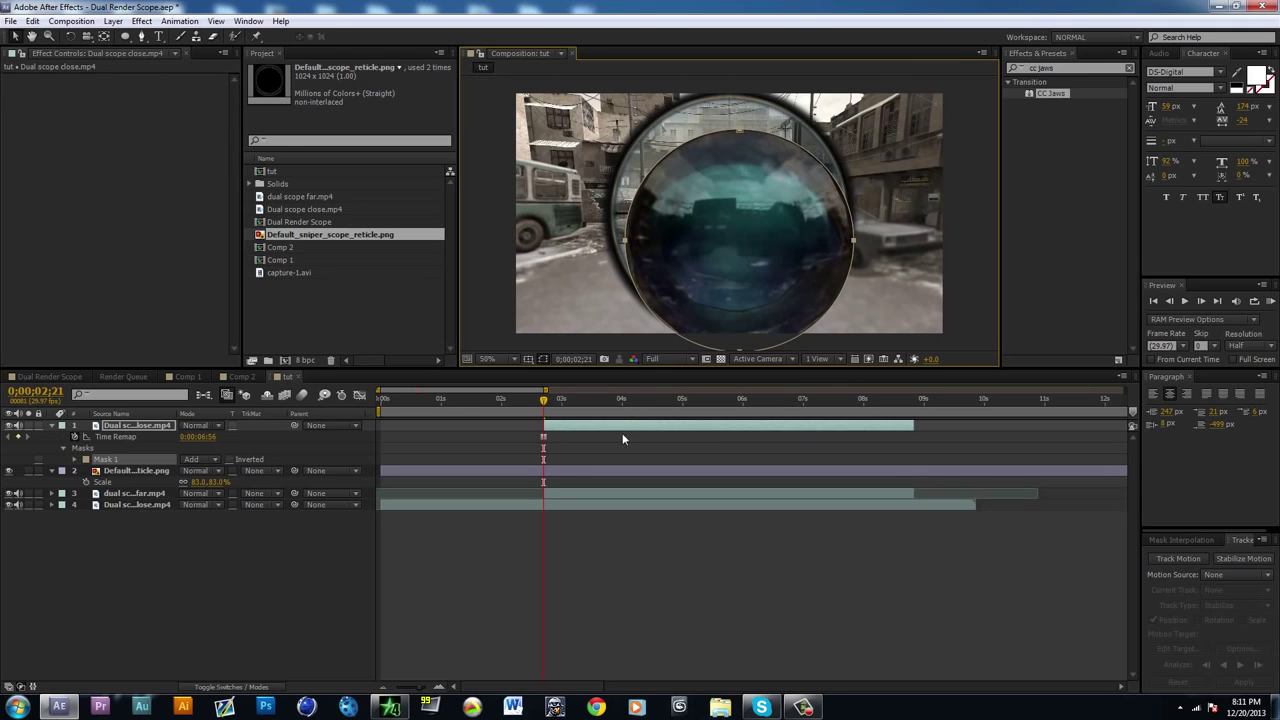
Step: Set Mask 1's feather to 17 pixels and its expansion to 1 pixel on the frozen scope layer
key(m)
key(m)
key(m)
key(m)
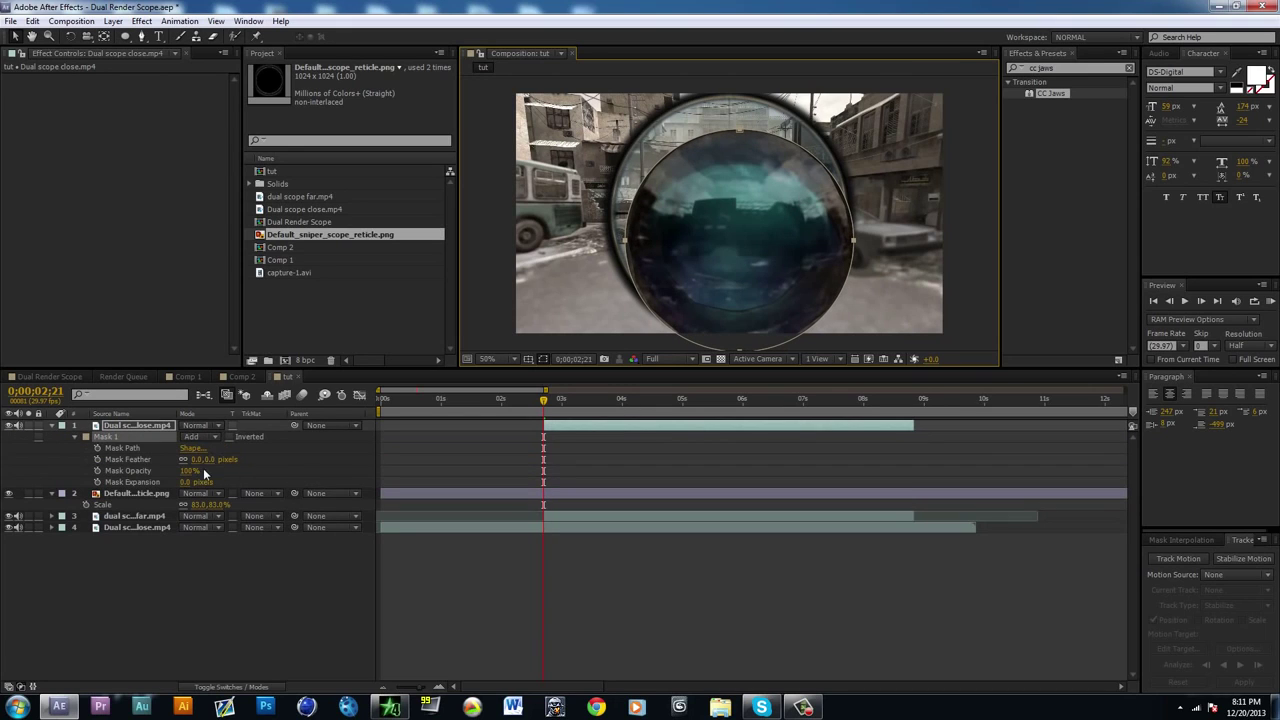
drag(190, 482, 227, 458)
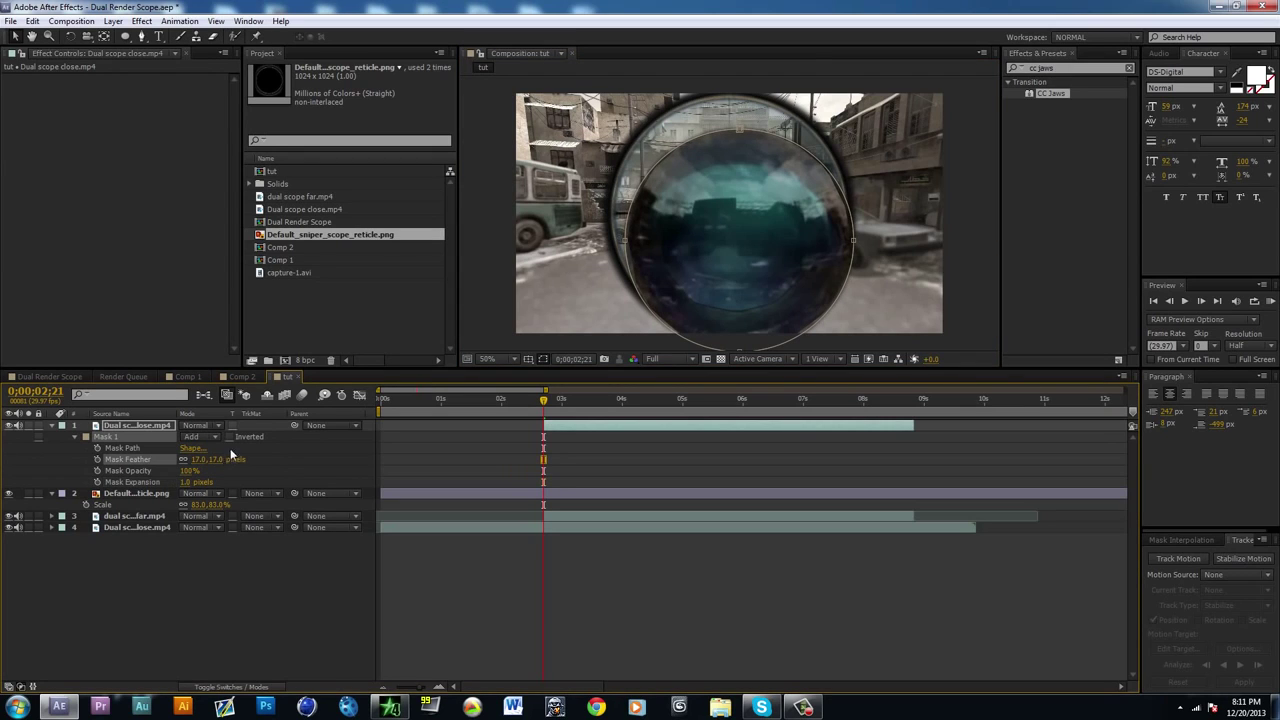
Step: Duplicate Mask 1 and set the copy to Subtract mode with an expansion of -12 pixels
click(203, 438)
click(137, 436)
key(ctrl+d)
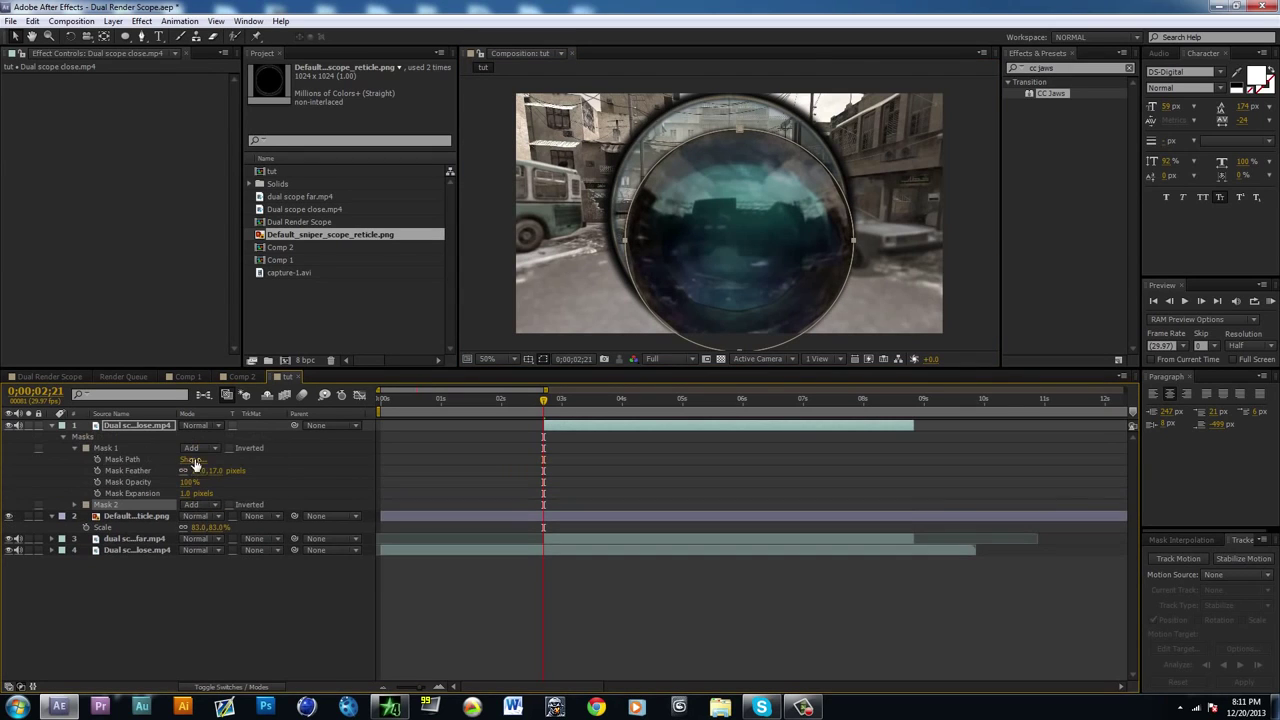
key(m)
key(m)
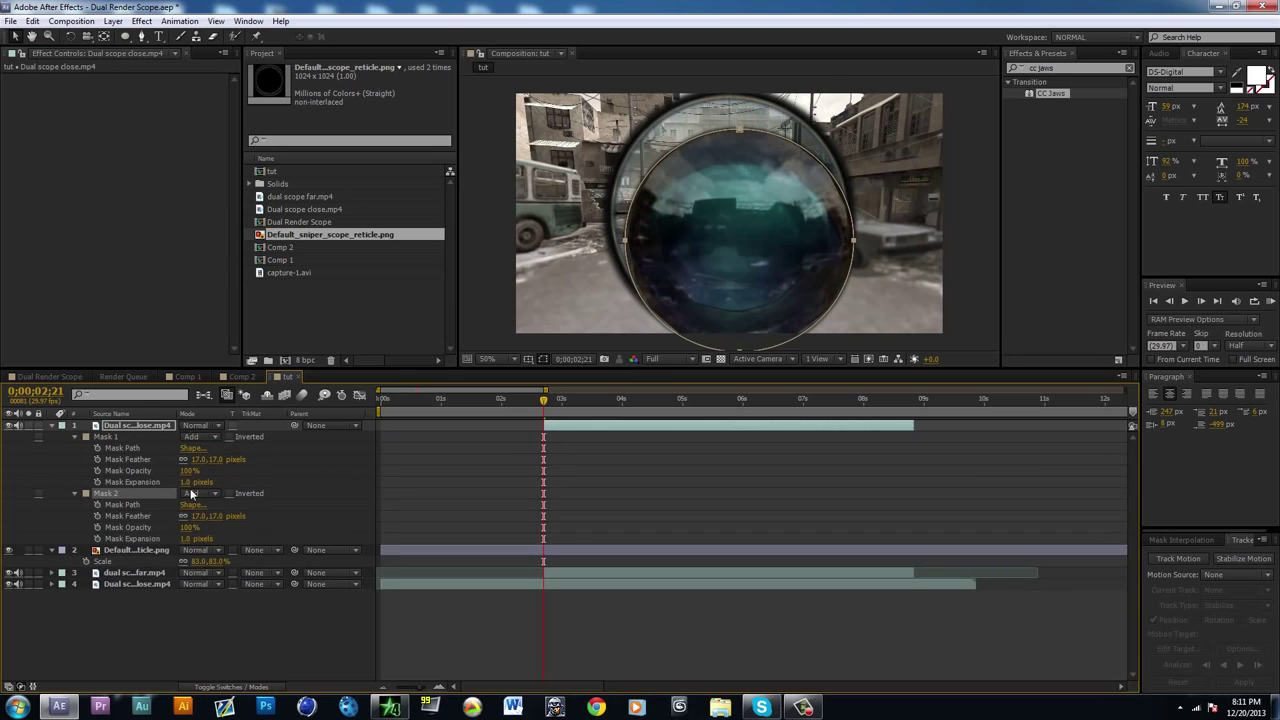
click(200, 493)
click(218, 538)
mouse_move(185, 538)
mouse_down()
mouse_move(215, 538)
mouse_move(178, 538)
mouse_up()
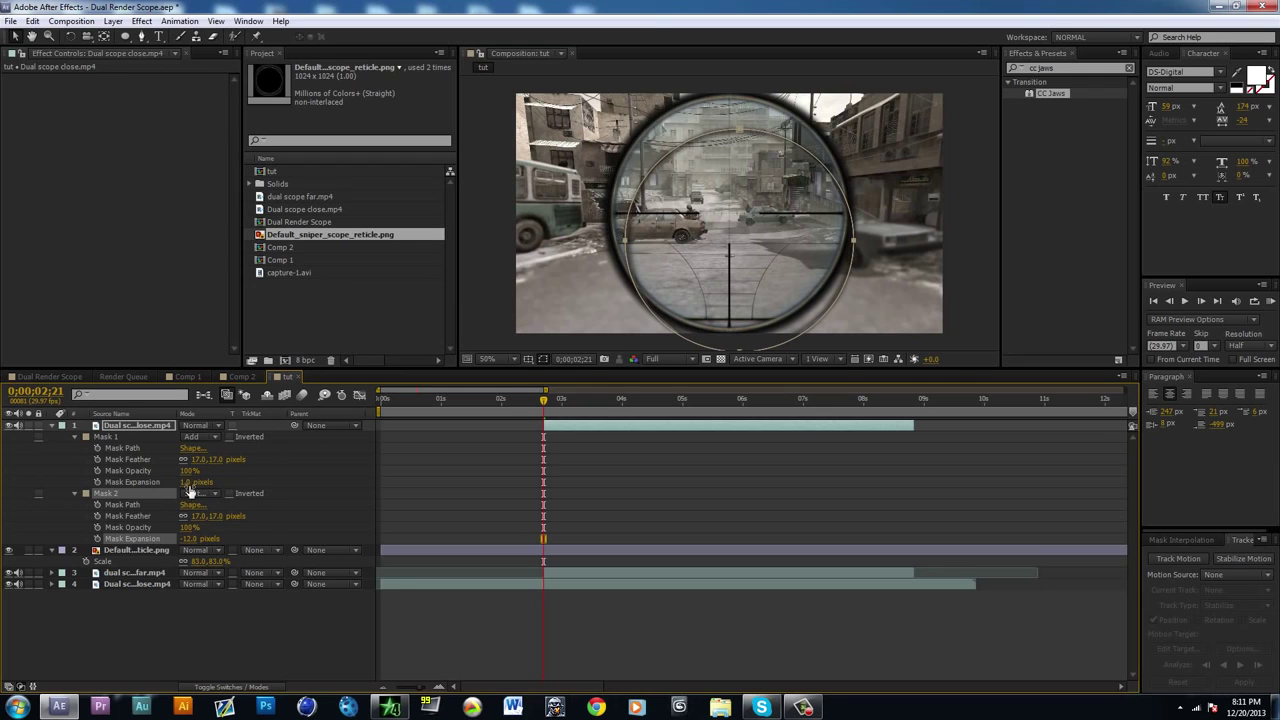
Step: Set the expansion of Mask 1 to 70 pixels and of Mask 2 to 3 pixels to isolate the scope ring
drag(194, 482, 240, 483)
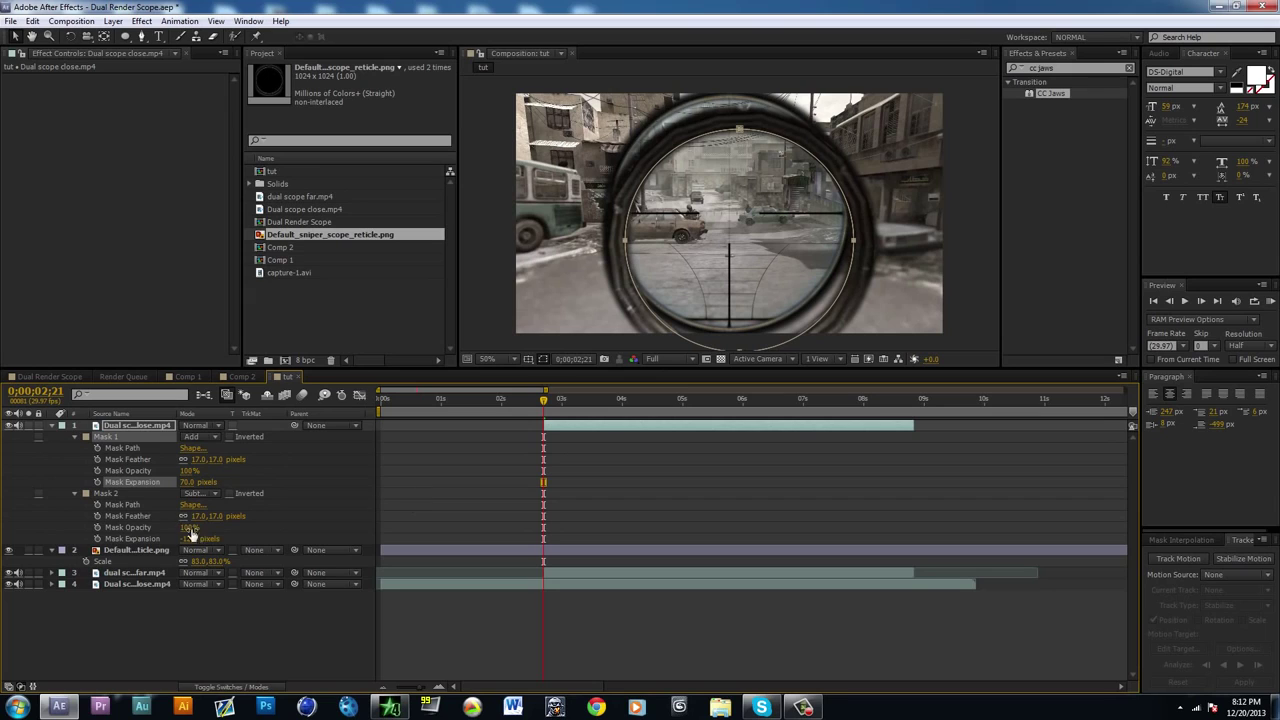
drag(188, 539, 194, 538)
click(384, 507)
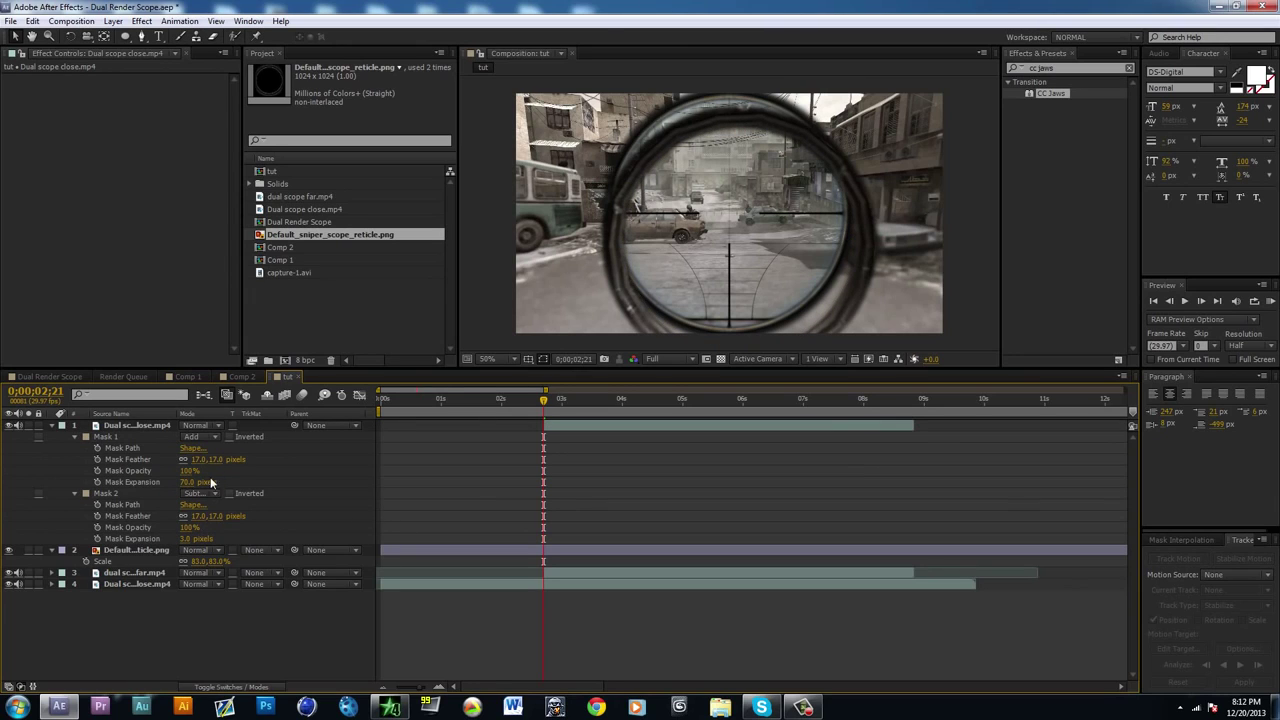
Step: Set the feather of both Mask 1 and Mask 2 to 15 pixels
drag(223, 462, 220, 463)
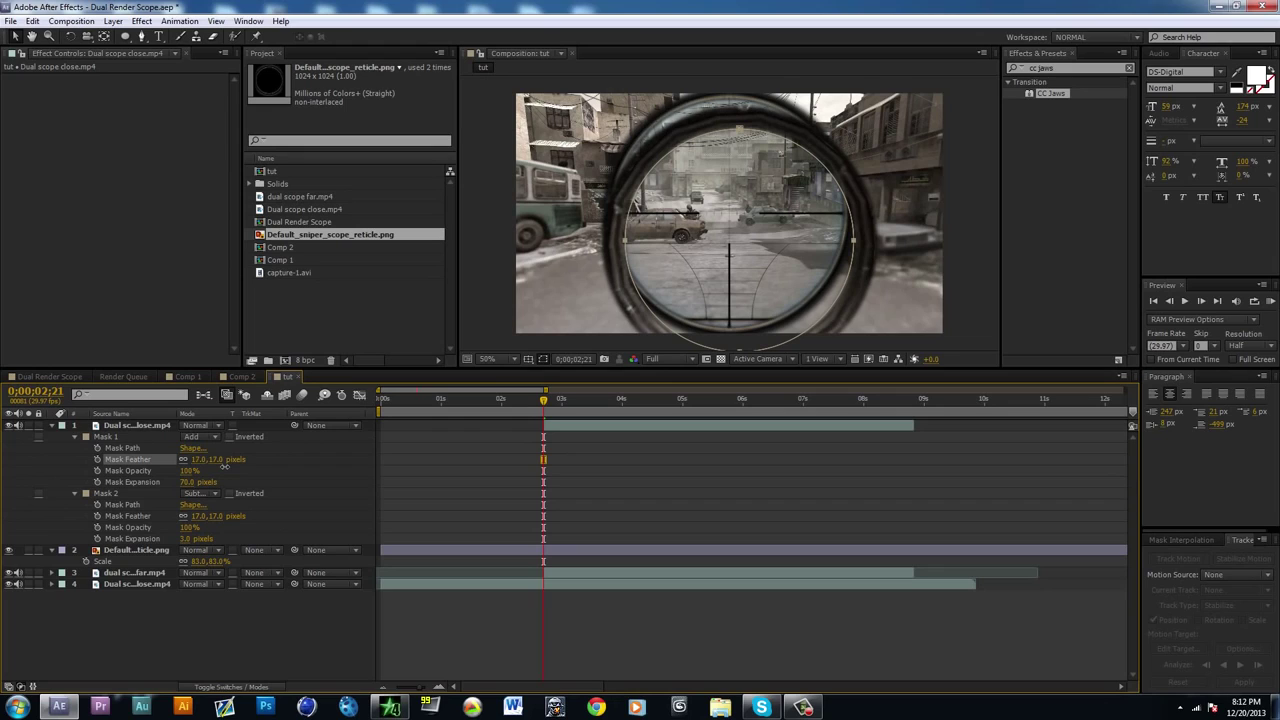
click(256, 492)
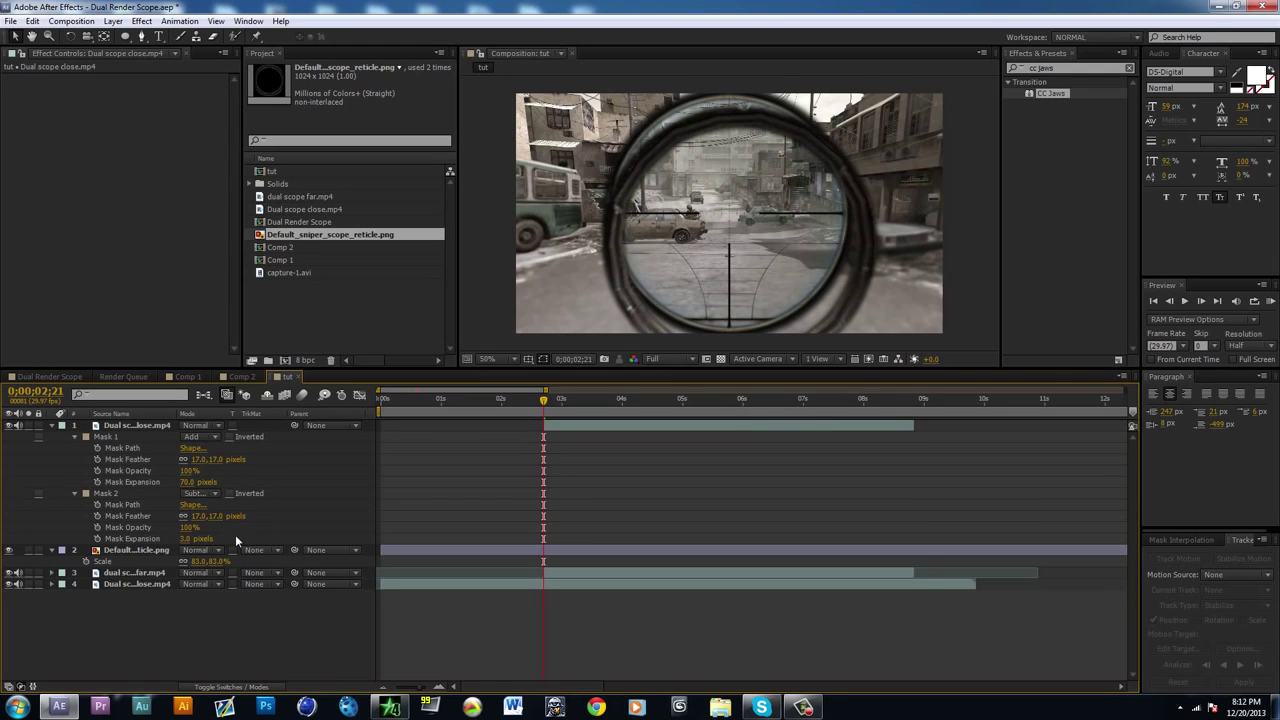
key(Return)
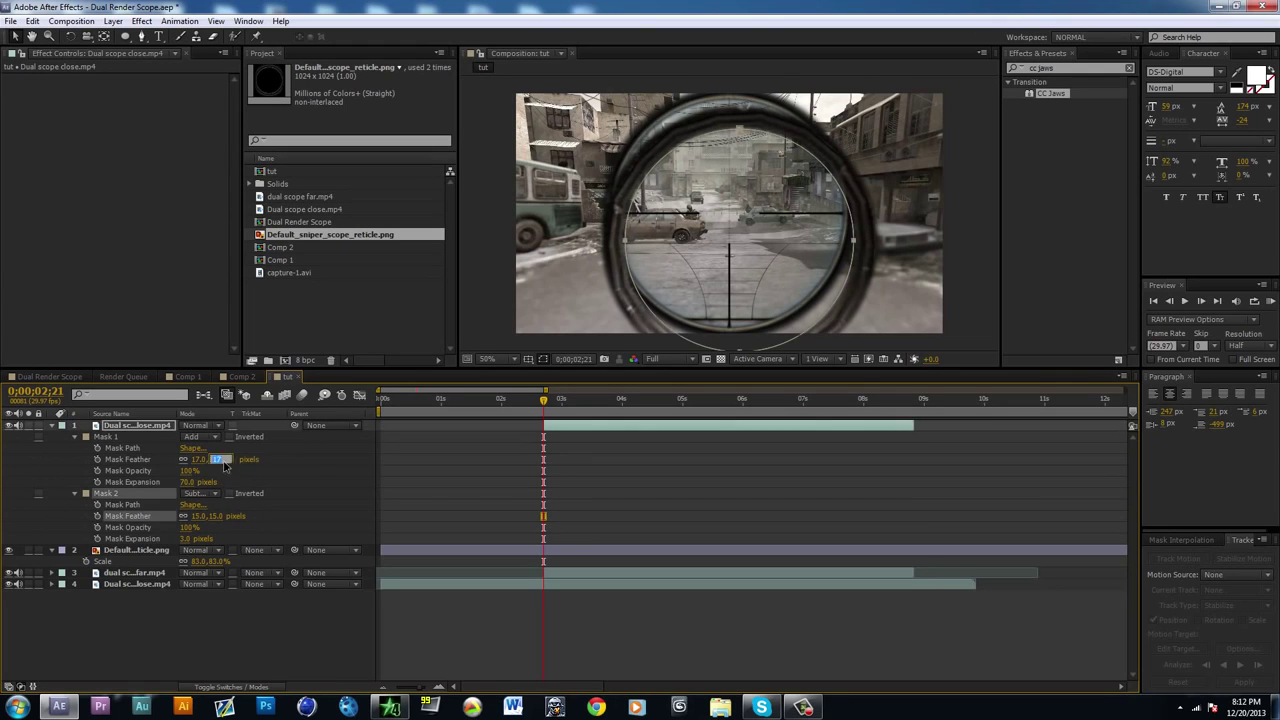
click(586, 523)
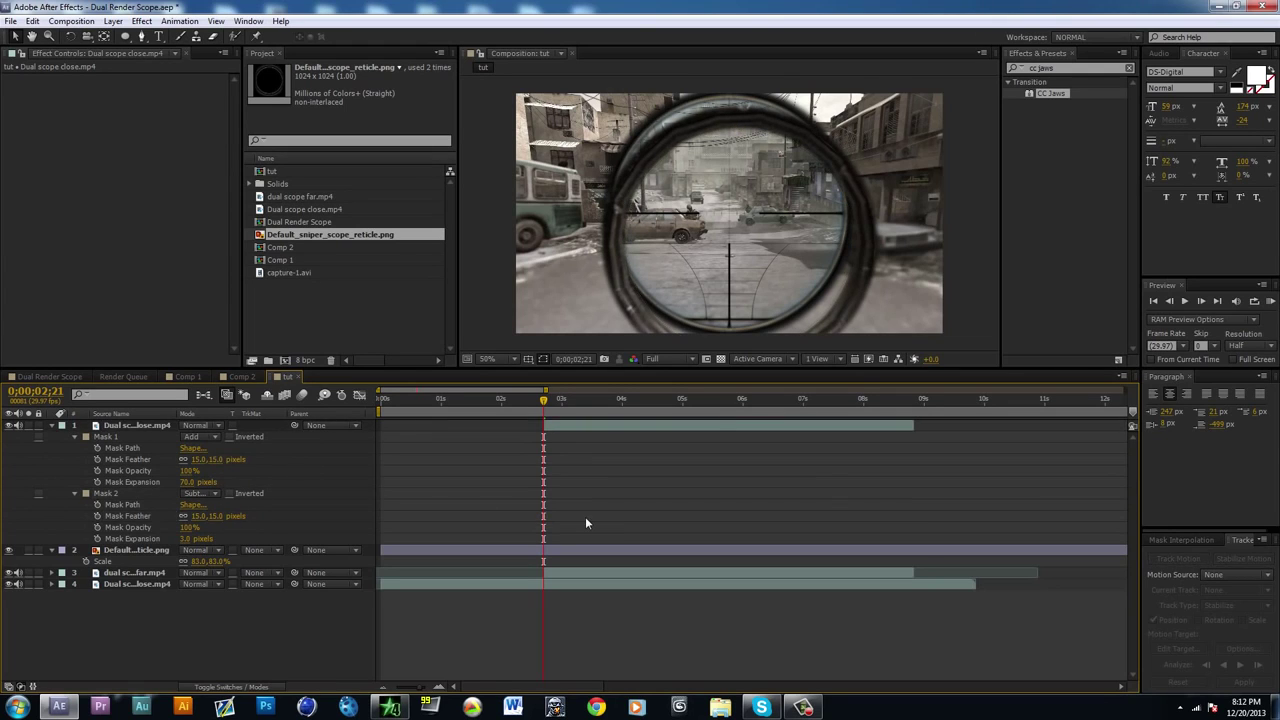
Step: Reposition the frozen scope layer so its ring is centred around the reticle, and scale it to 110%
click(644, 429)
drag(760, 253, 763, 243)
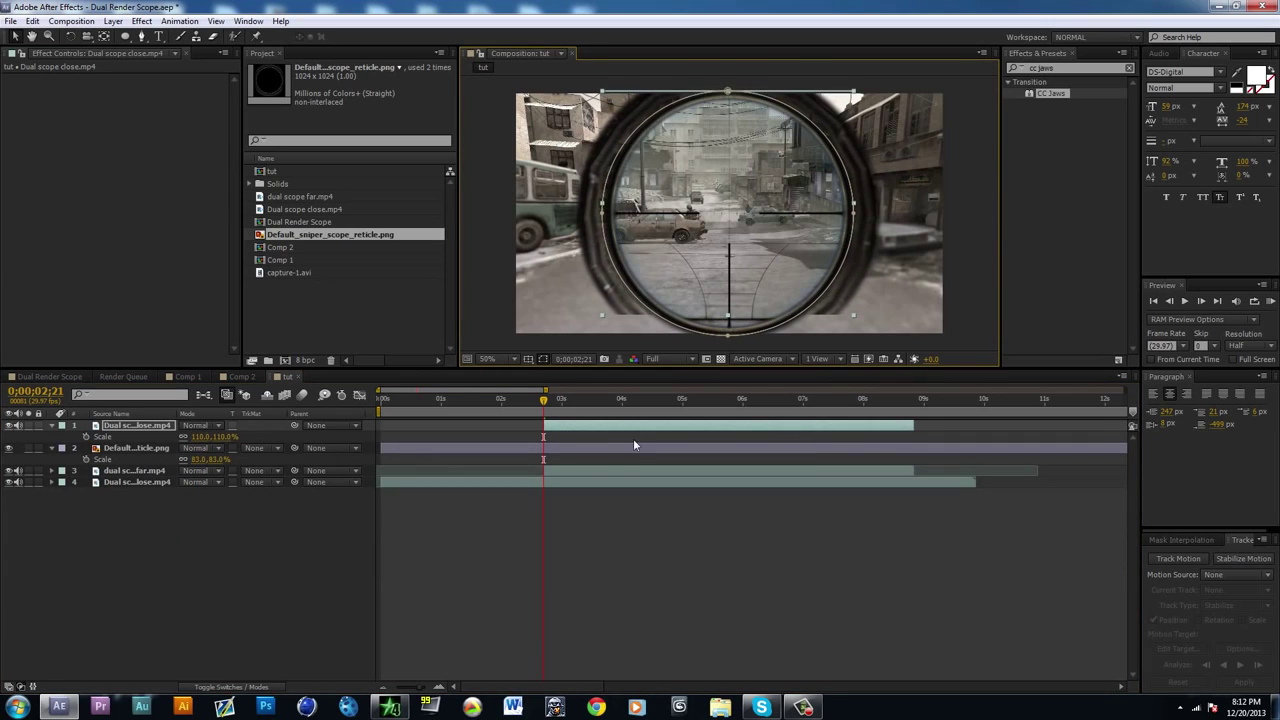
Step: Move the frozen scope layer below the reticle layer and set its scale to 105%
drag(136, 425, 140, 466)
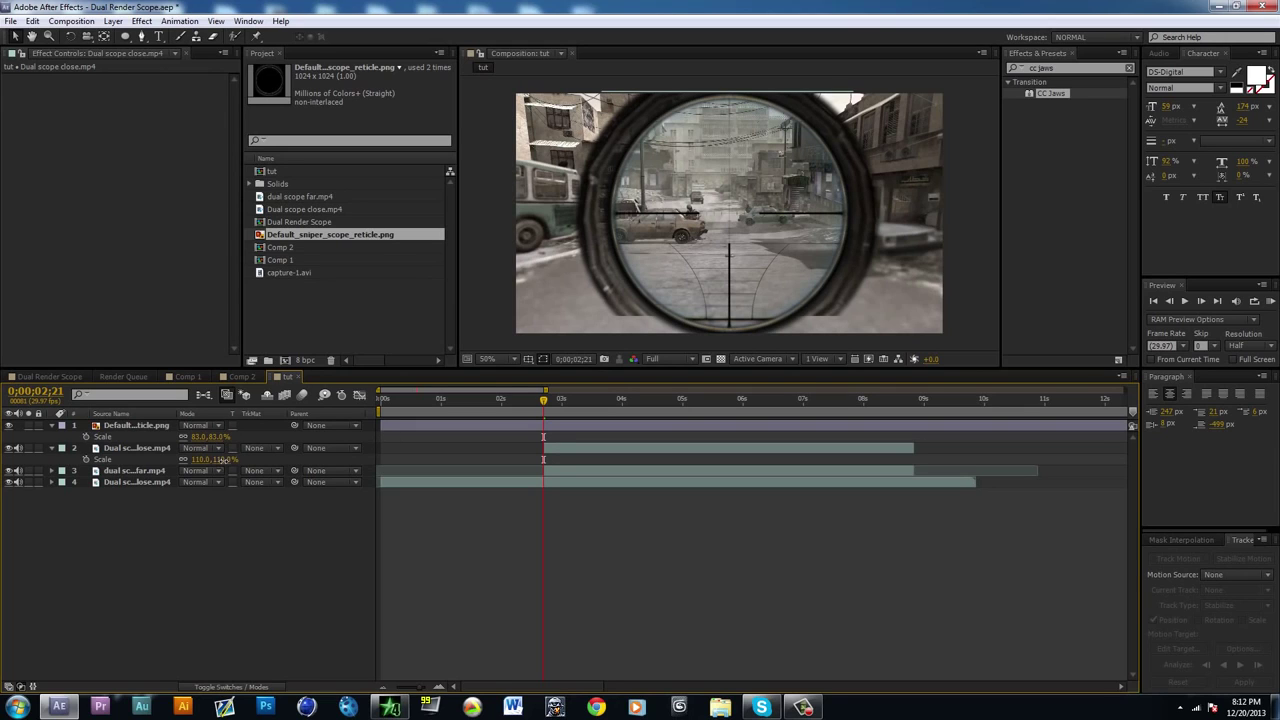
drag(221, 459, 209, 459)
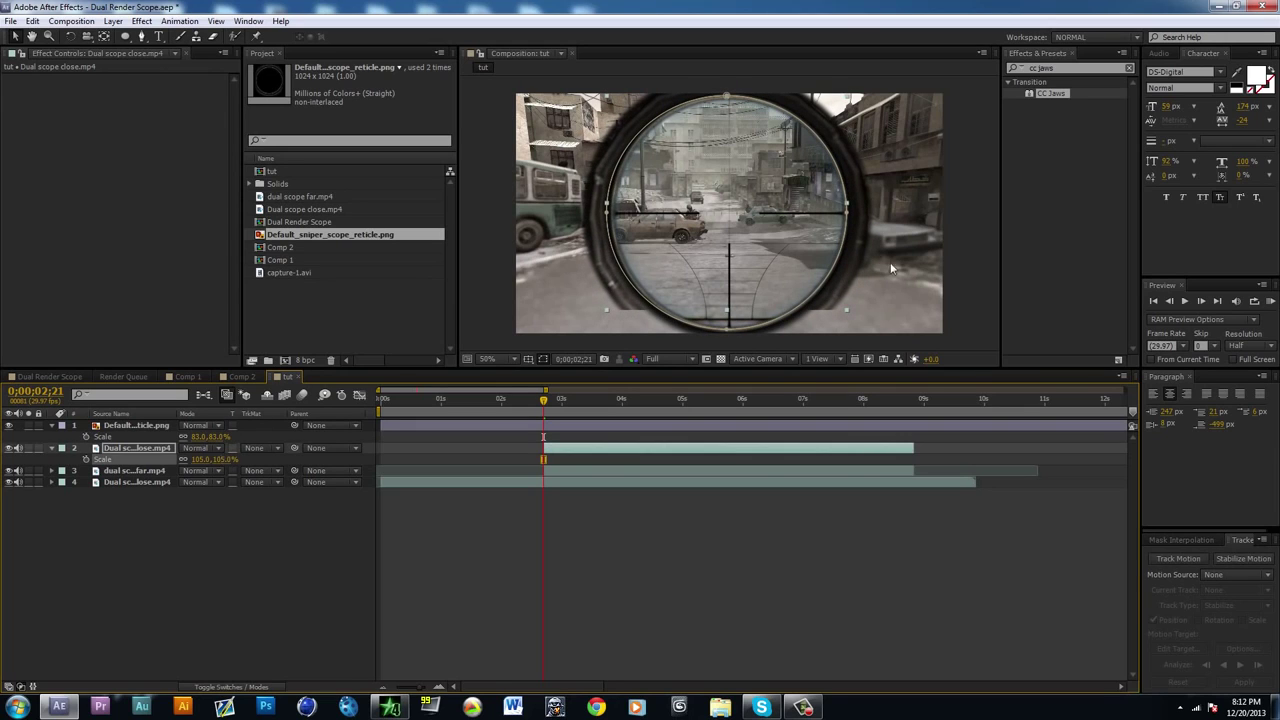
click(806, 576)
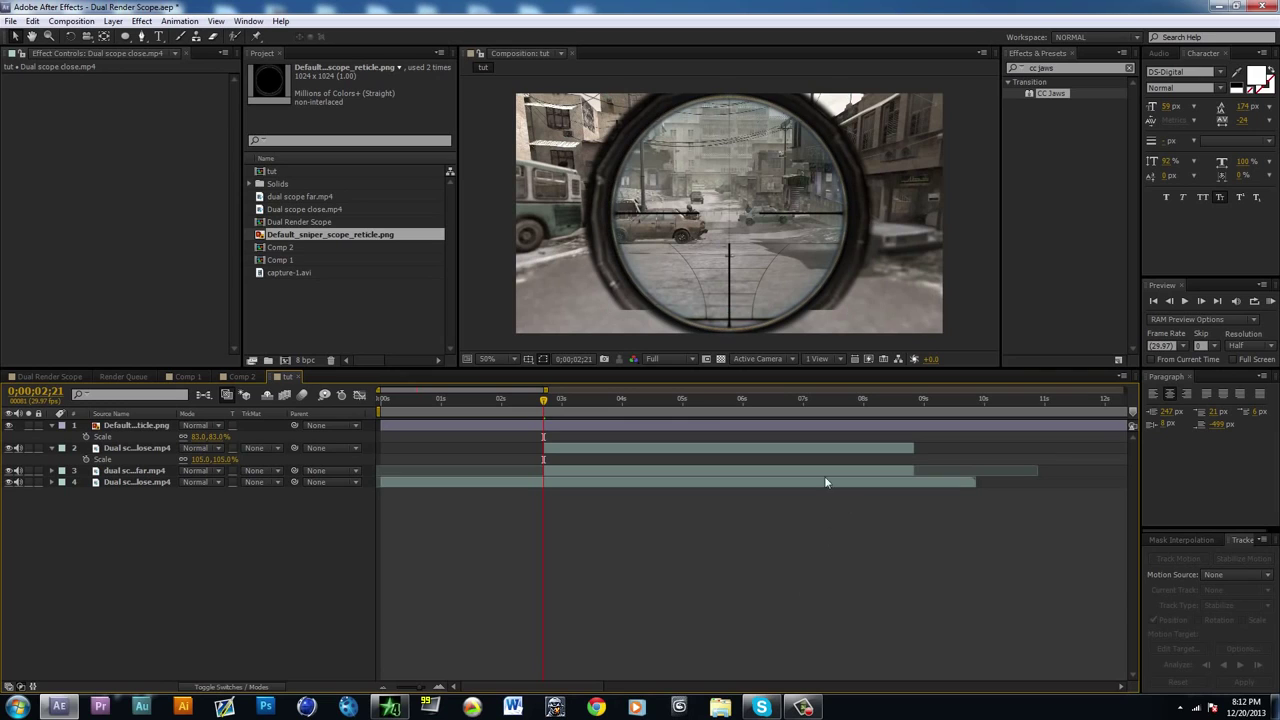
Step: Rename the frozen scope layer as Scope Outline
right_click(122, 455)
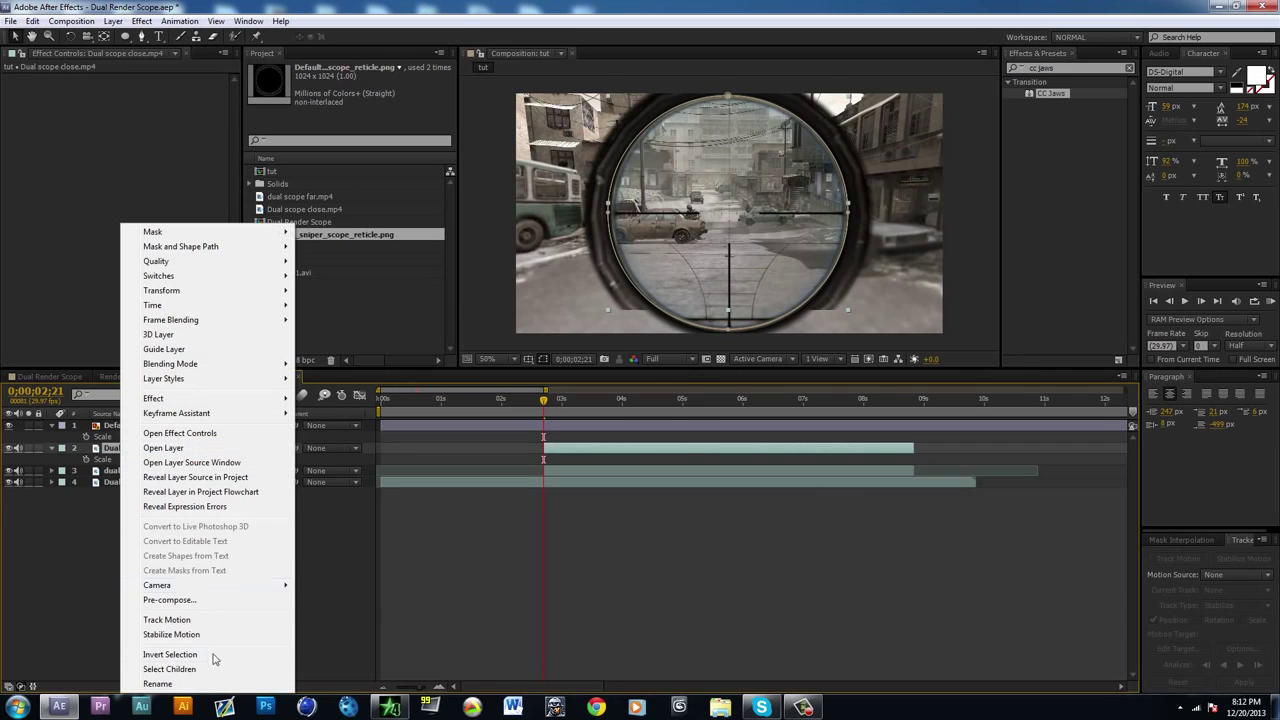
click(214, 684)
text(Scope Outline)
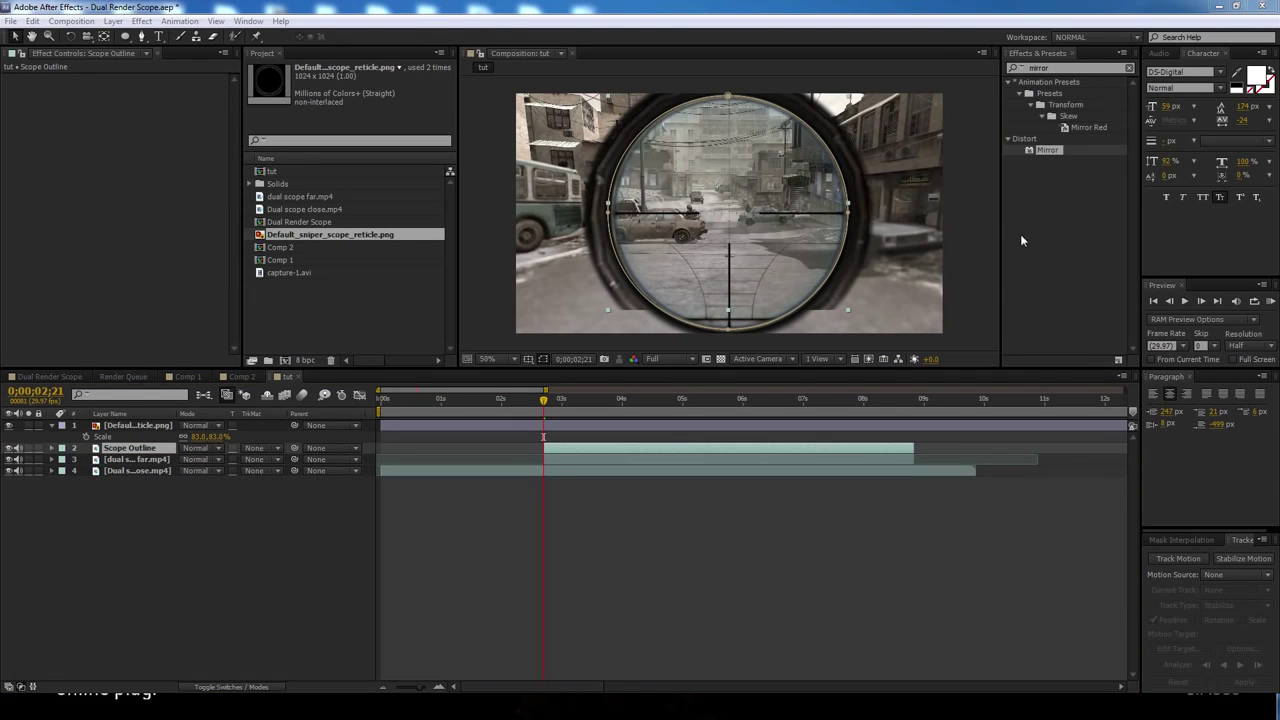
Step: Pre-compose the Scope Outline layer as Scope Outline Comp 1, moving all attributes into the new composition
click(898, 497)
right_click(907, 453)
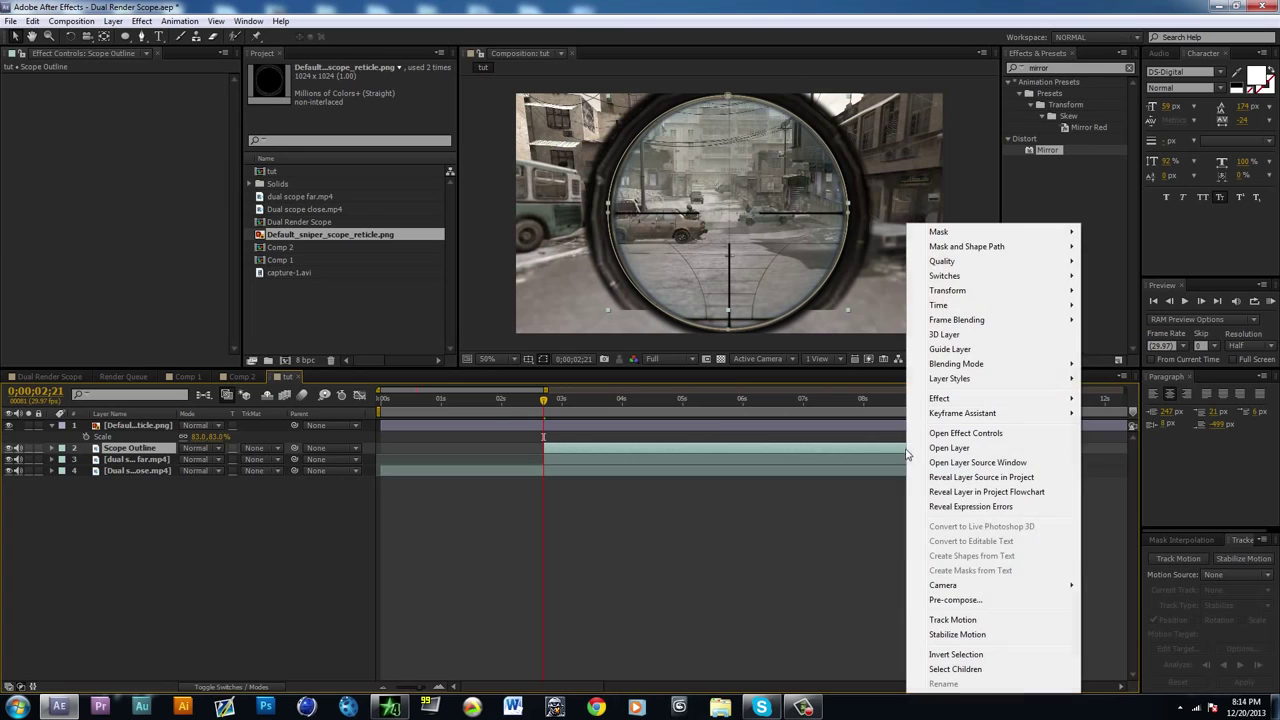
click(965, 600)
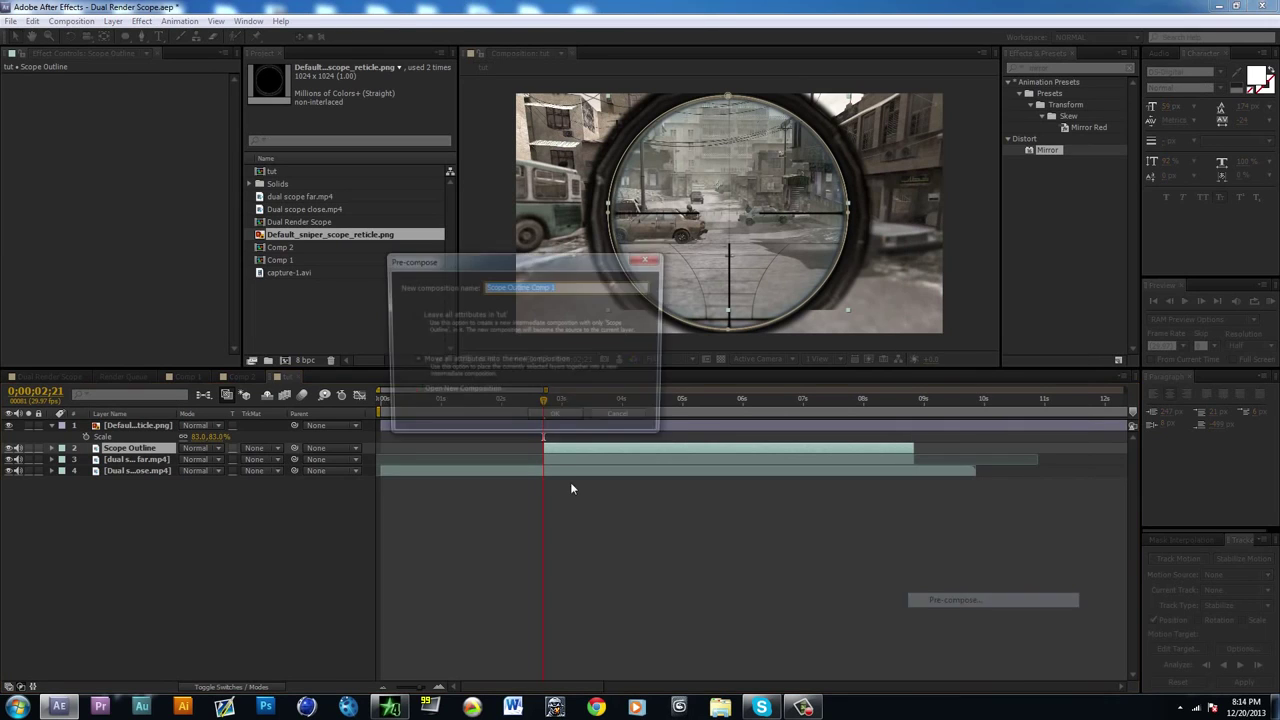
click(556, 421)
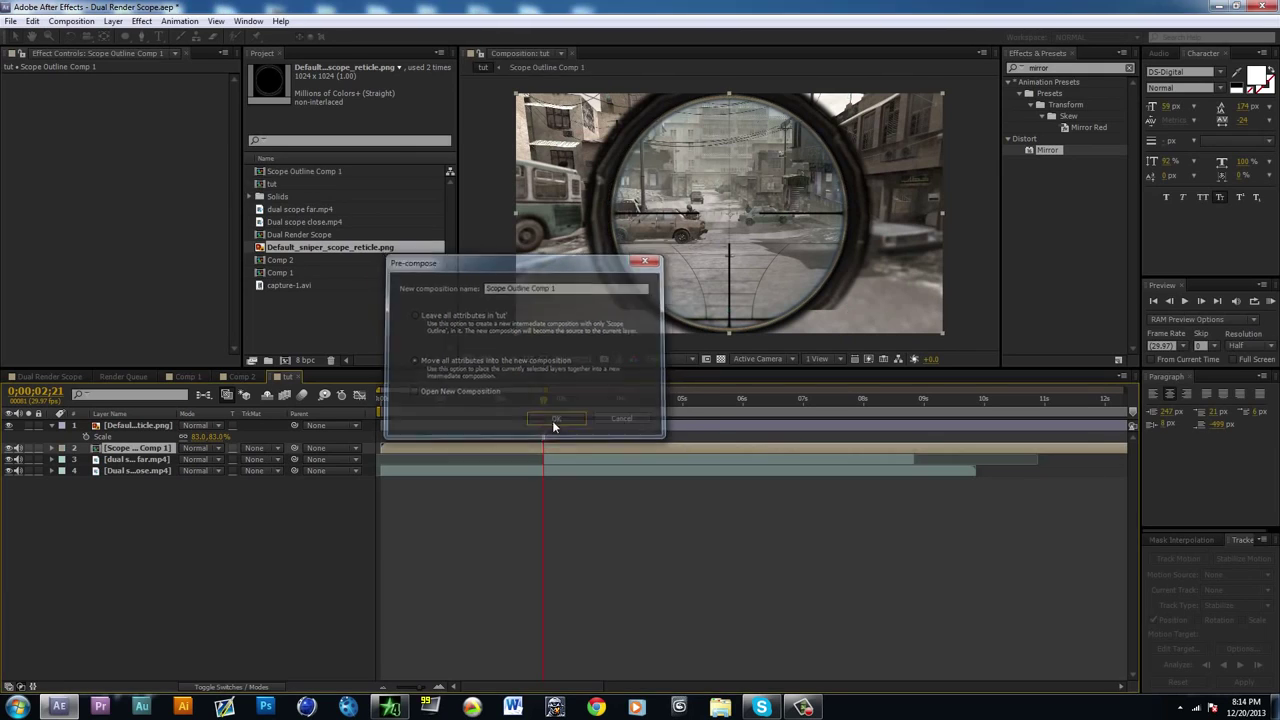
Step: Trim the Scope Outline Comp 1 layer to start at 0;00;02;21 and end at 0;00;08;24
key(alt+bracketleft)
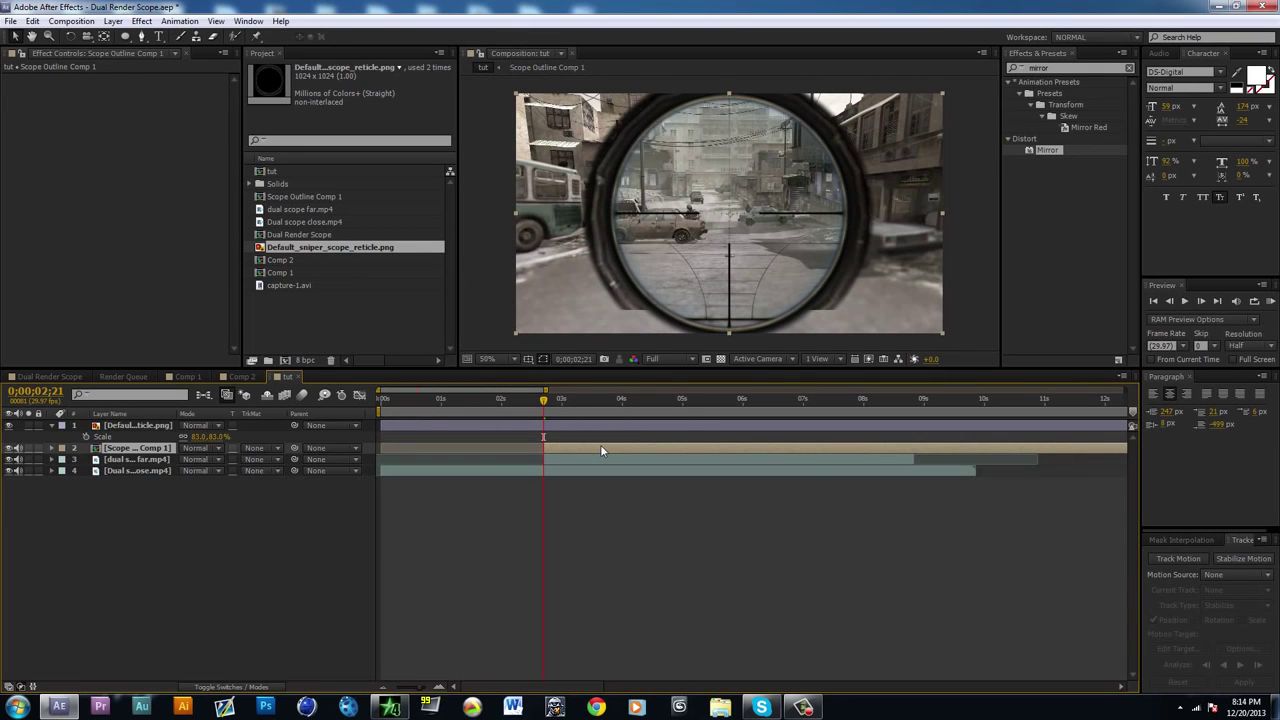
click(912, 404)
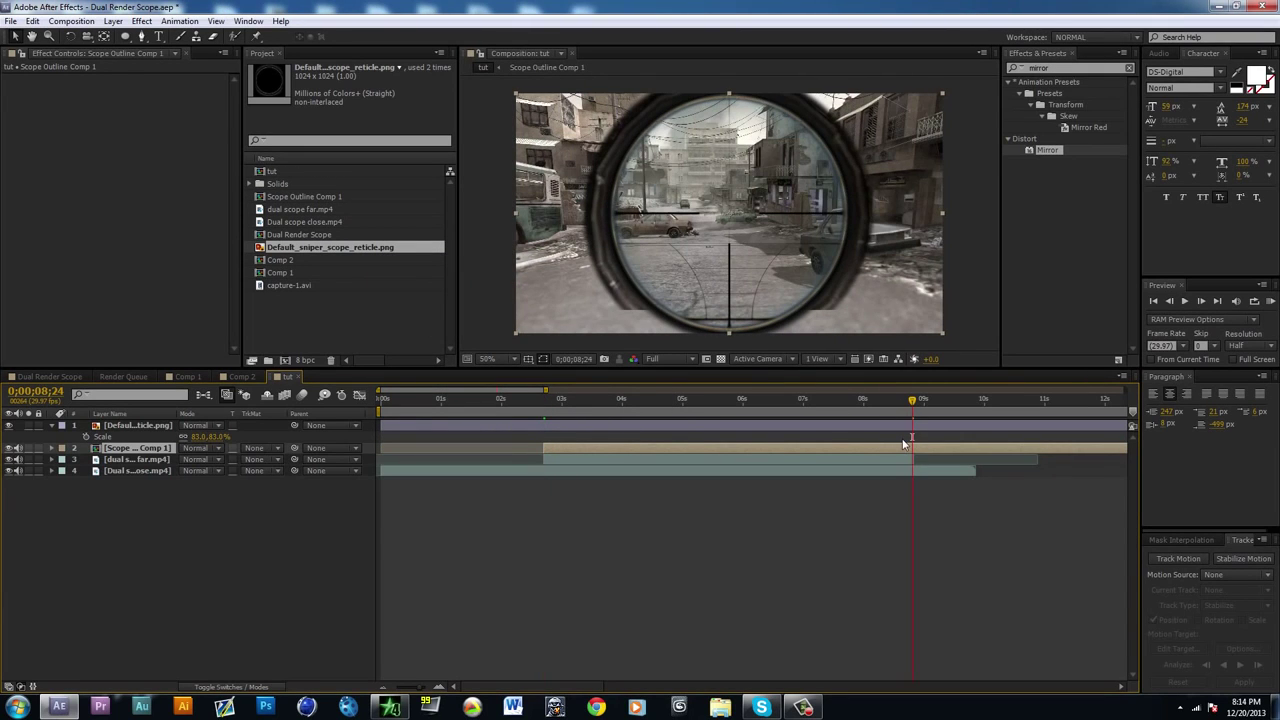
key(alt+bracketright)
Step: Apply the Mirror effect to the Scope Outline Comp 1 layer and set its Reflection Angle to 90°
click(801, 400)
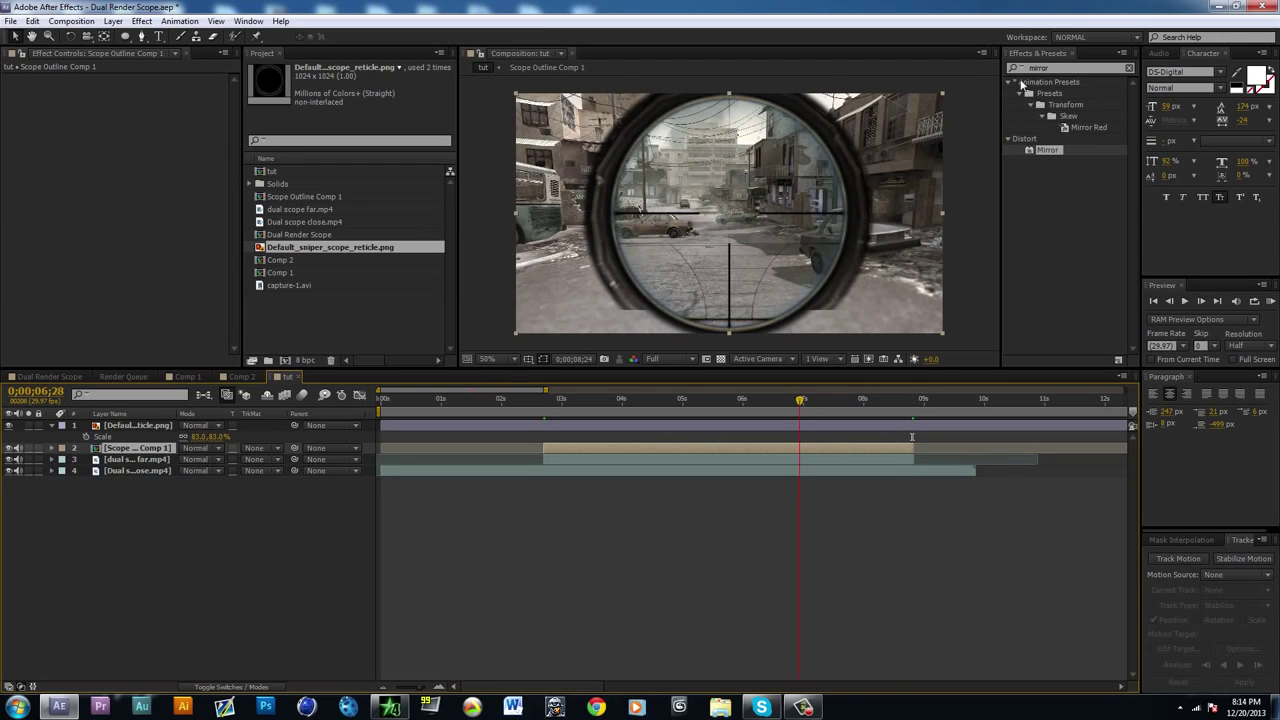
click(1047, 151)
double_click(1078, 155)
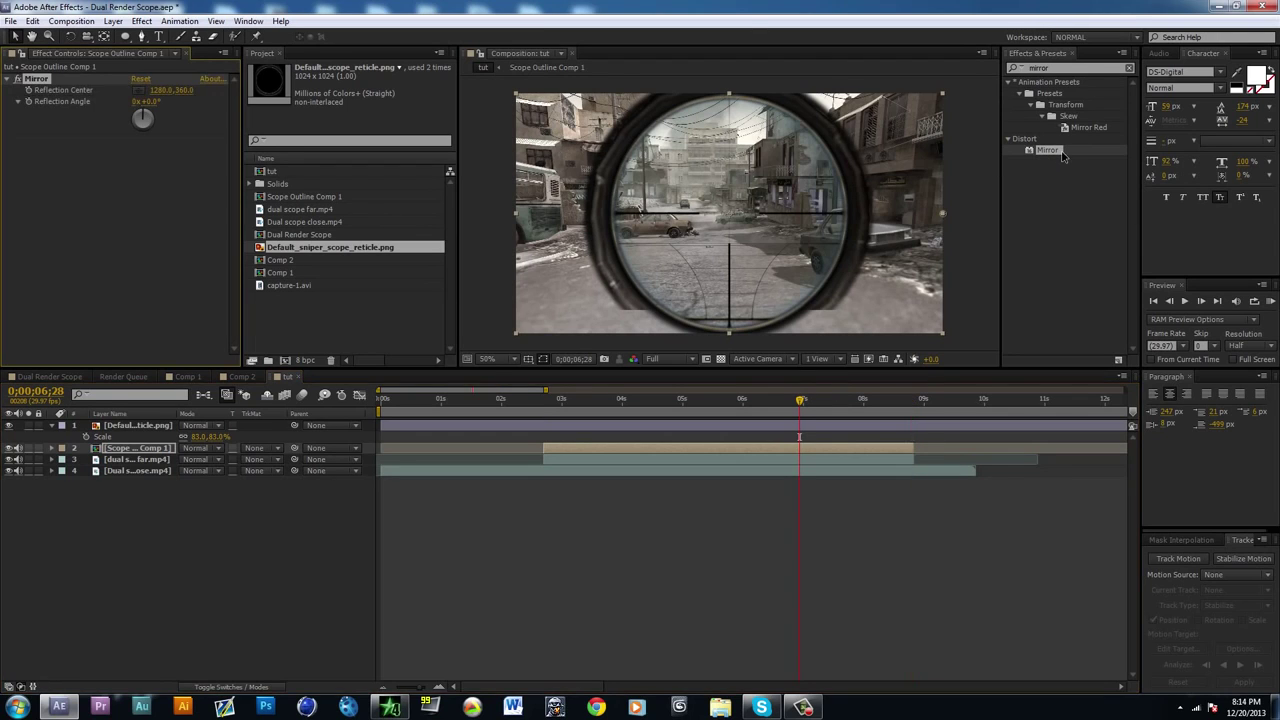
click(727, 400)
click(151, 103)
key(Return)
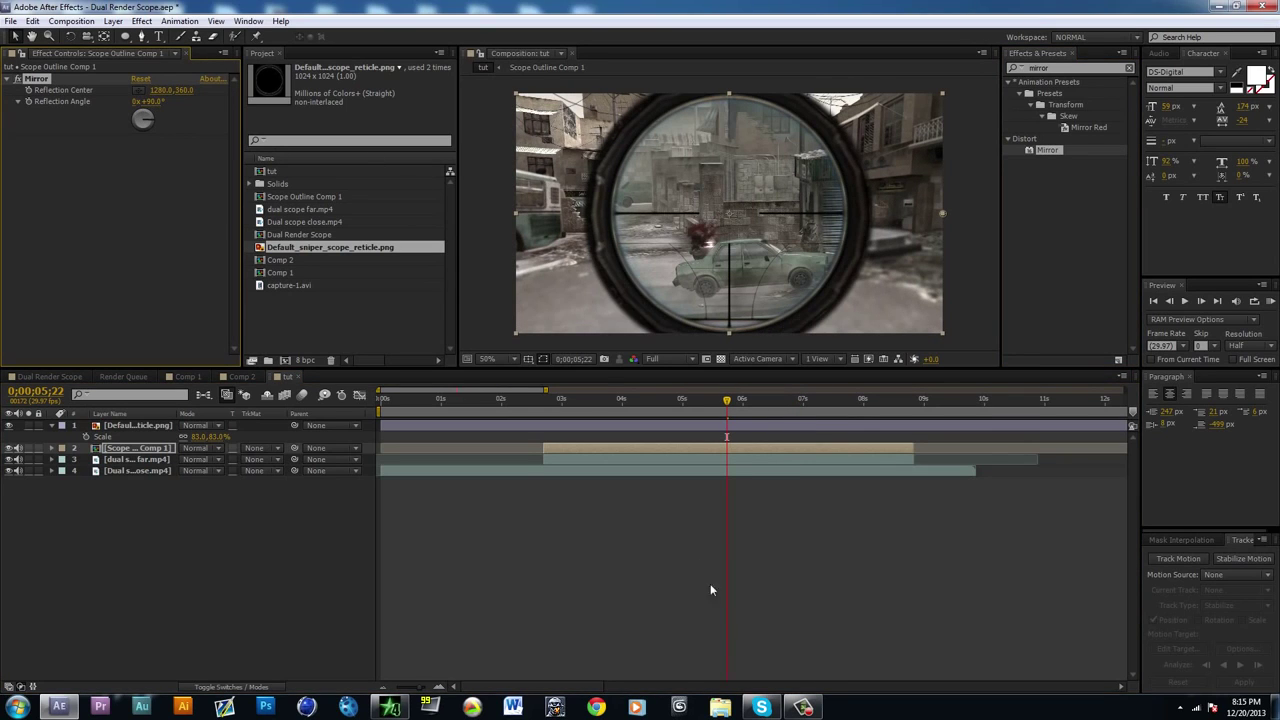
click(728, 639)
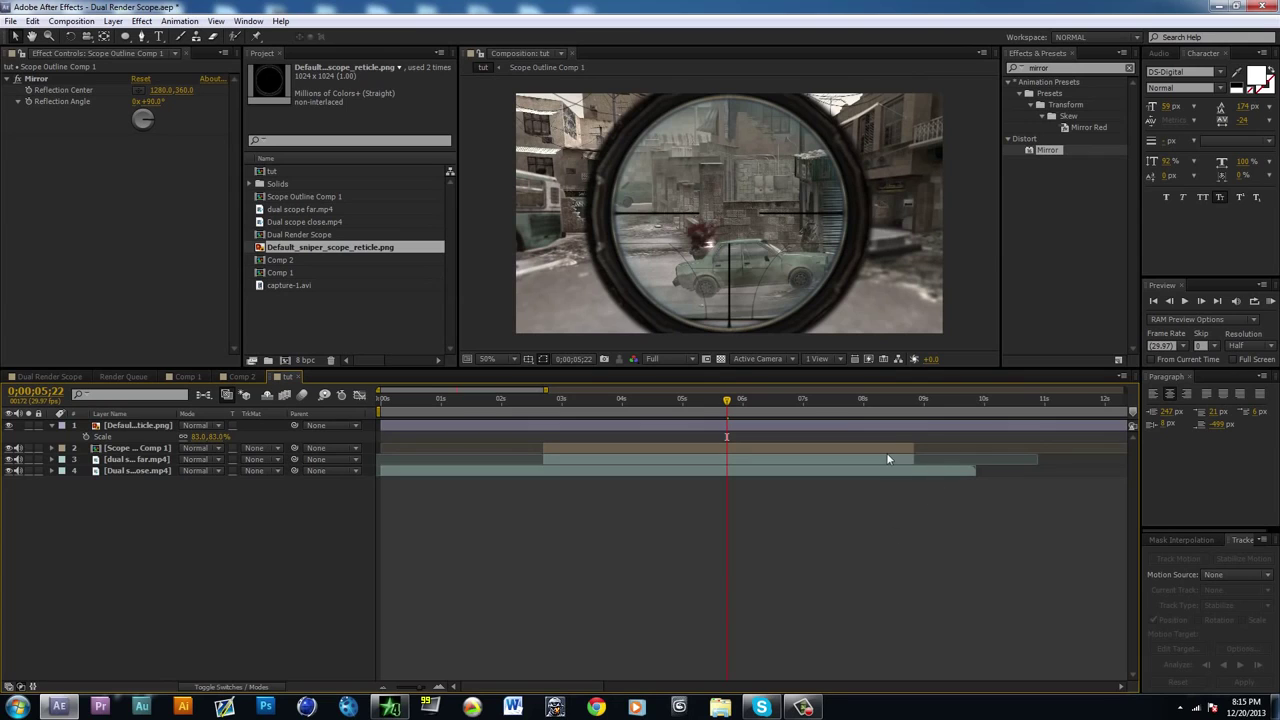
Step: Collapse the reticle layer's scale property and add an adjustment layer at the top of the layer stack
click(726, 426)
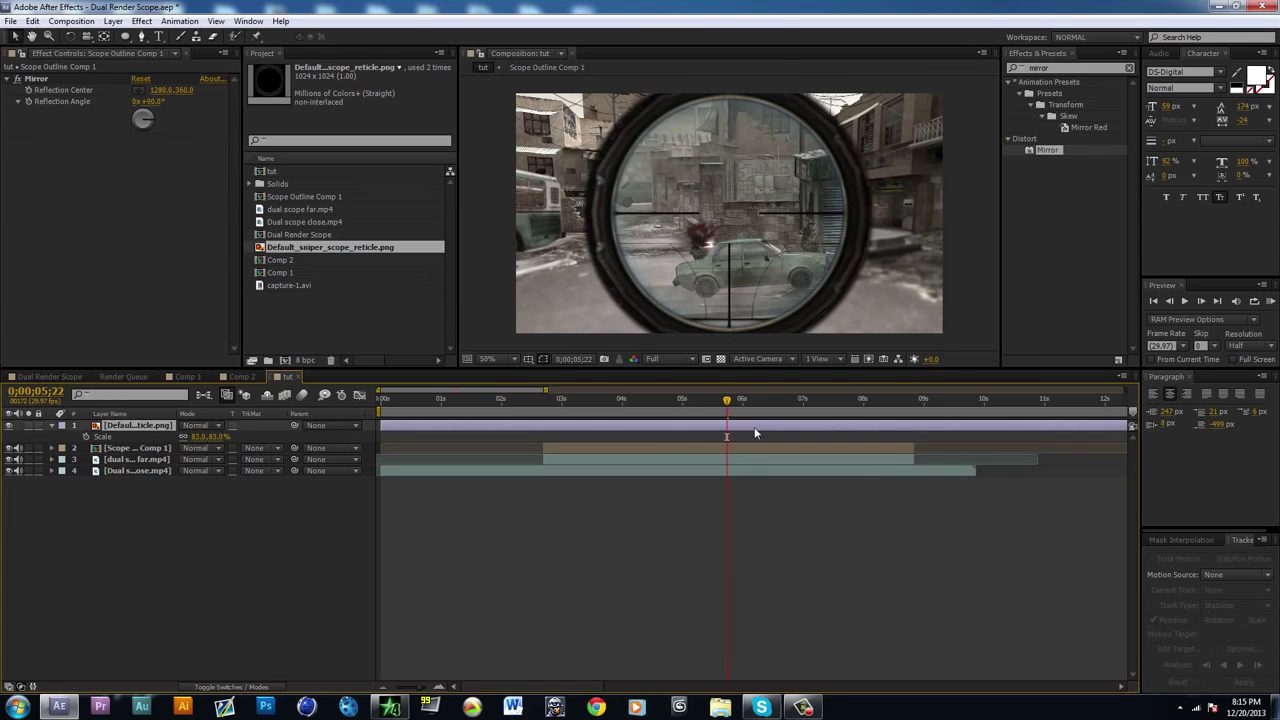
click(760, 538)
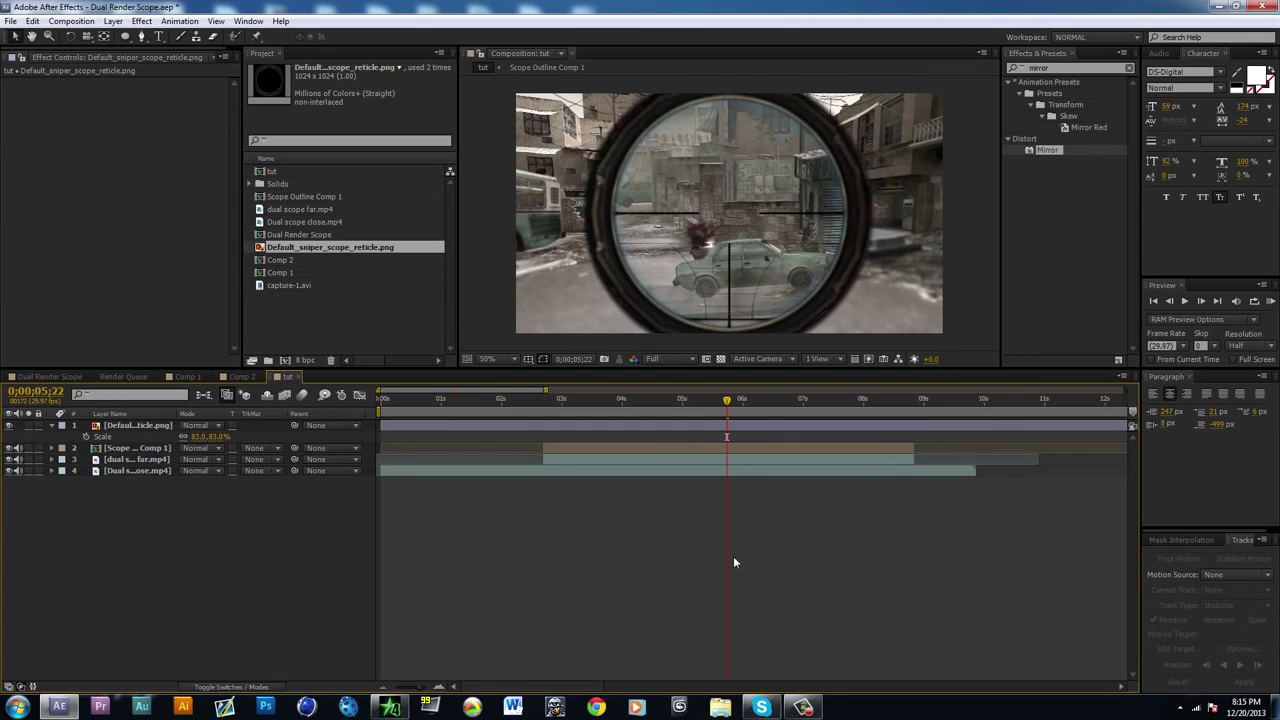
key(s)
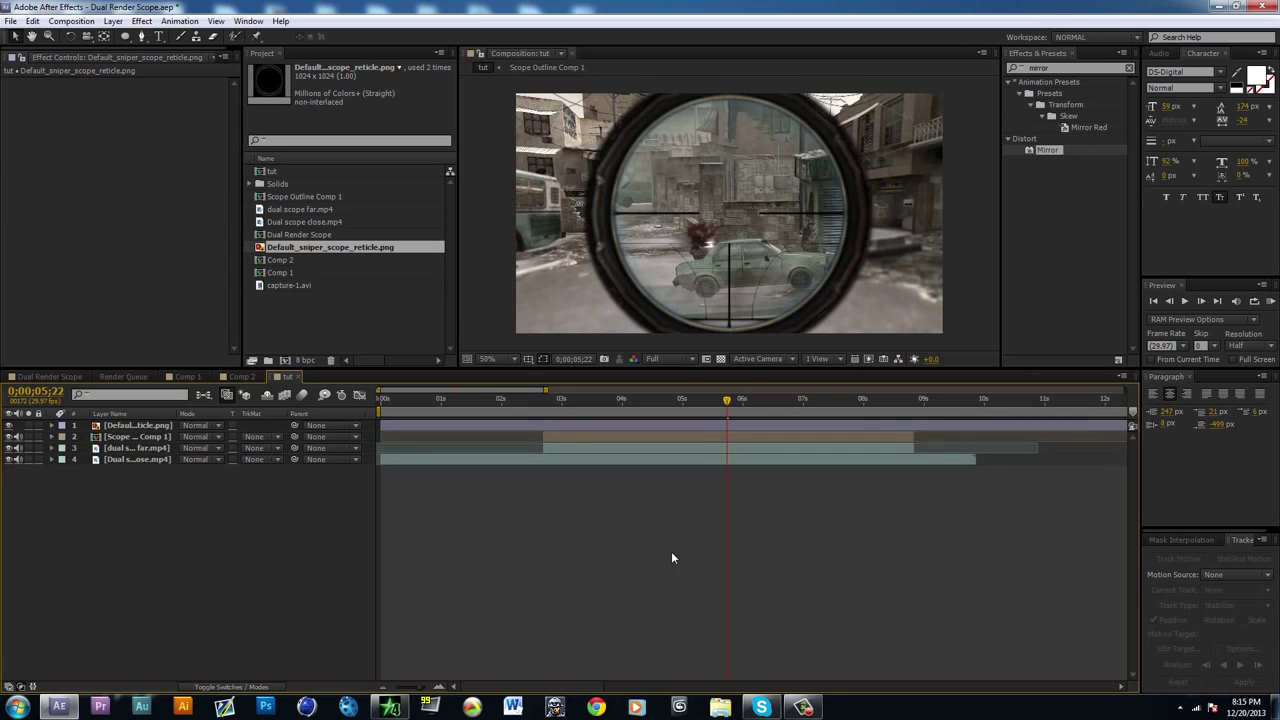
key(ctrl+alt+y)
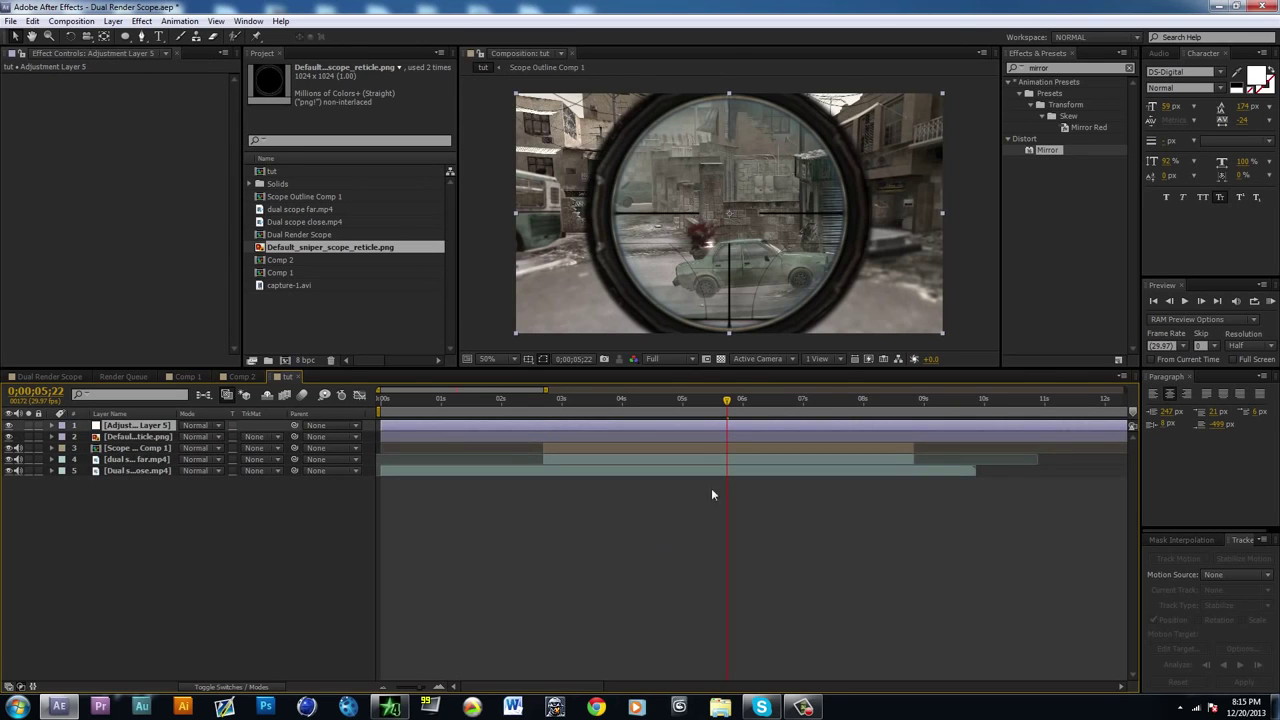
Step: Trim the adjustment layer to start at 0;00;02;21 and end at 0;00;08;24
click(559, 413)
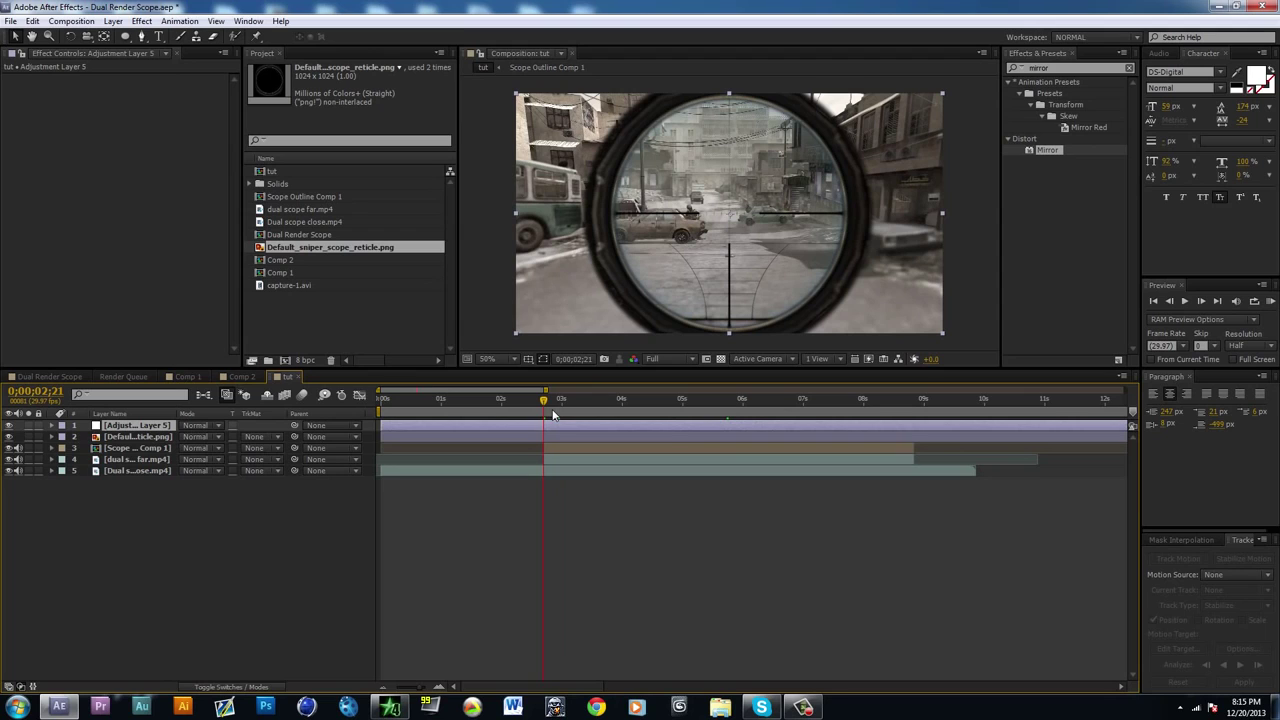
key(alt+bracketleft)
click(914, 408)
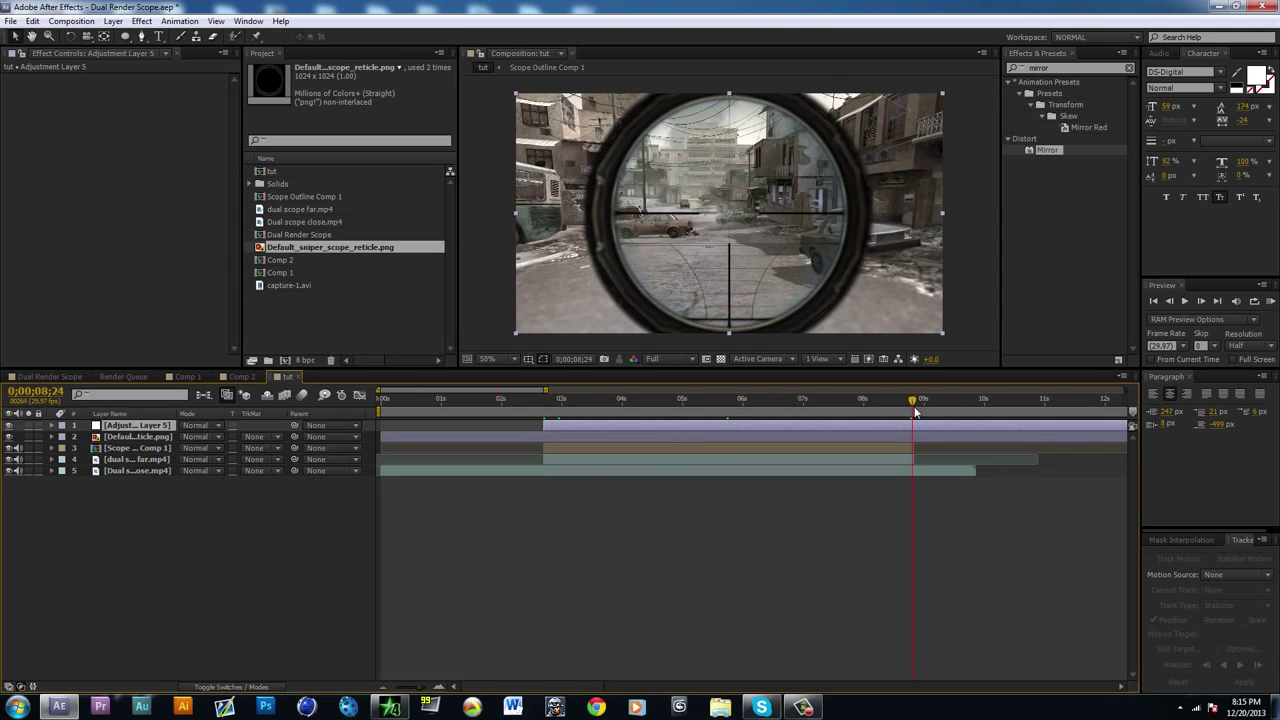
key(alt+bracketright)
Step: Trim the sniper scope reticle layer to start at 0;00;02;21 and end at 0;00;08;24
click(910, 443)
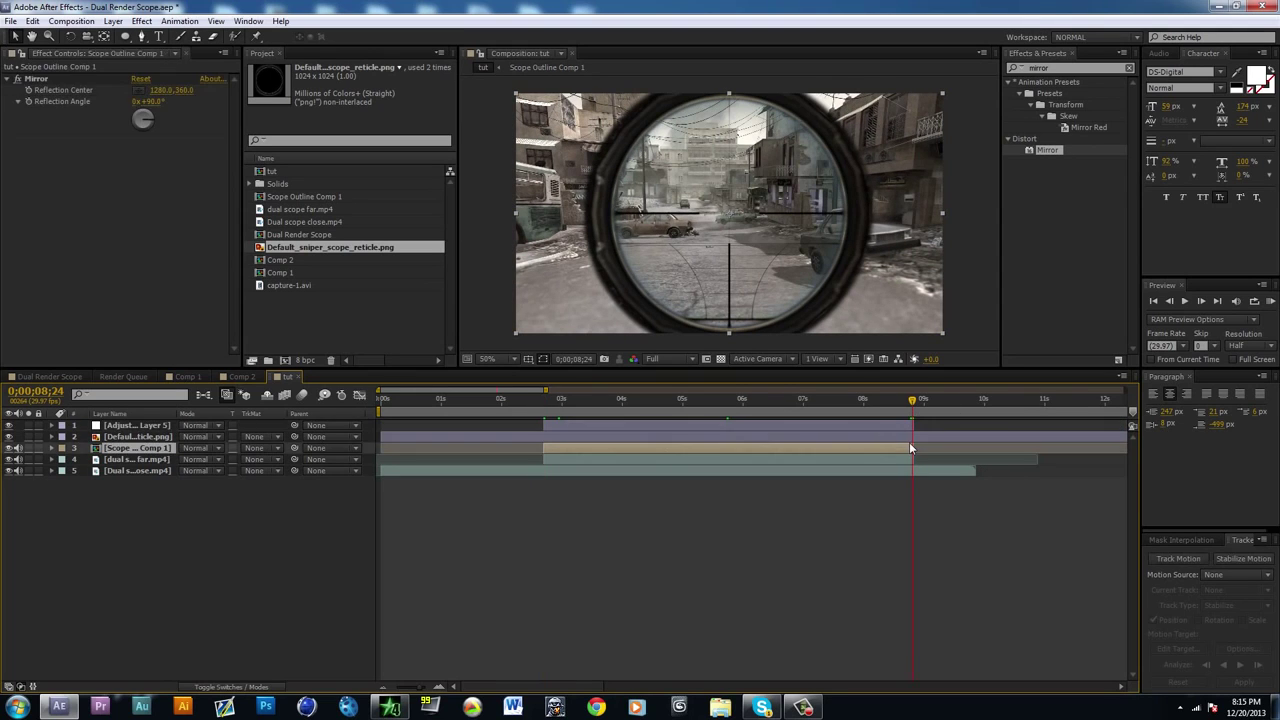
click(913, 438)
key(alt+bracketright)
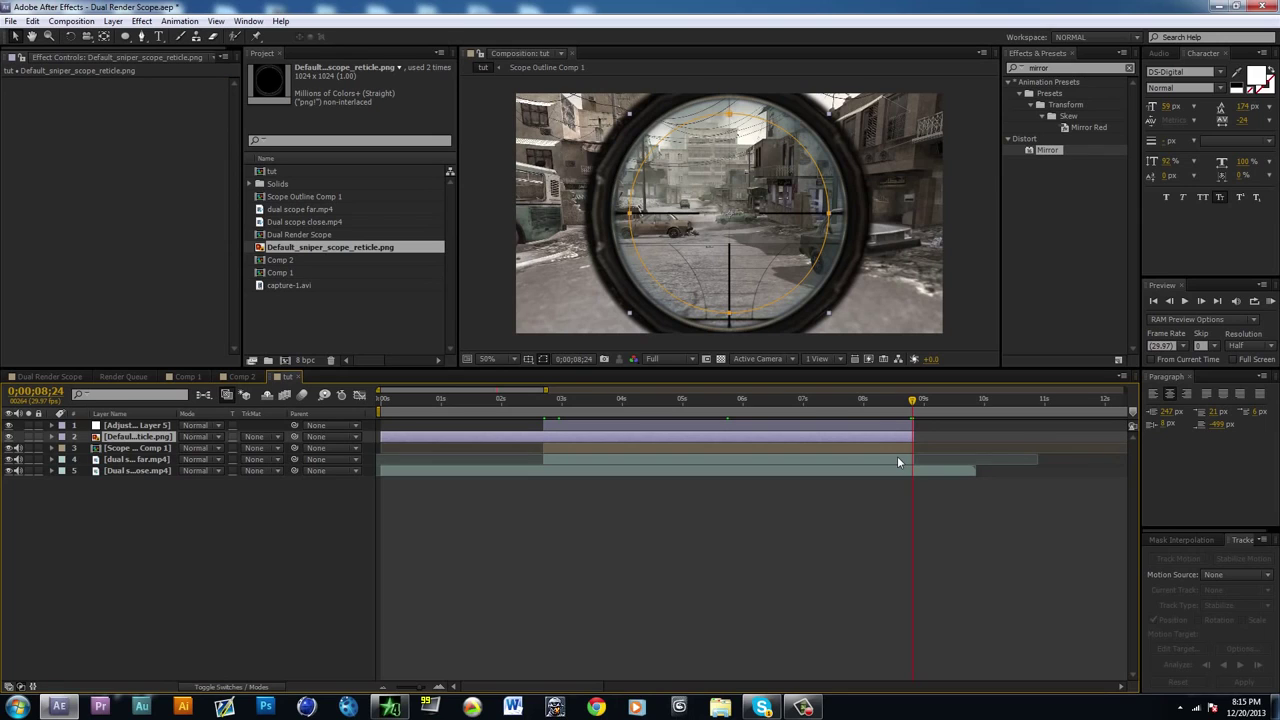
click(543, 405)
key(alt+bracketleft)
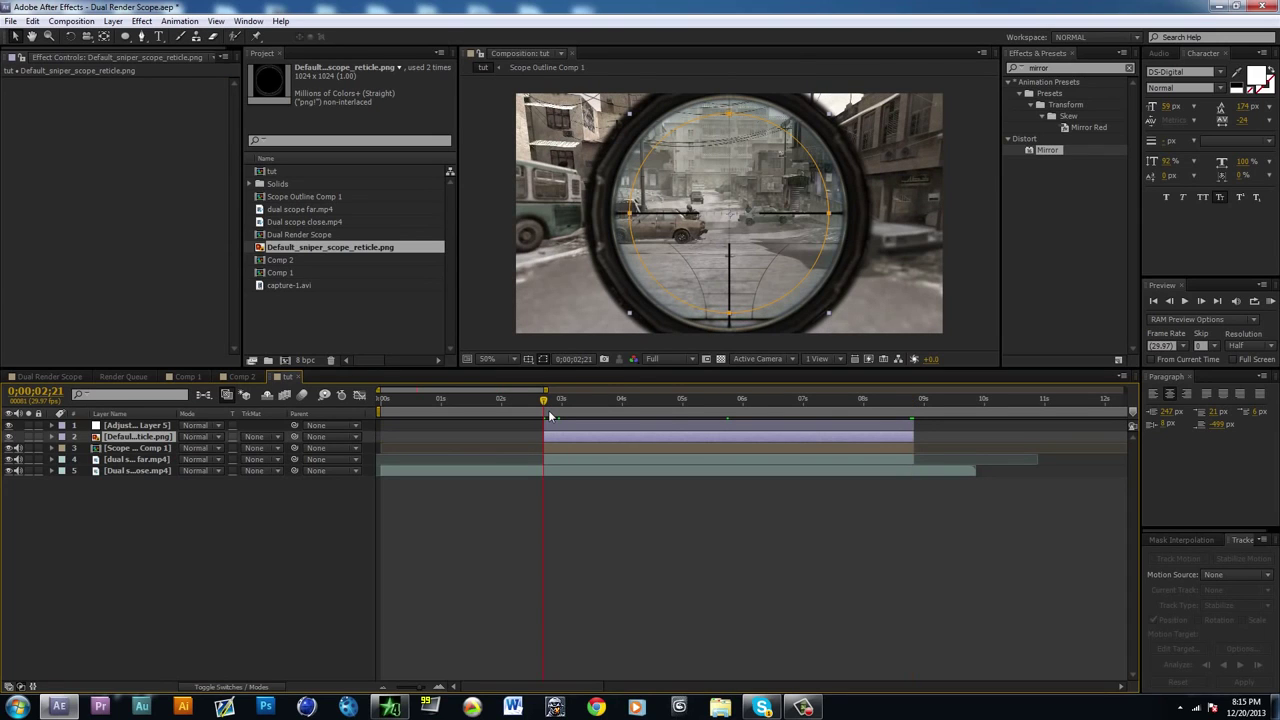
click(623, 591)
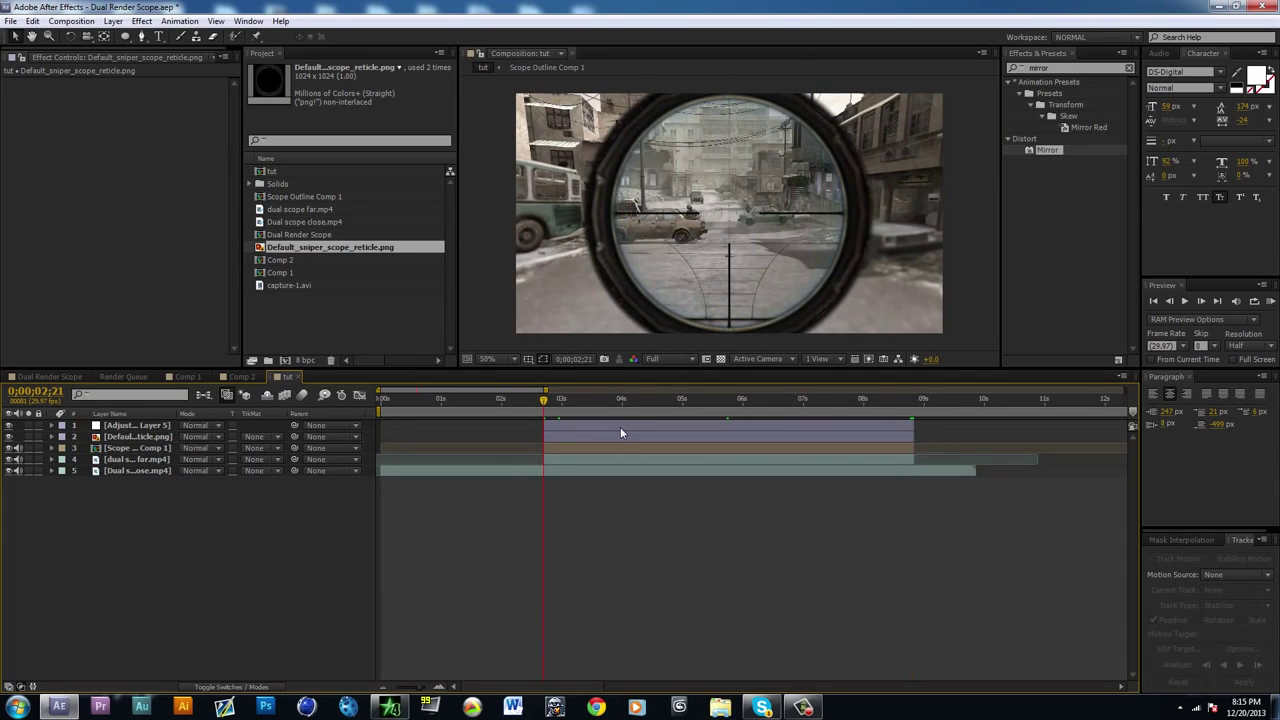
Step: Apply the Magic Bullet Looks effect to the adjustment layer and open its look editor
click(620, 428)
drag(1064, 69, 592, 39)
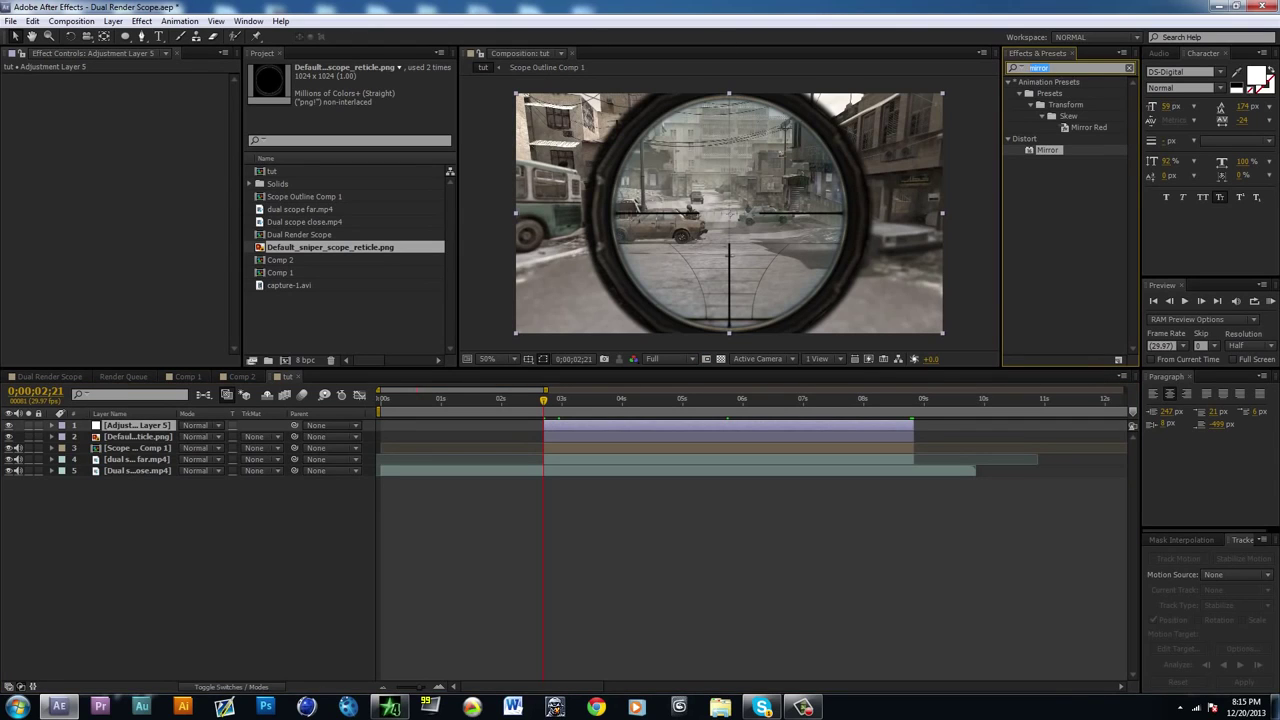
text(looks)
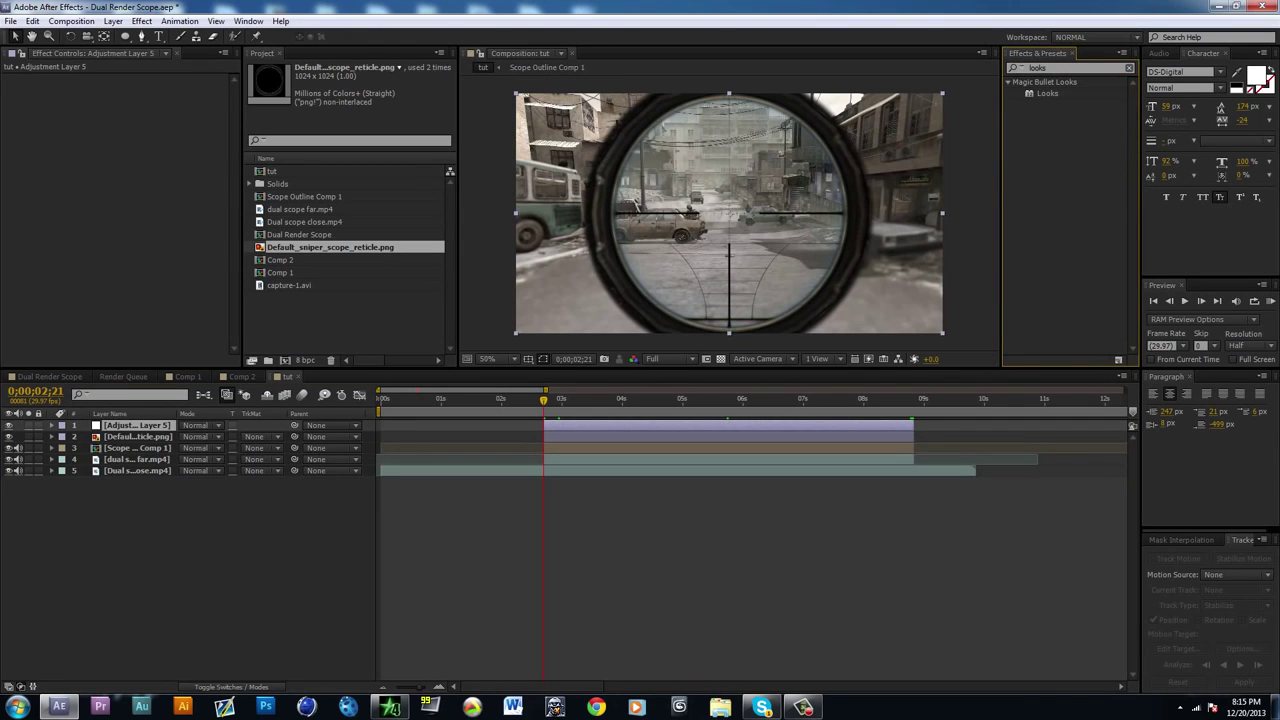
drag(1044, 93, 2, 196)
click(48, 111)
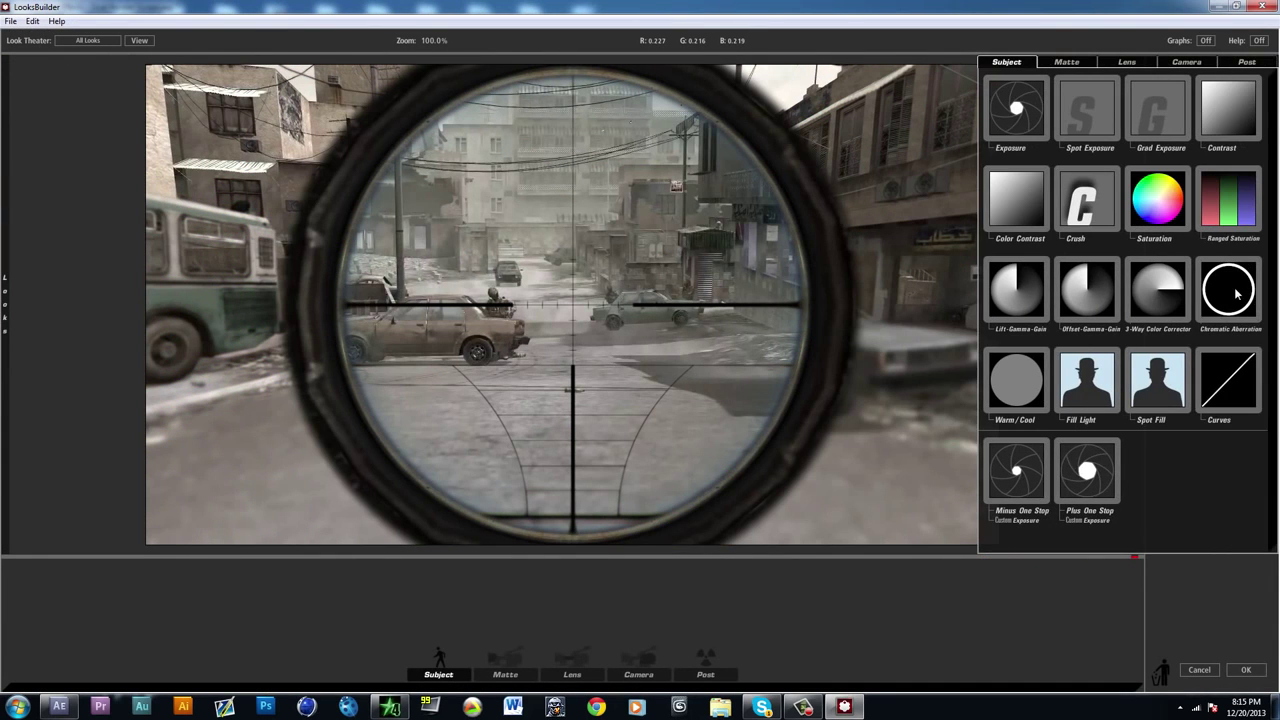
Step: Add Chromatic Aberration to the look with Red/Cyan +6.860, Green/Magenta -5.140 and Blue/Yellow -1.340, and accept the look
double_click(1236, 294)
drag(1237, 557, 1045, 587)
drag(1238, 567, 905, 578)
drag(1238, 578, 1277, 578)
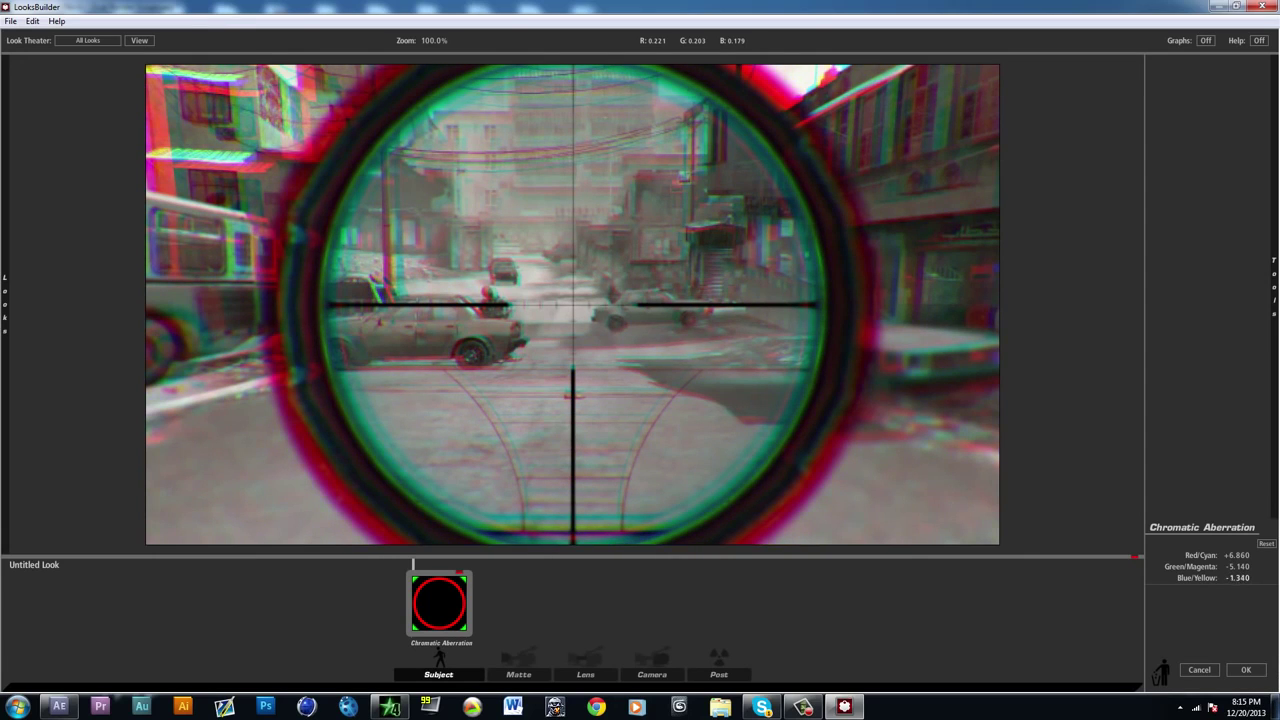
click(1246, 669)
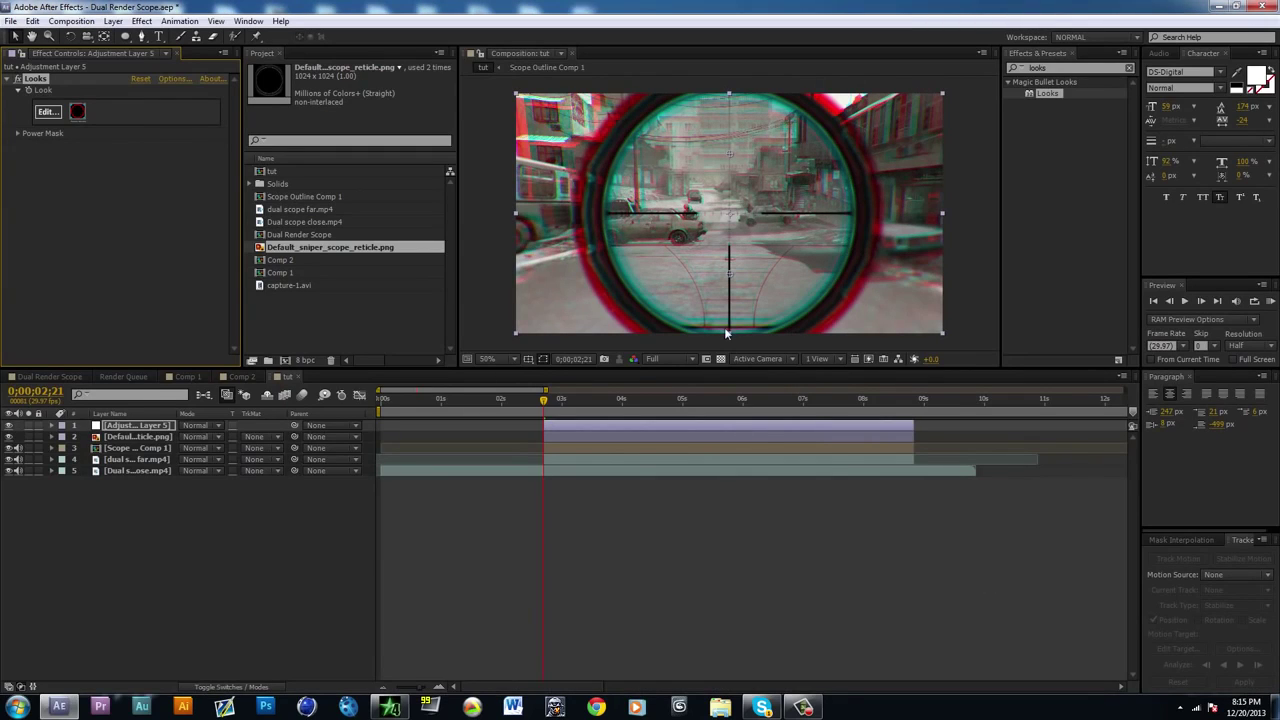
Step: Apply CC Radial Blur to the adjustment layer with the Fading Zoom type and an Amount of 22
drag(1078, 69, 906, 54)
text(radial)
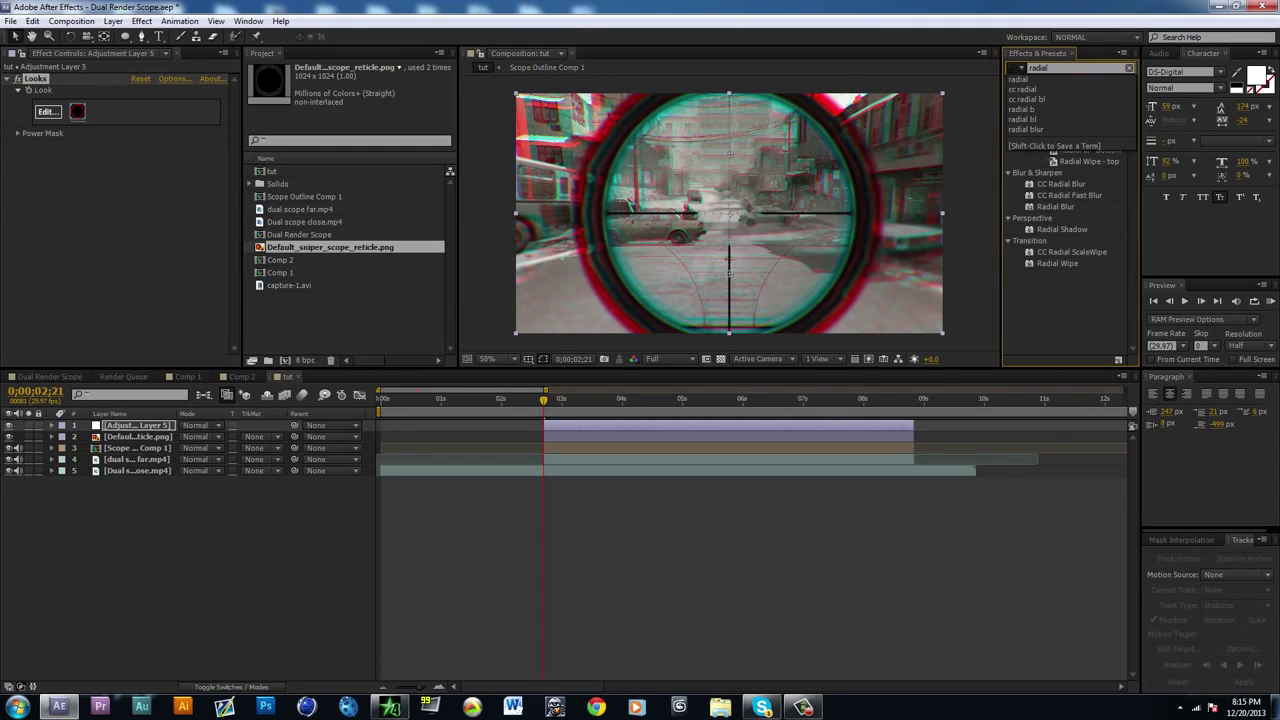
click(1066, 186)
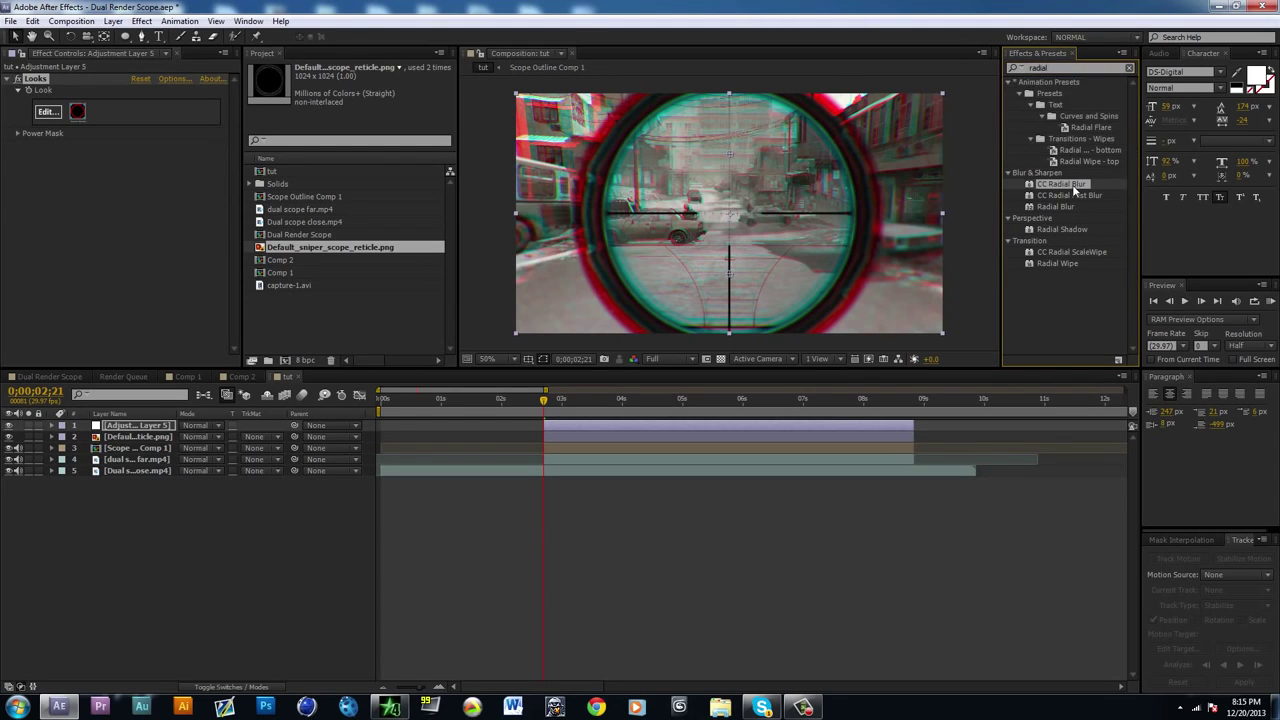
drag(1075, 192, 858, 433)
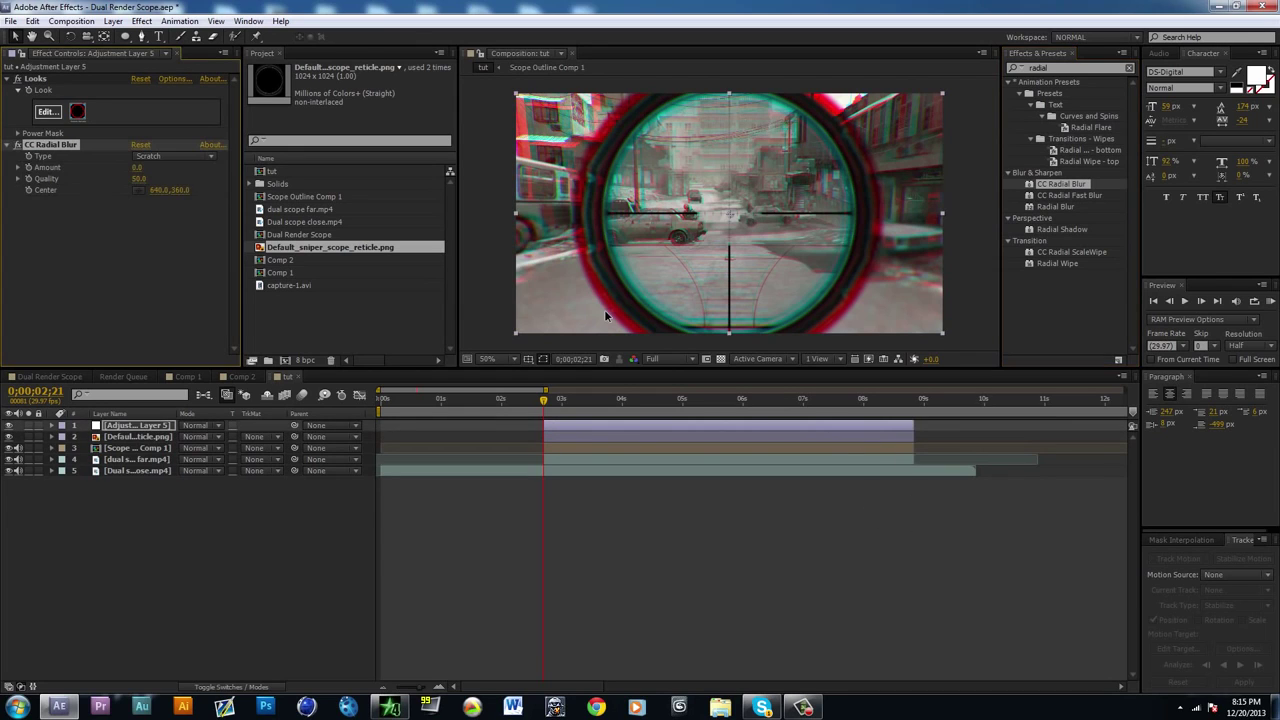
click(173, 156)
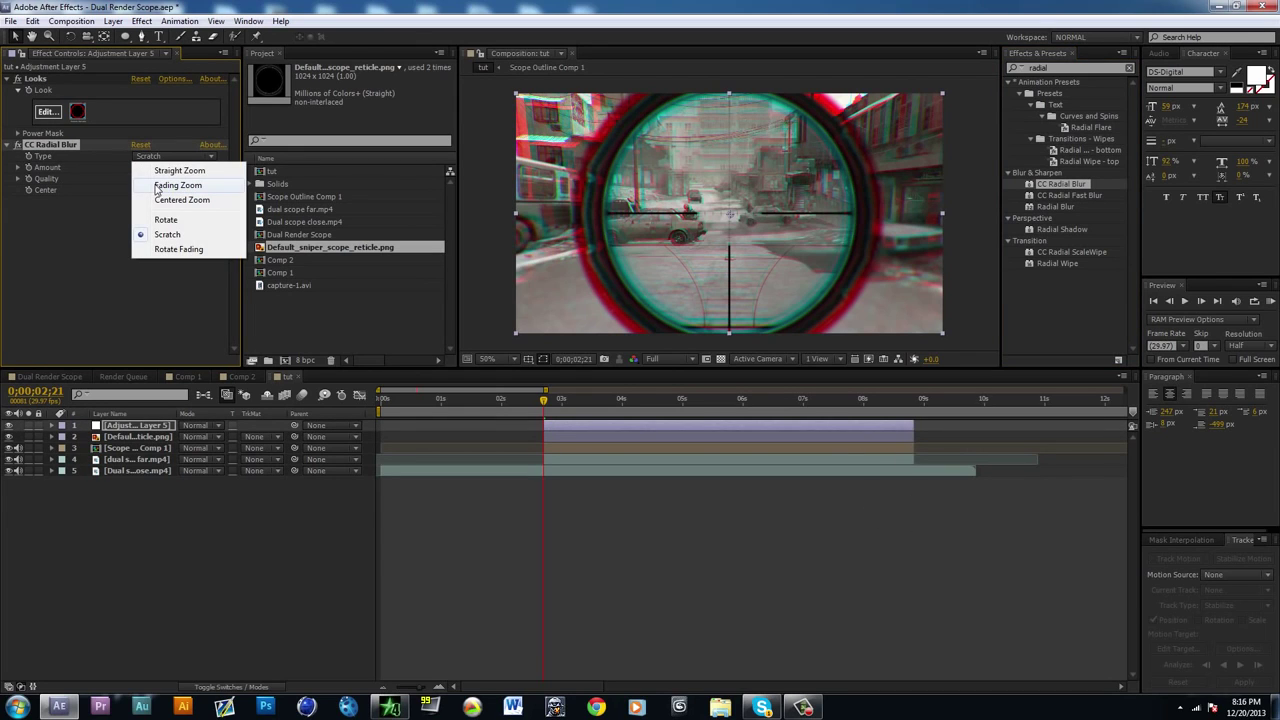
click(156, 187)
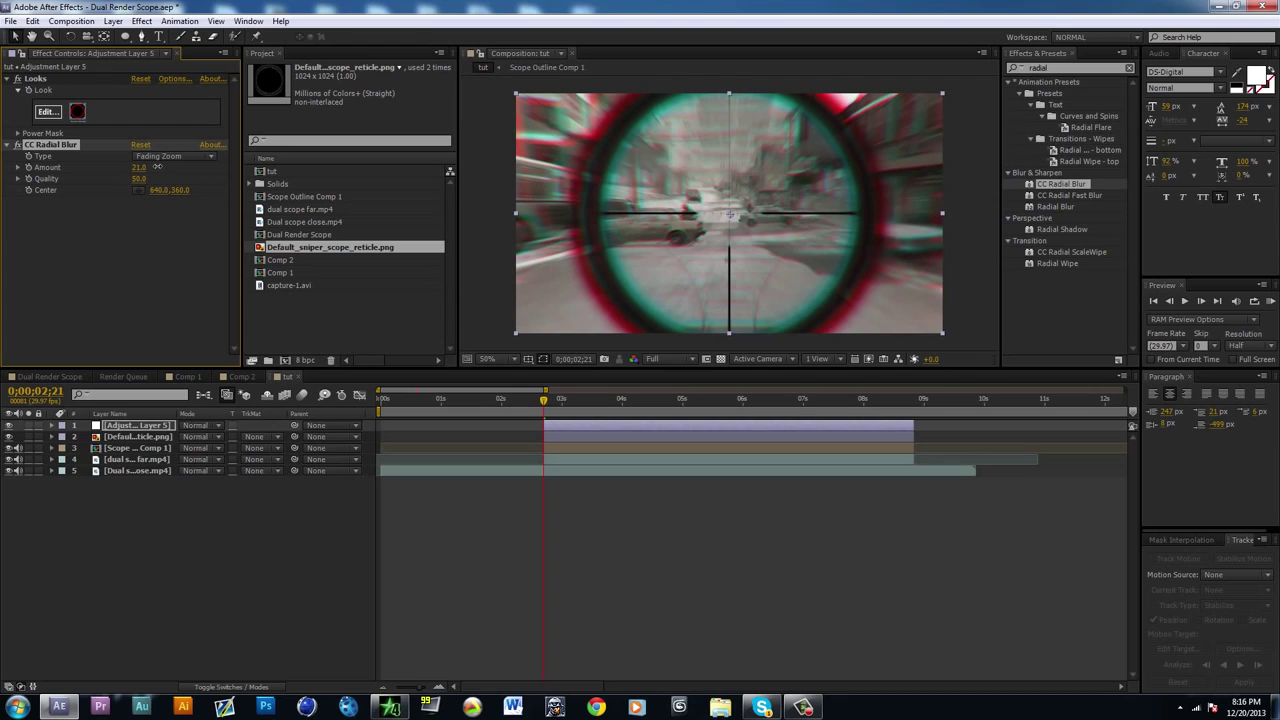
click(613, 506)
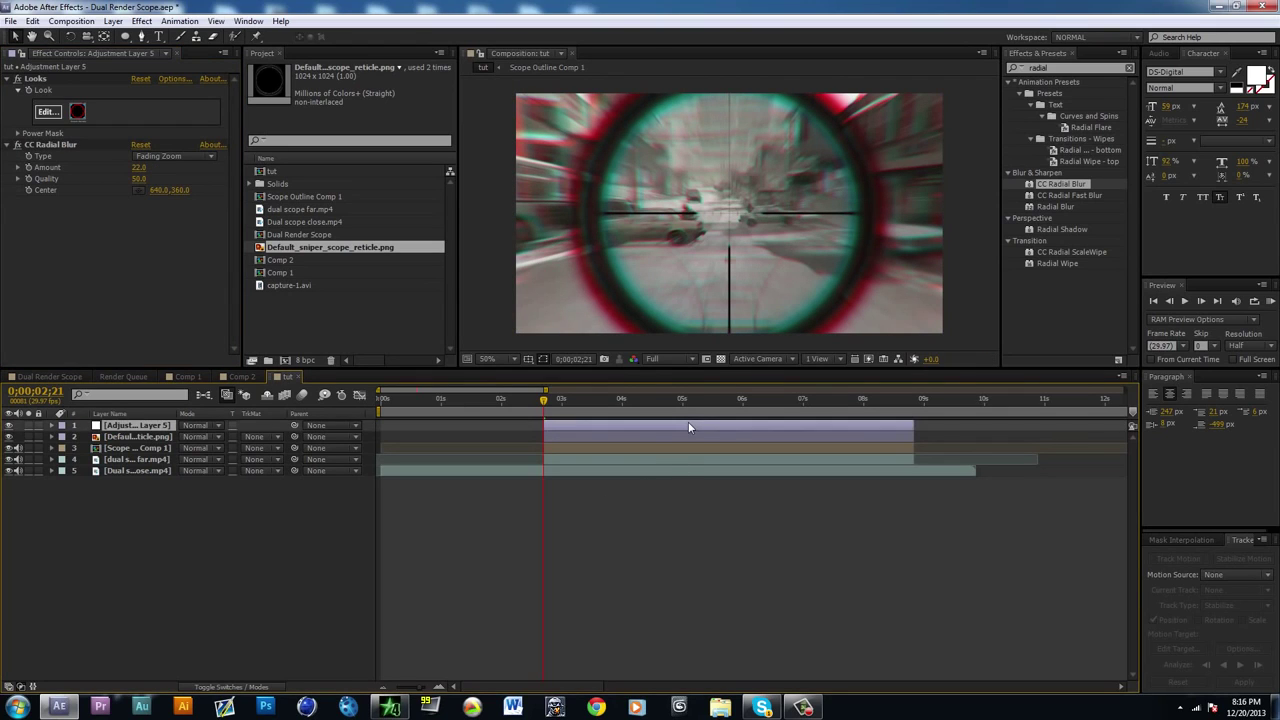
Step: Copy the reticle layer's circular mask onto the adjustment layer
click(566, 437)
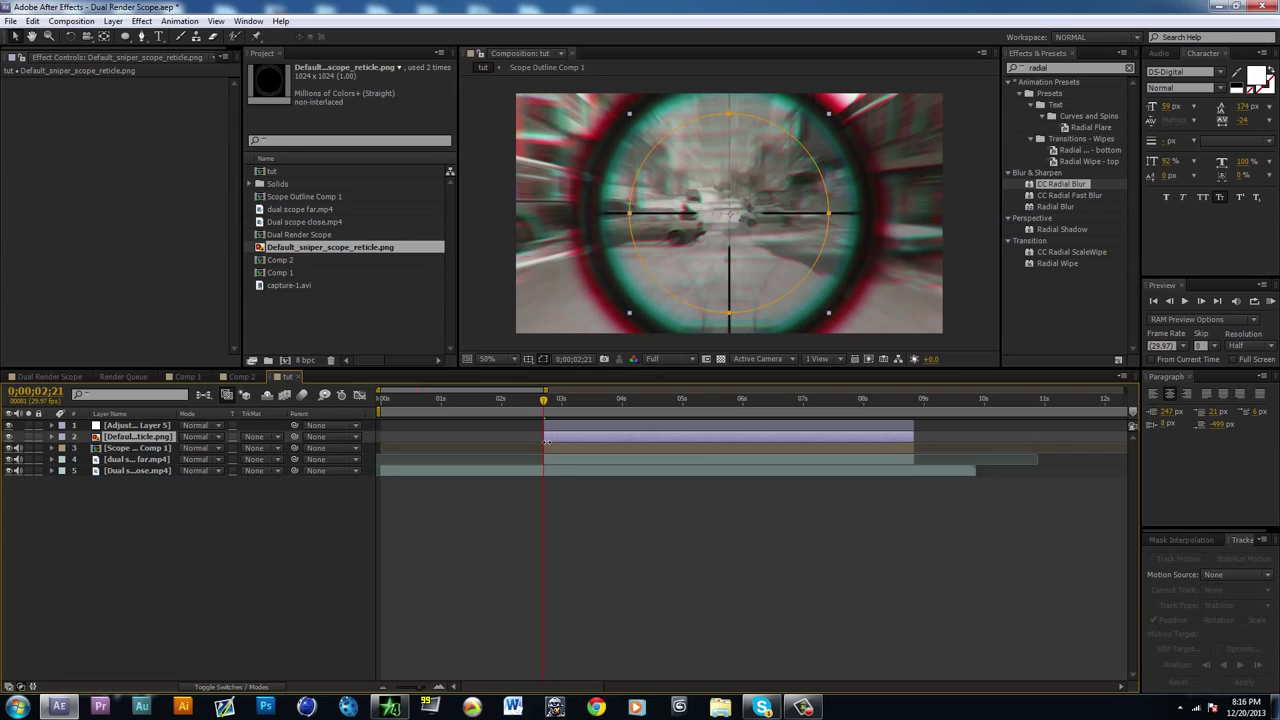
key(m)
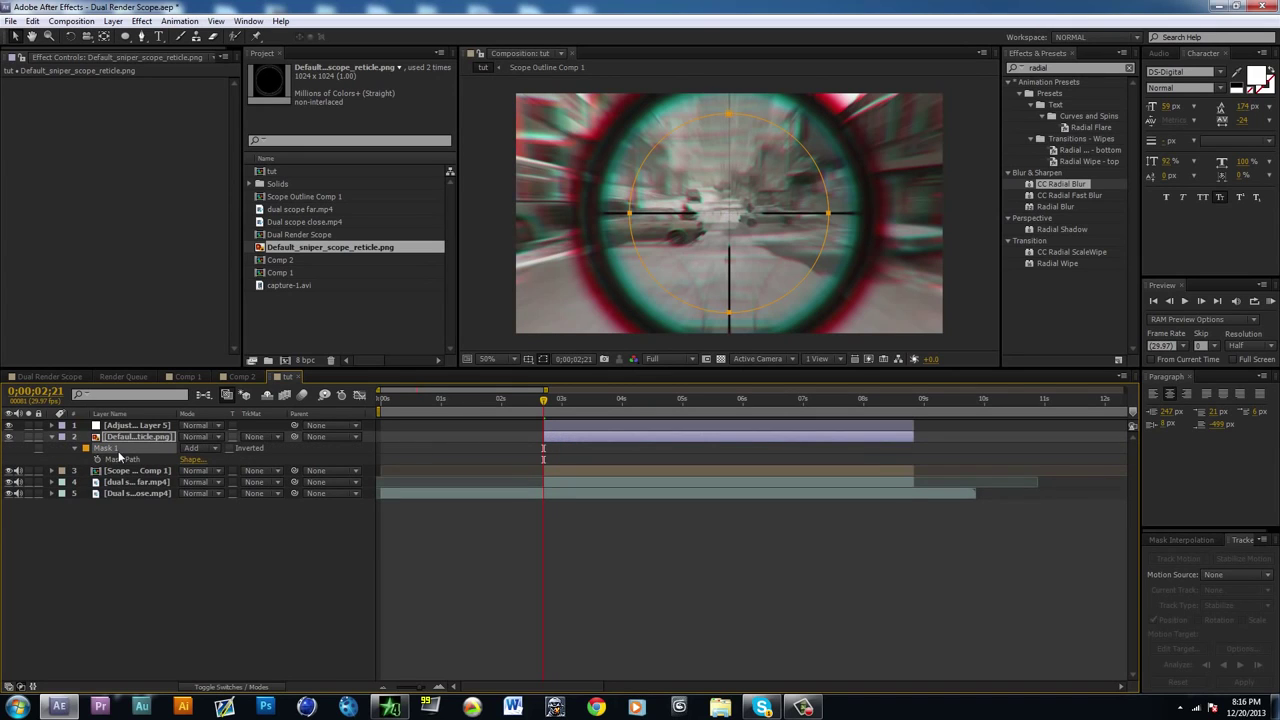
click(140, 425)
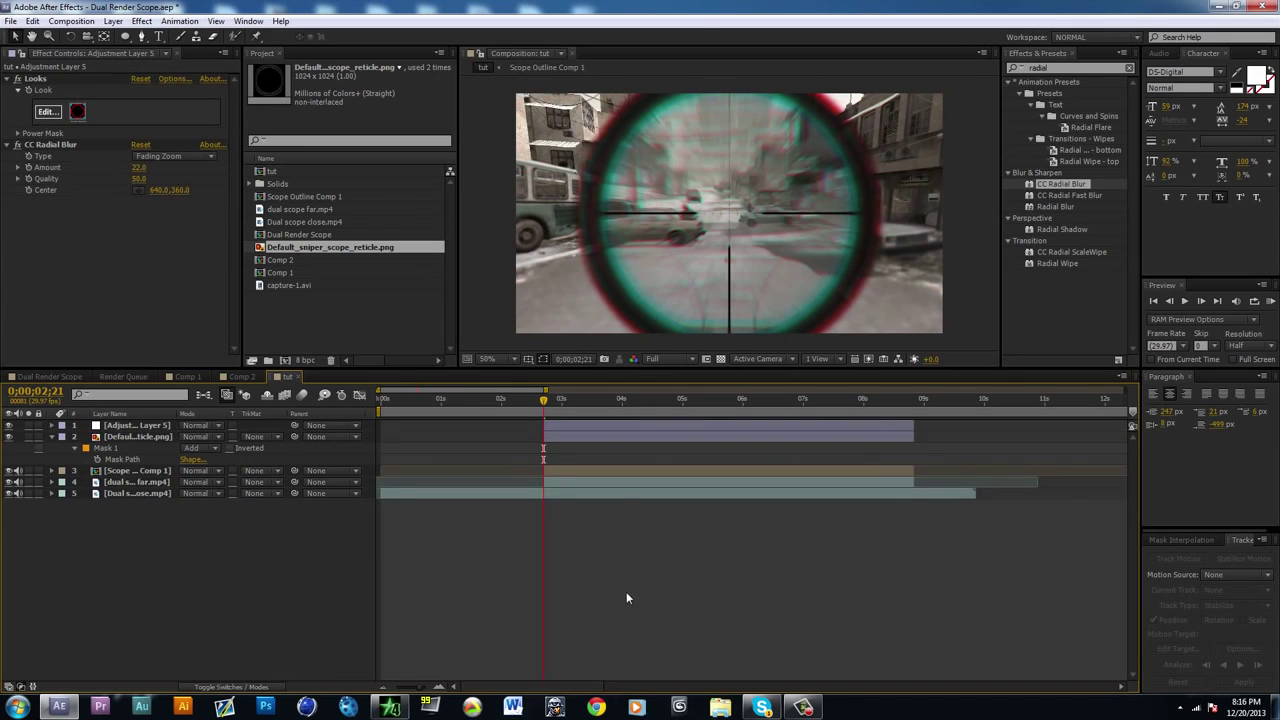
Step: Duplicate the adjustment layer's mask and set the duplicate's mode to Subtract
click(611, 426)
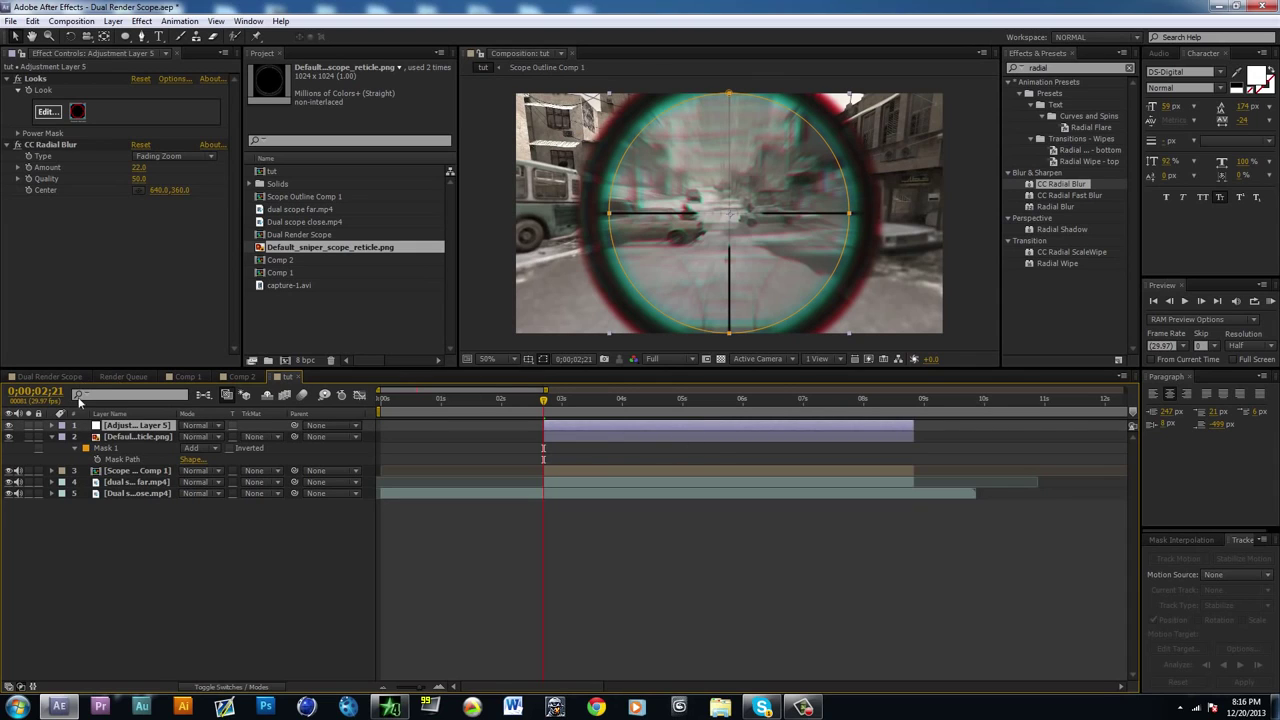
key(m)
click(120, 438)
key(ctrl+d)
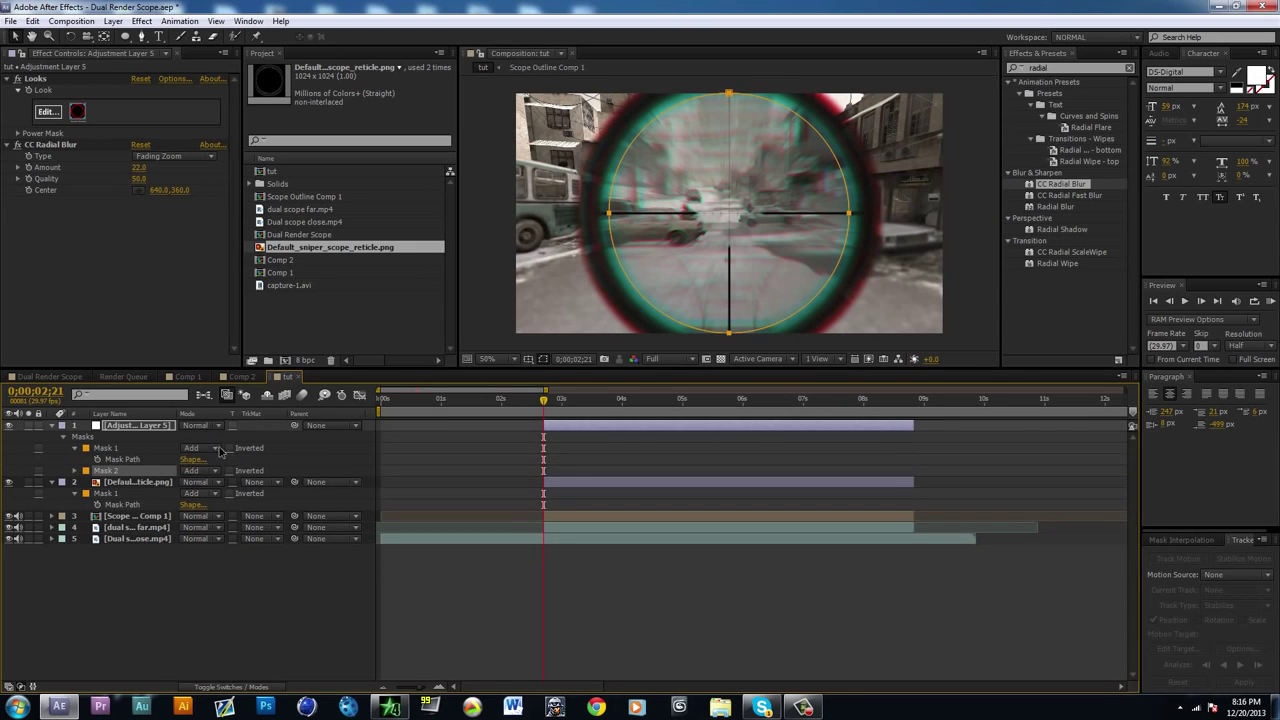
click(206, 469)
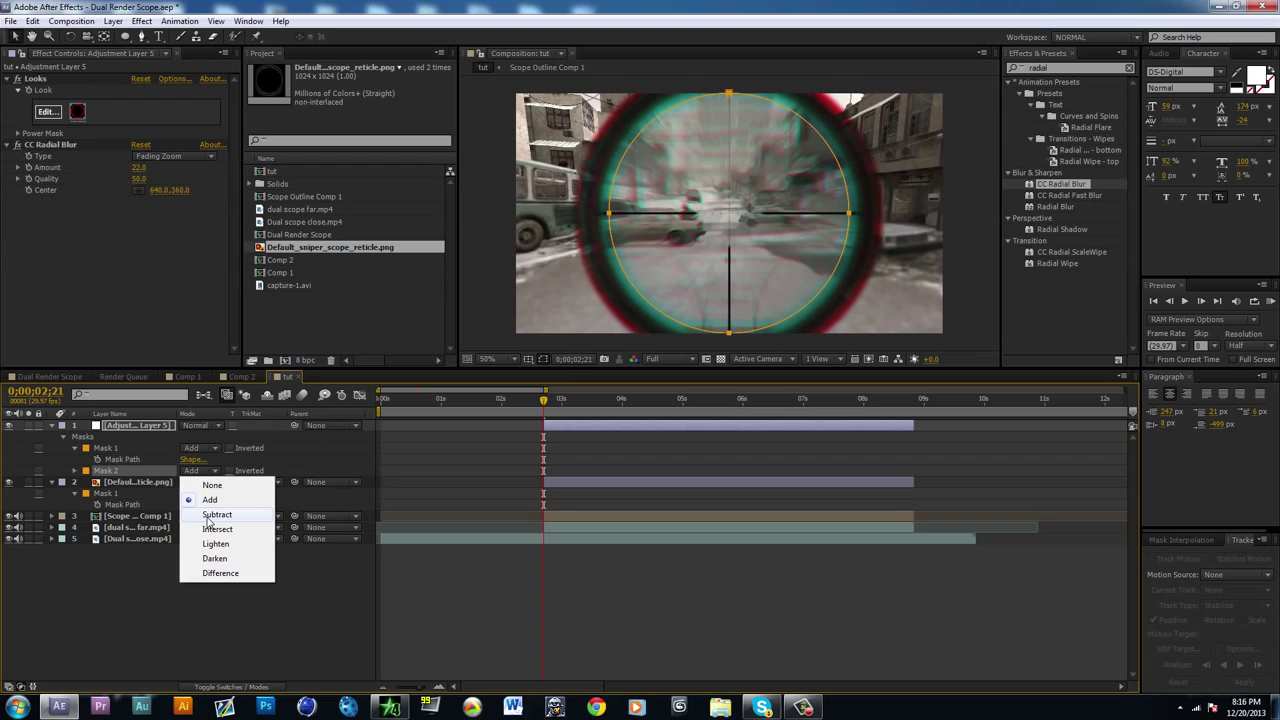
click(216, 514)
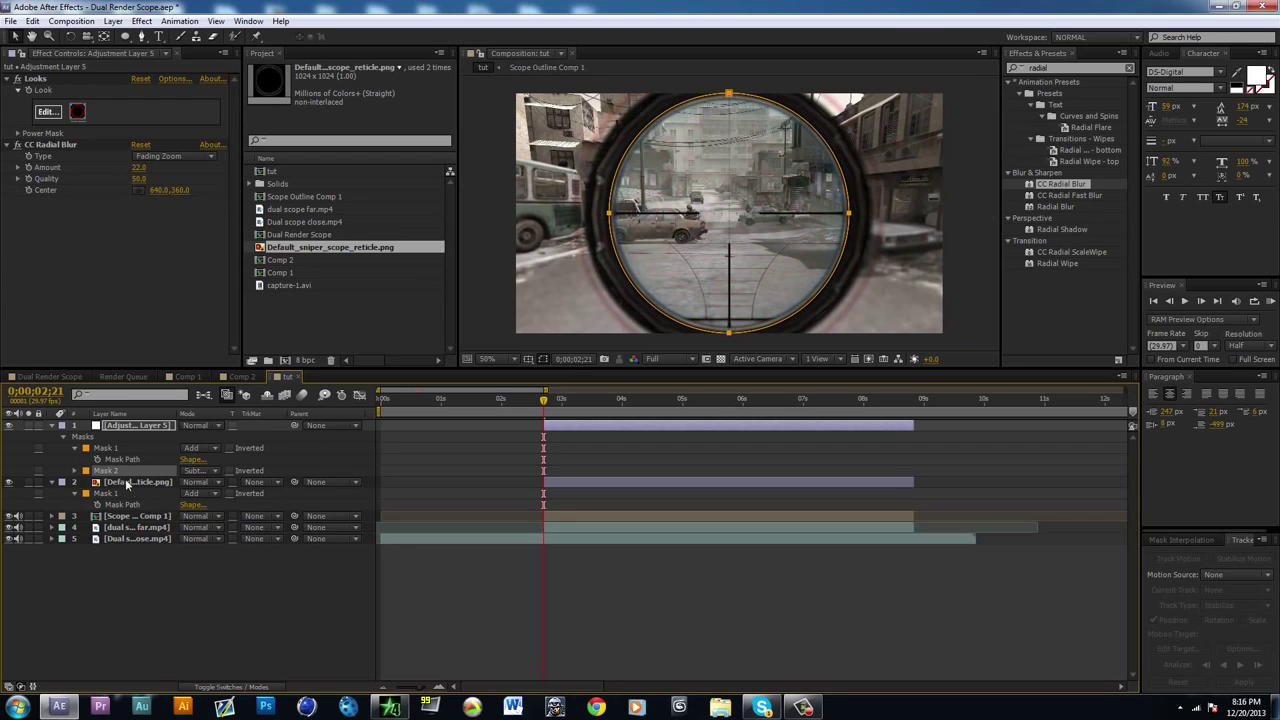
Step: Set the adjustment layer's mask expansion to 0 pixels for Mask 1 and -29 pixels for Mask 2
key(m)
key(m)
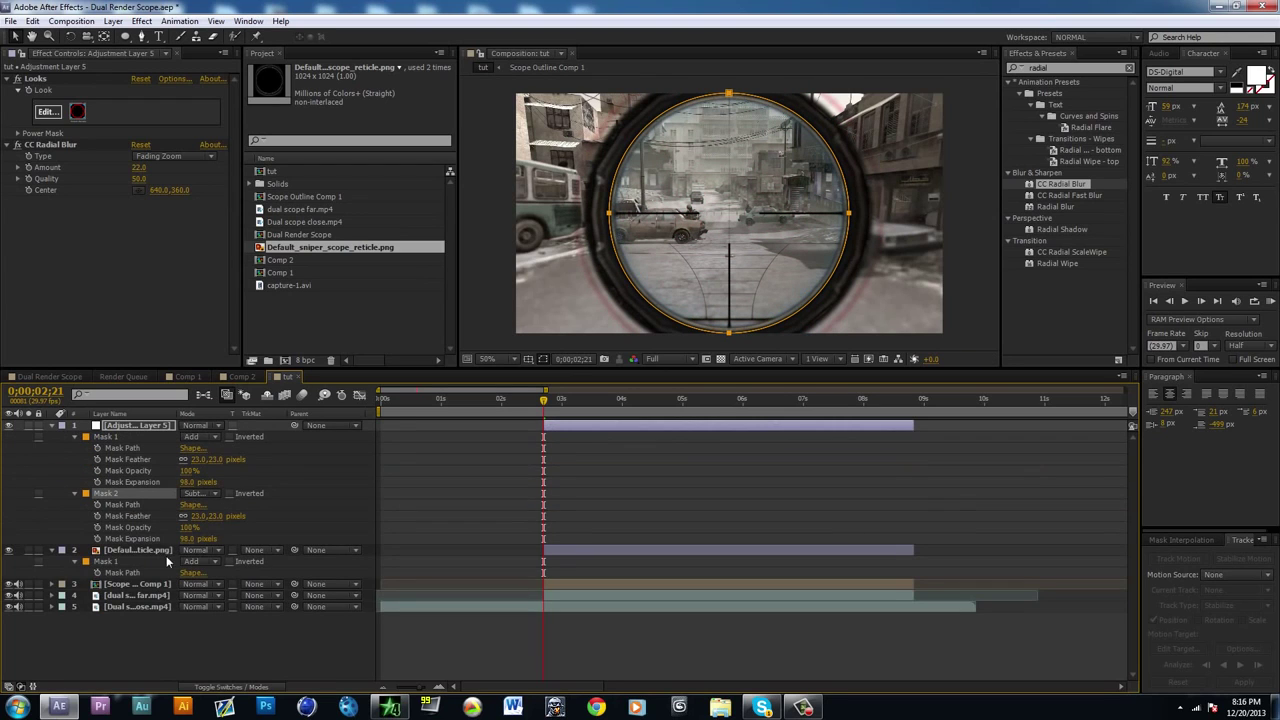
drag(188, 539, 98, 539)
key(ctrl+z)
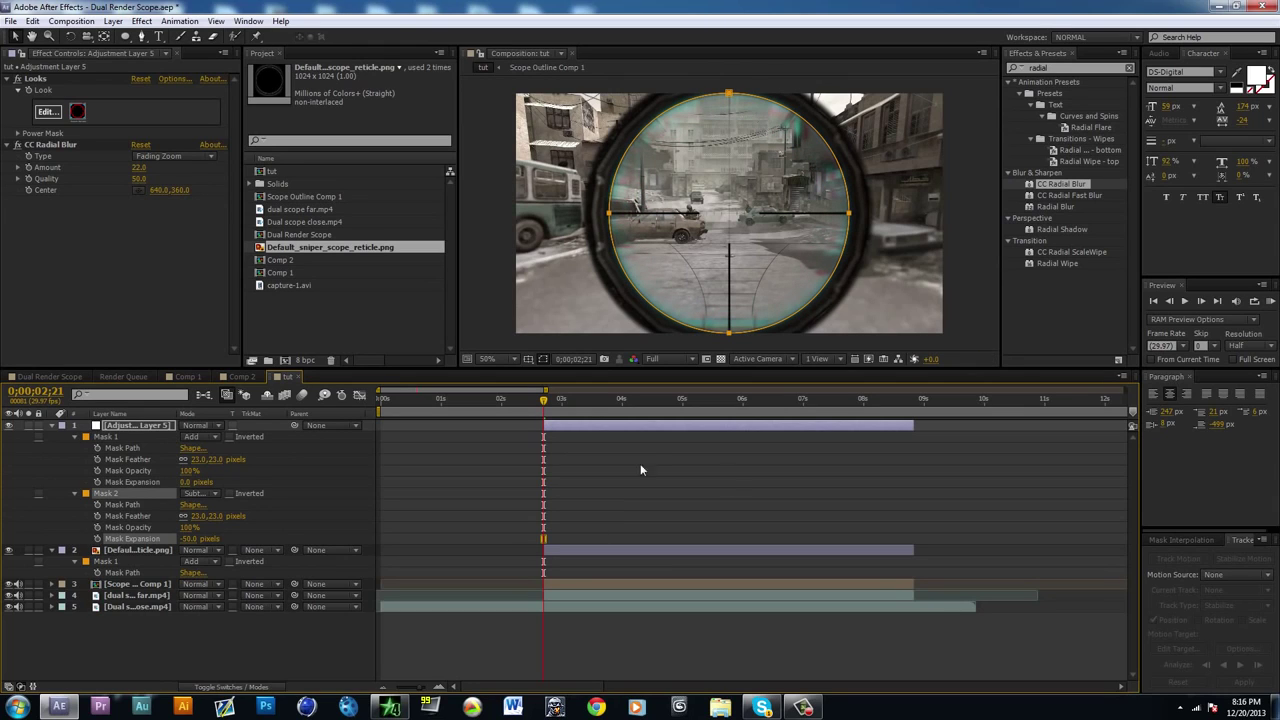
drag(196, 539, 208, 540)
click(788, 510)
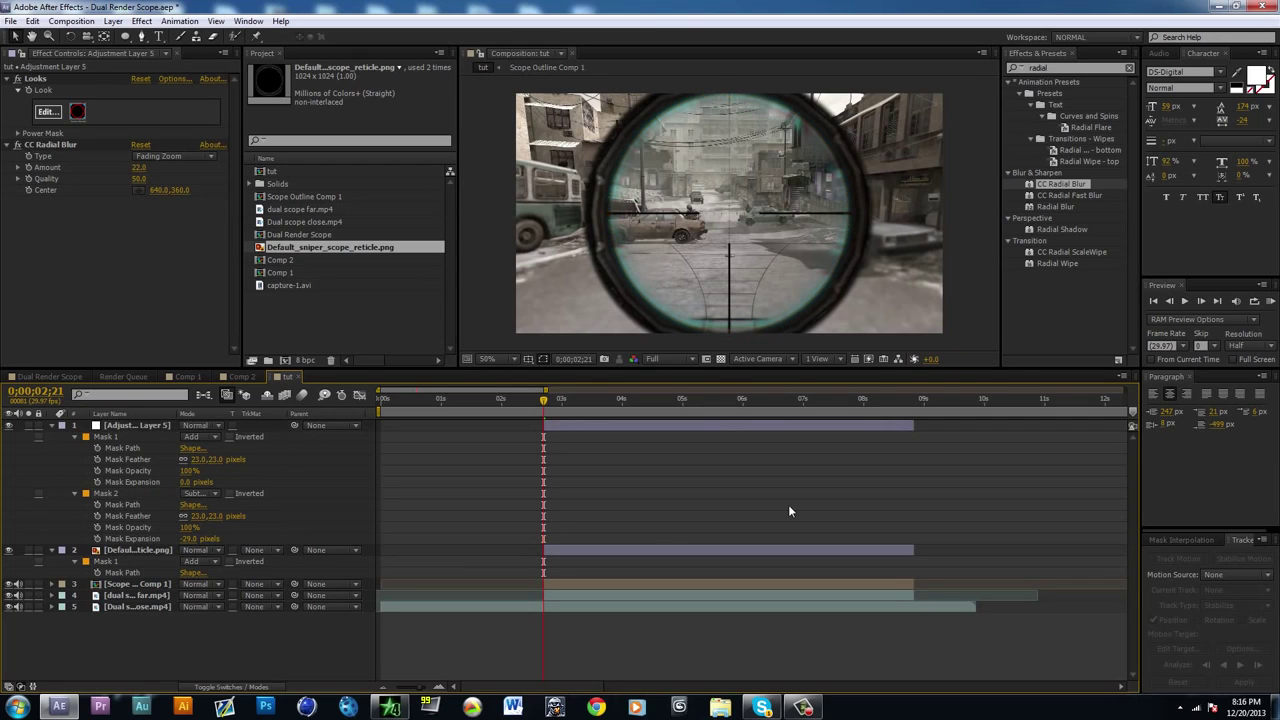
Step: Reduce the Red/Cyan amount of the Chromatic Aberration in the adjustment layer's Looks effect and accept the look
click(796, 428)
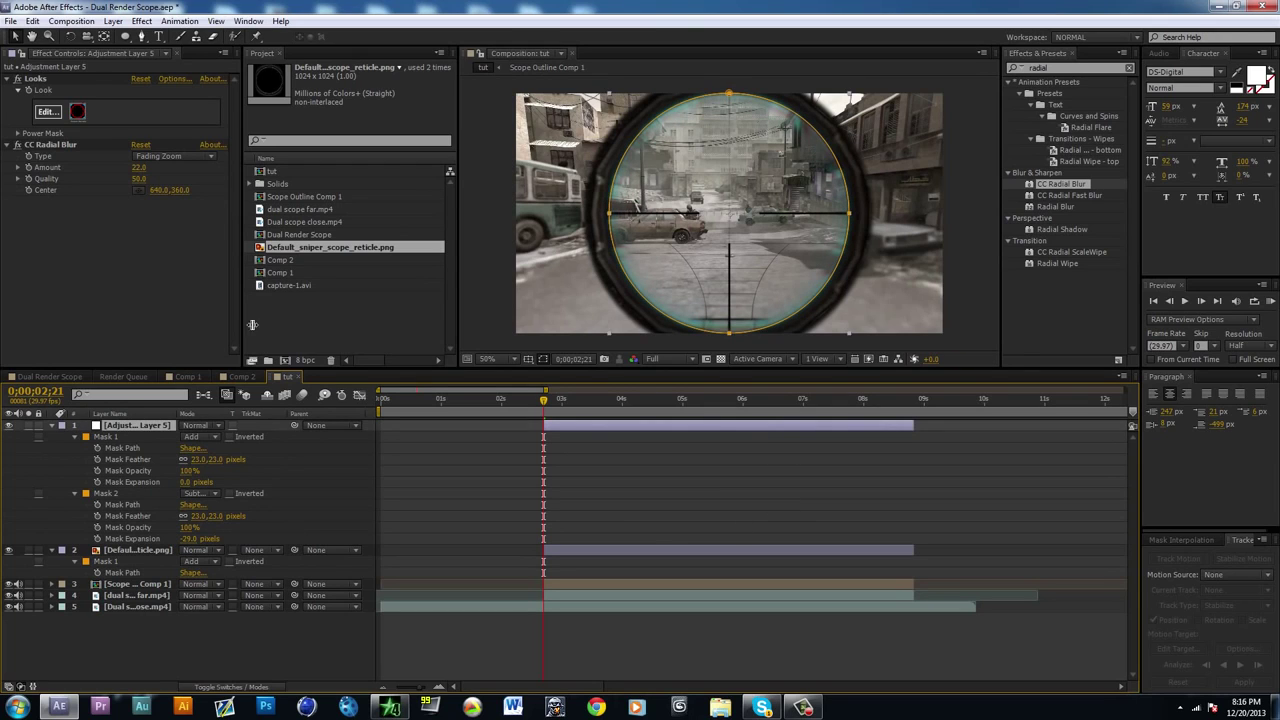
click(48, 112)
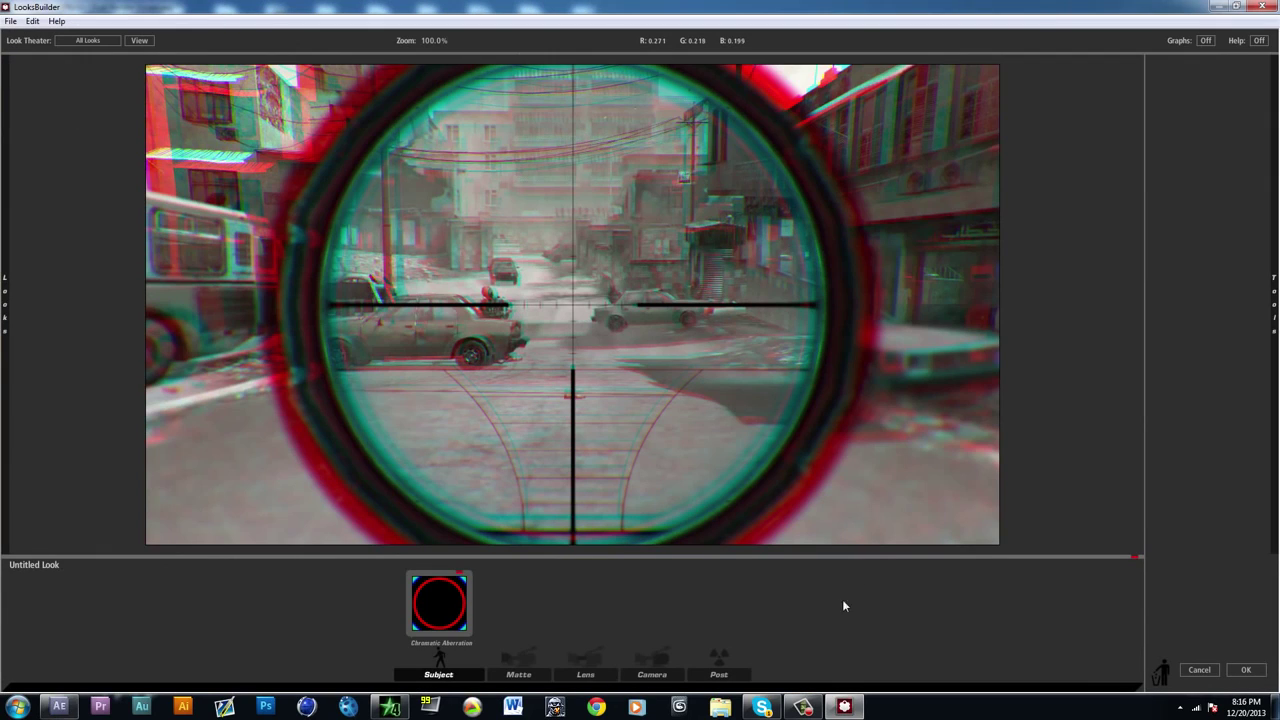
click(438, 605)
drag(1237, 556, 1210, 557)
click(1243, 672)
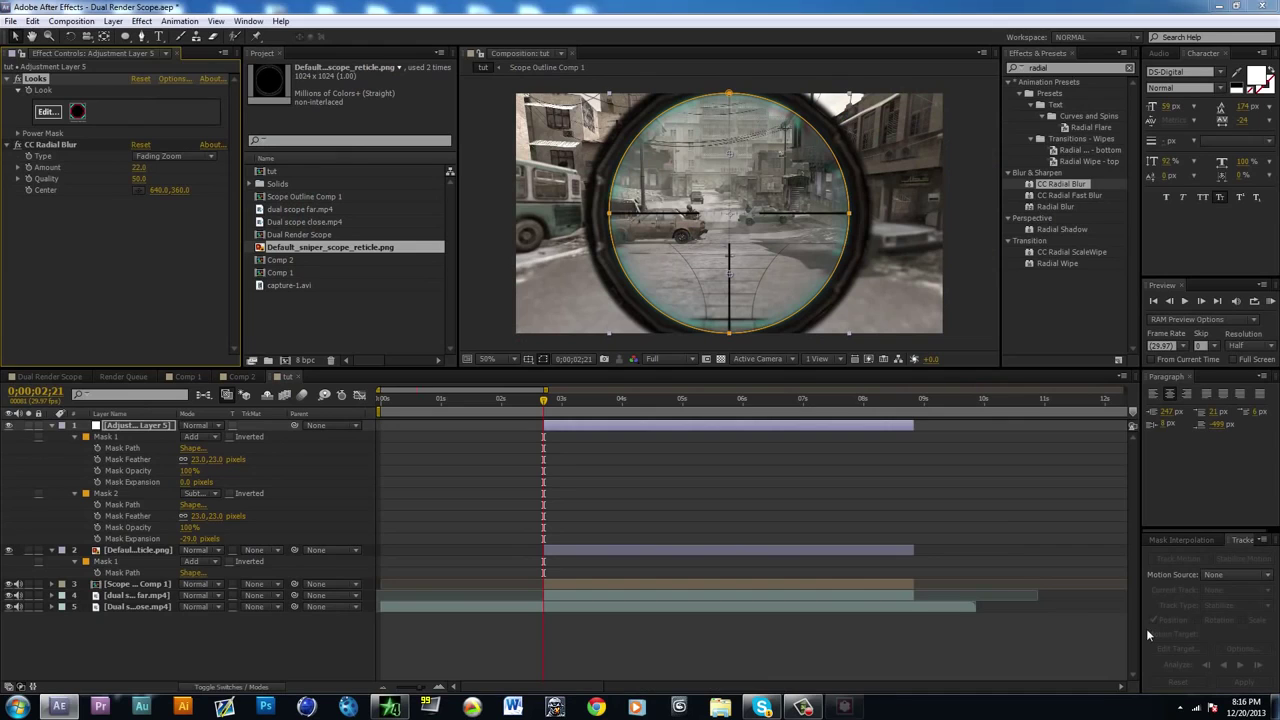
click(901, 528)
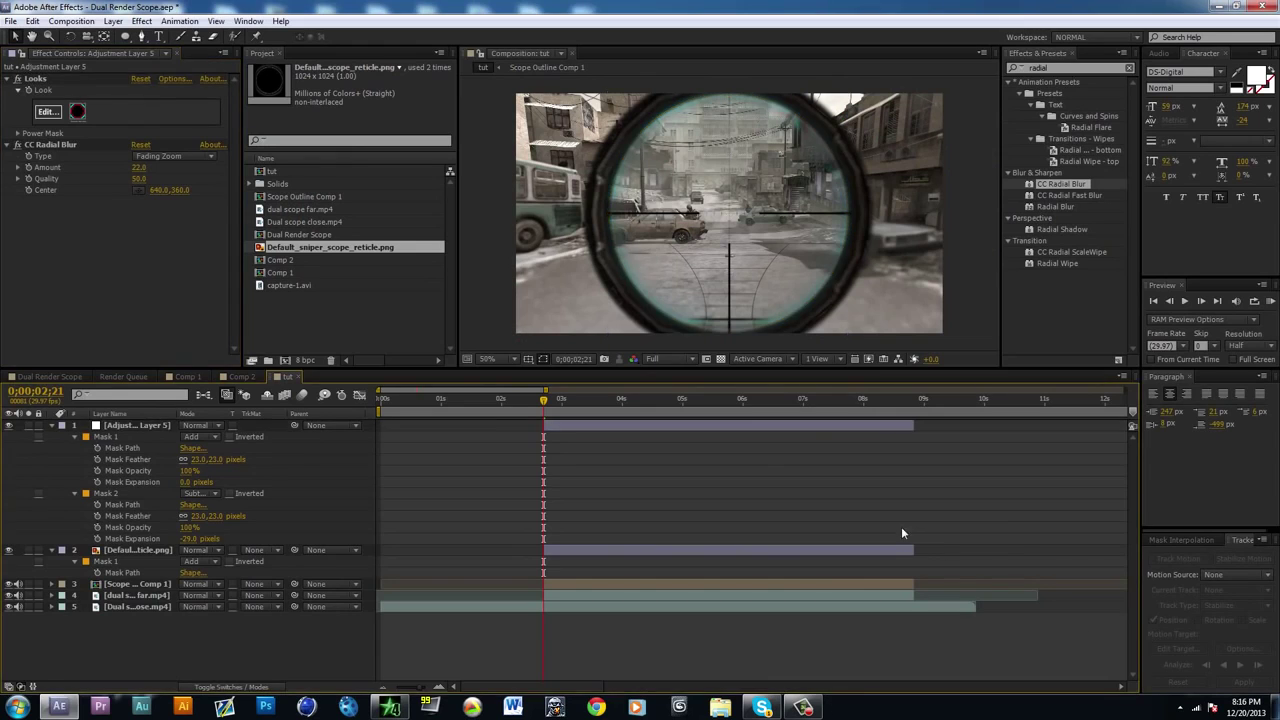
Step: Try a CC Radial Blur Amount of 8 on the adjustment layer, and settle on 14
click(142, 168)
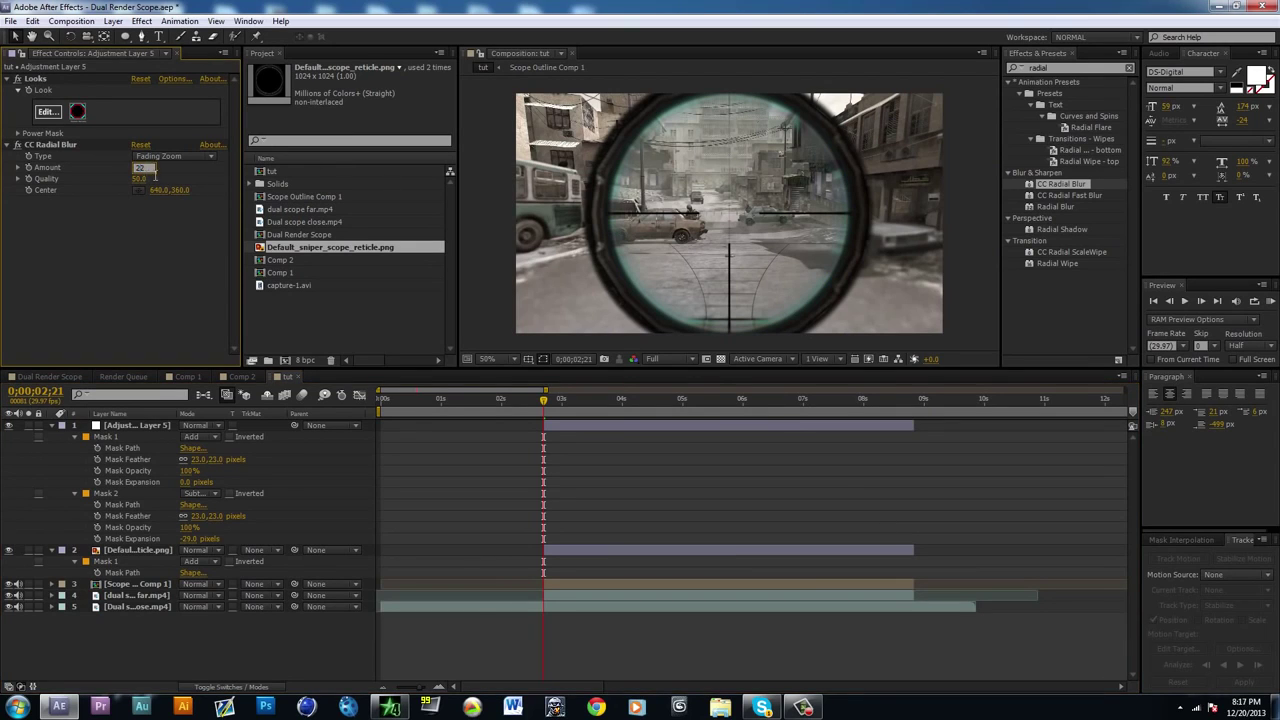
click(147, 169)
text(8)
key(Return)
click(145, 168)
text(1)
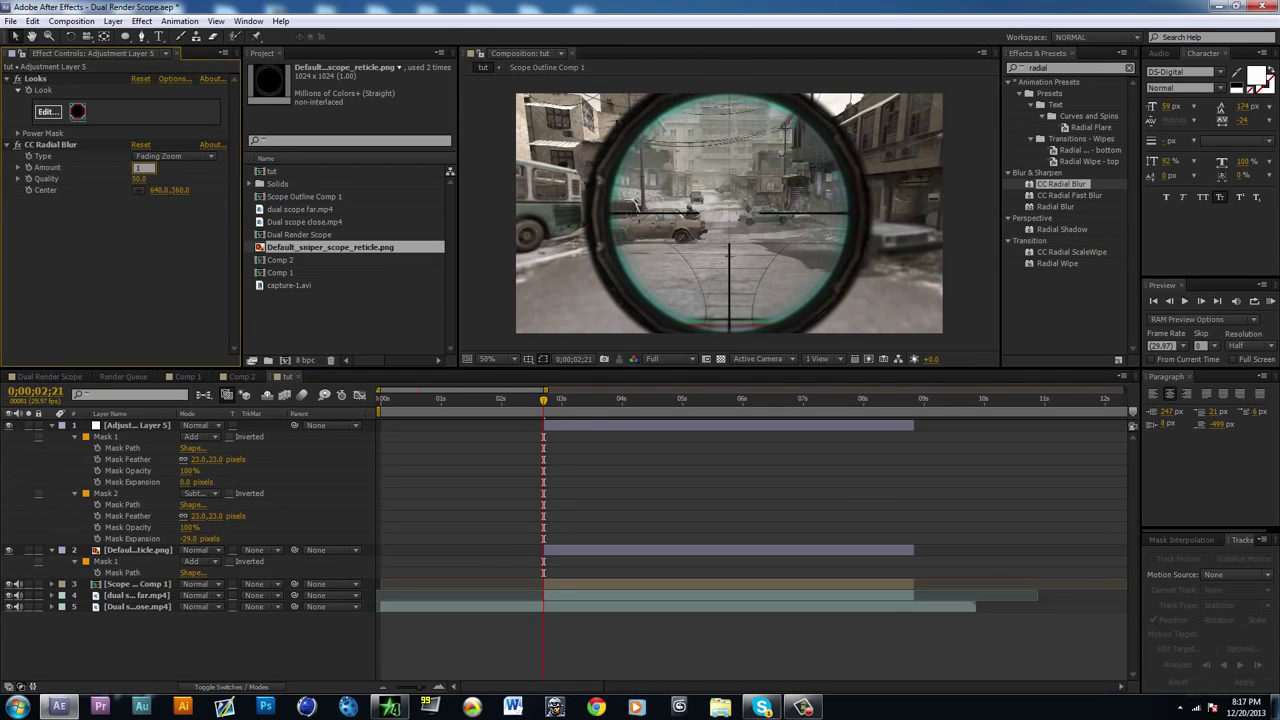
text(4)
key(Return)
Step: Change the CC Radial Blur type to Straight Zoom and set its Quality to 73.4
click(180, 157)
click(165, 168)
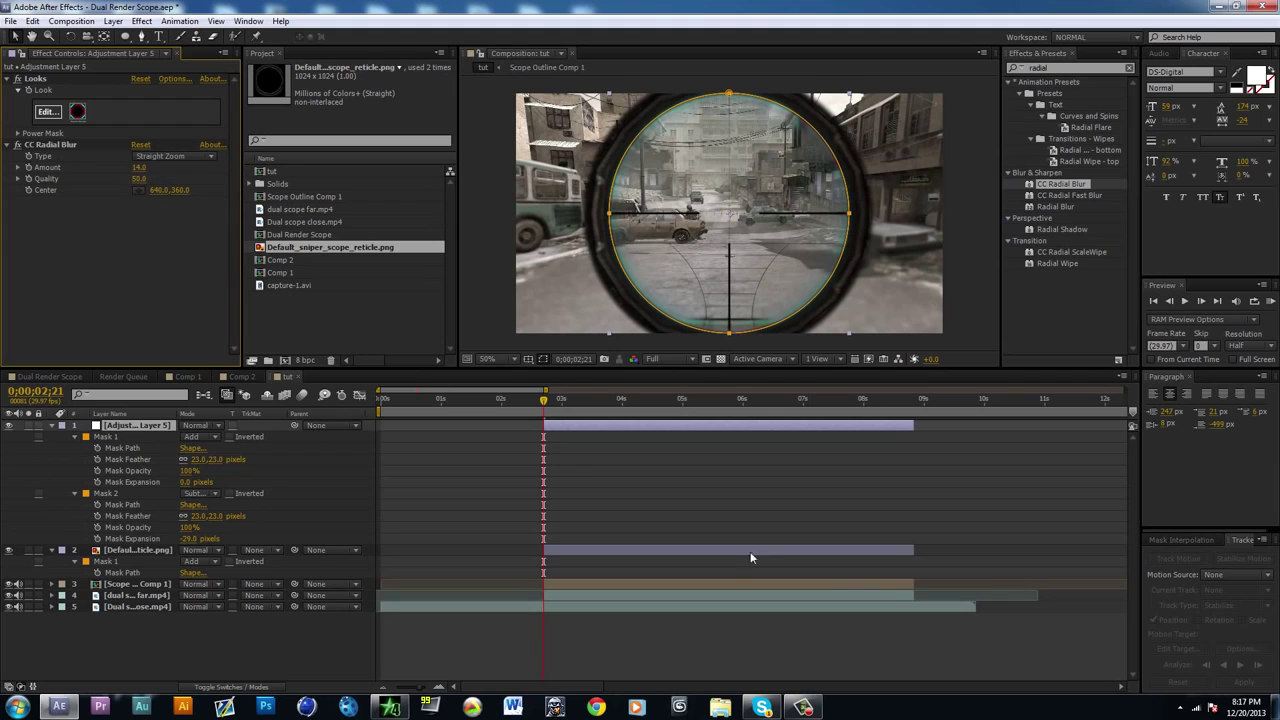
click(733, 507)
drag(143, 182, 302, 185)
click(617, 500)
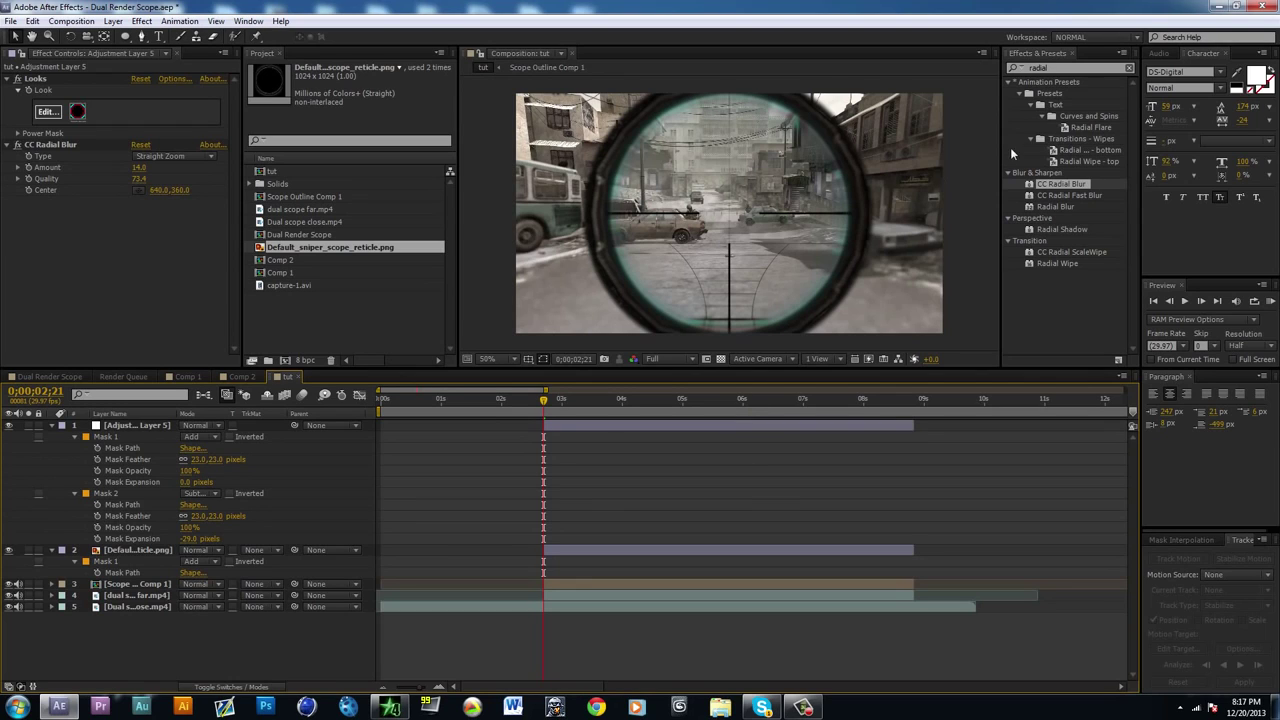
Step: Find the Camera Lens Blur effect by searching for "lens" and apply it to the Dual scope close.mp4 layer
click(1062, 71)
drag(1068, 68, 847, 54)
text(lens)
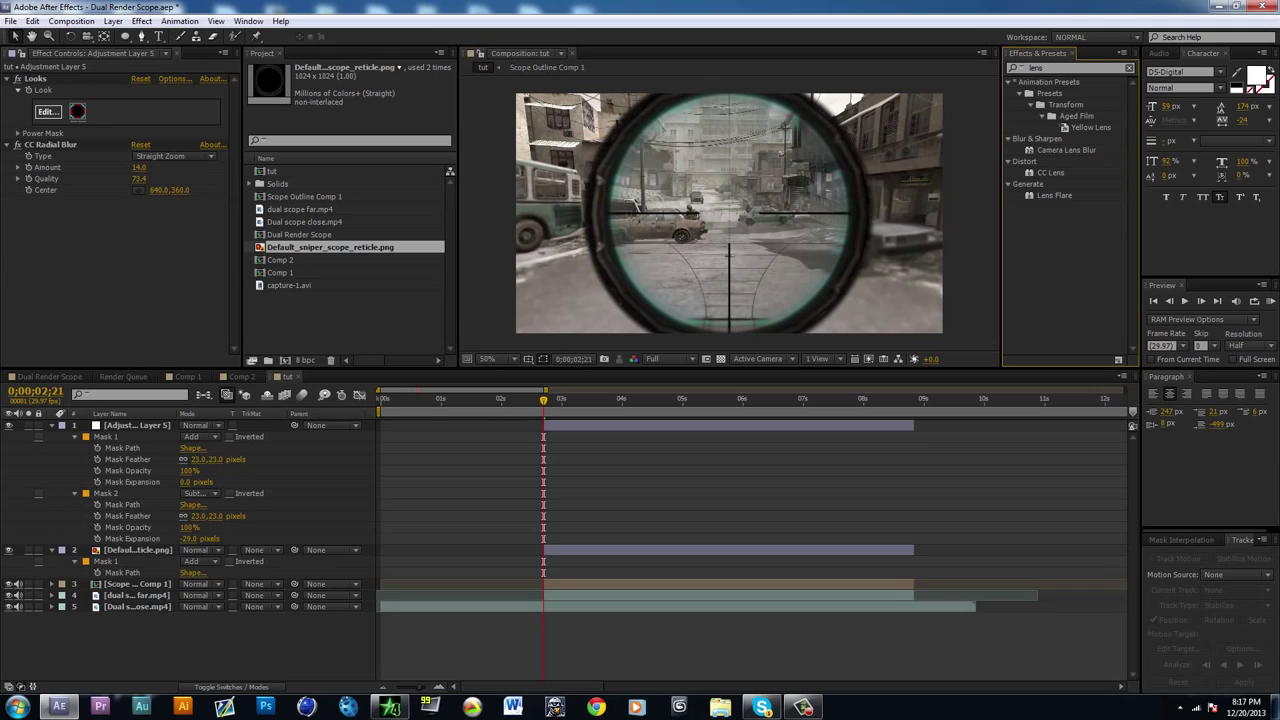
drag(1083, 148, 964, 605)
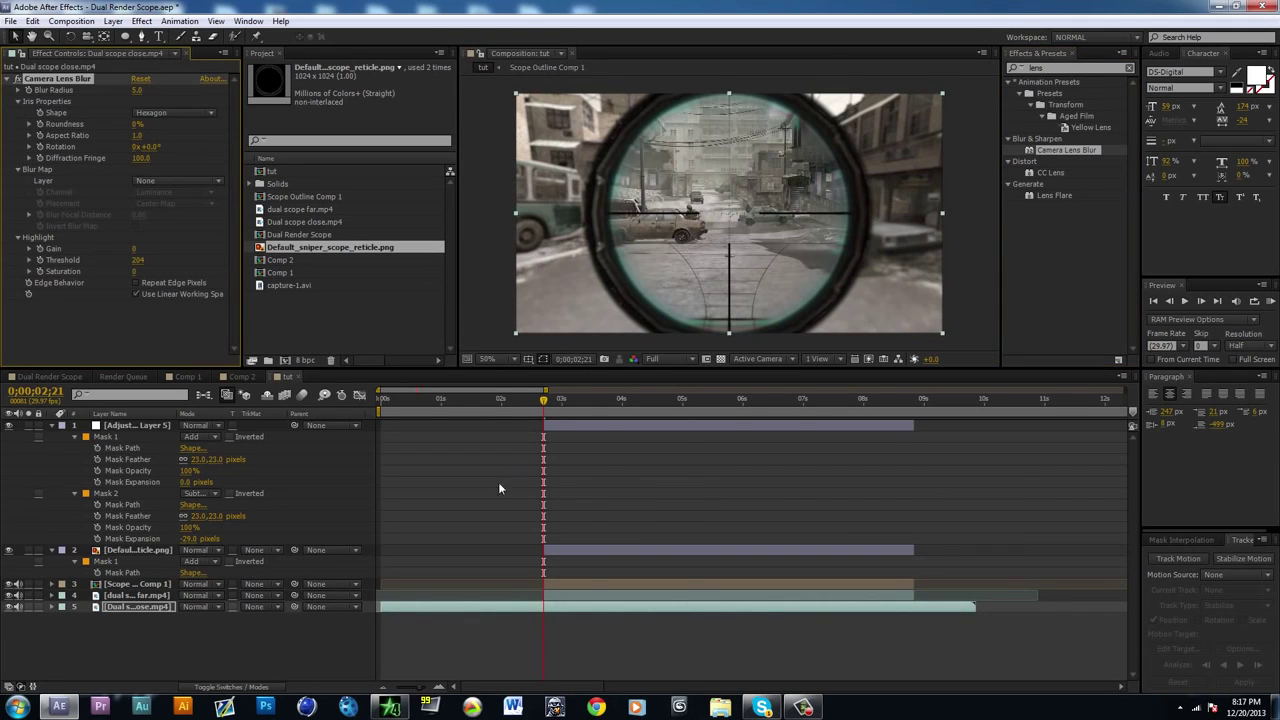
Step: Start keyframing the Camera Lens Blur's Blur Radius at 0;00;02;21 and set it to 0 at 0;00;02;20
scroll(498, 482, up, 3)
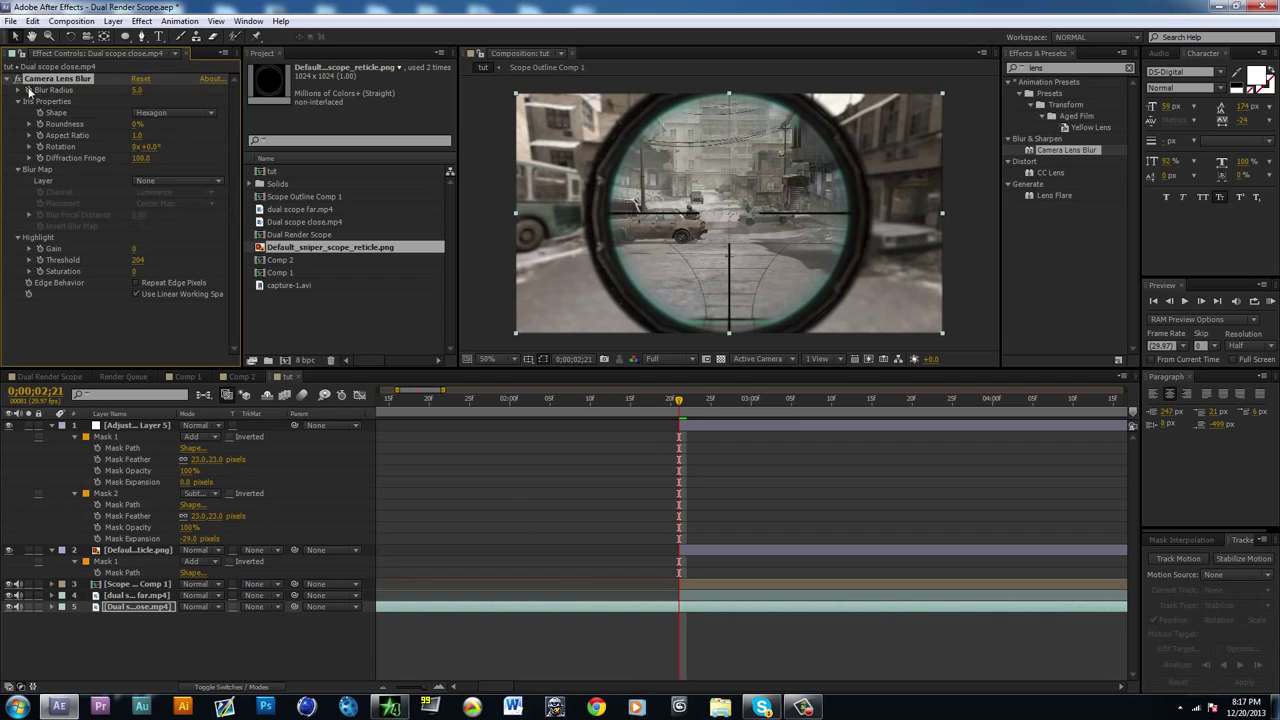
key(Page_Up)
click(139, 91)
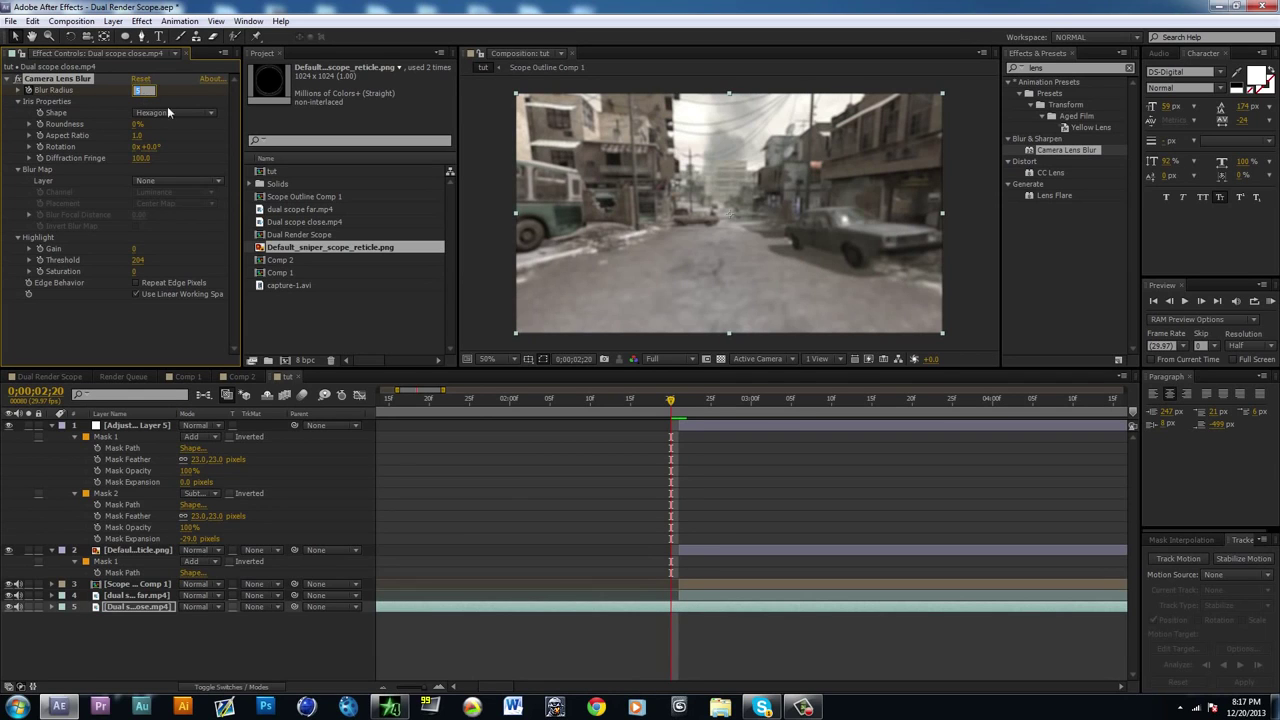
text(0)
key(Return)
Step: Step through the frames from 0;00;02;20 to 0;00;02;27 to check how the blur switches on with the scope
click(710, 483)
key(Page_Down)
key(Page_Down)
key(Page_Down)
key(Page_Down)
key(Page_Down)
key(Page_Down)
key(Page_Down)
key(space)
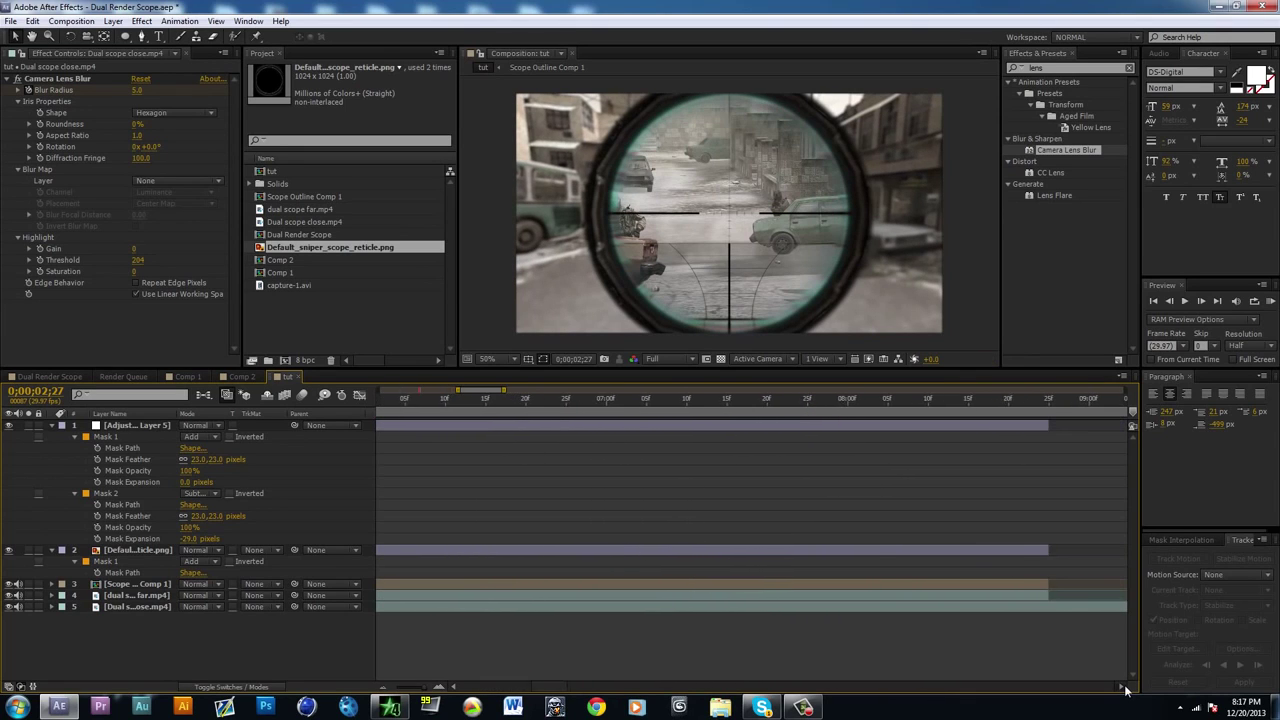
Step: Keyframe the close footage's Blur Radius at 10 on frame 0;00;08;24 and at 0 on frame 0;00;08;25
click(1123, 688)
click(830, 402)
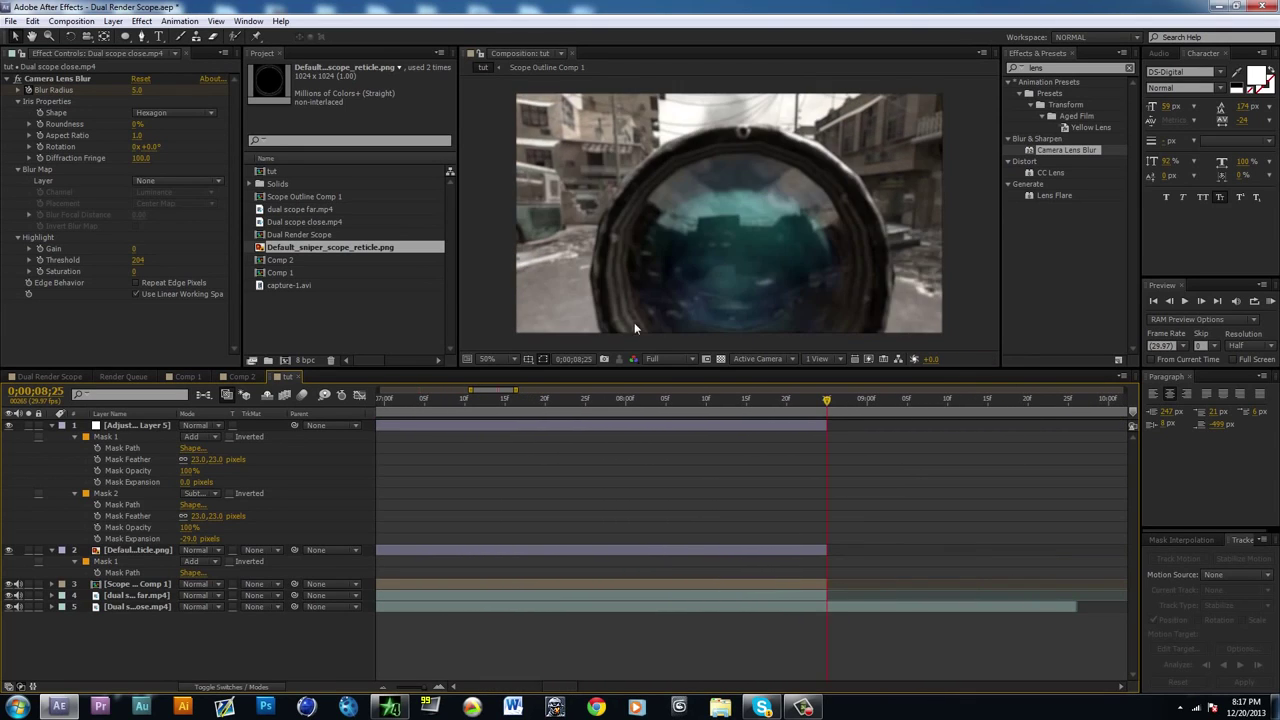
key(Page_Up)
click(138, 92)
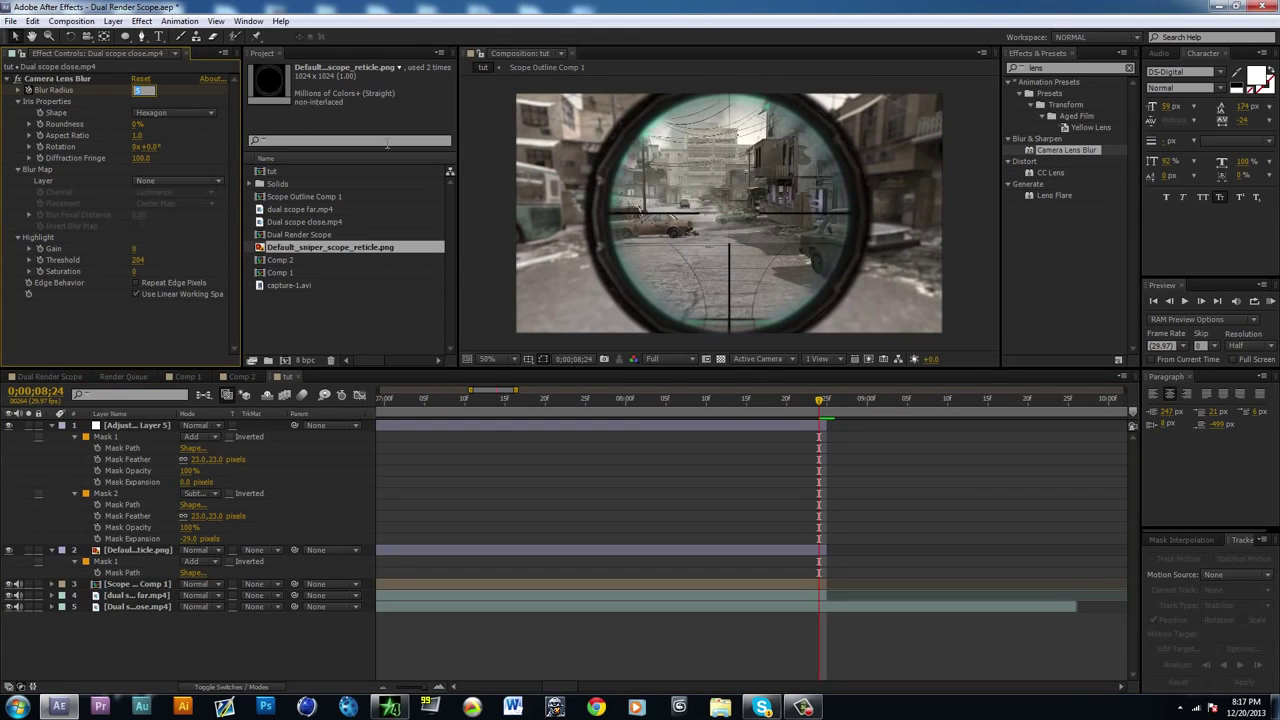
key(Return)
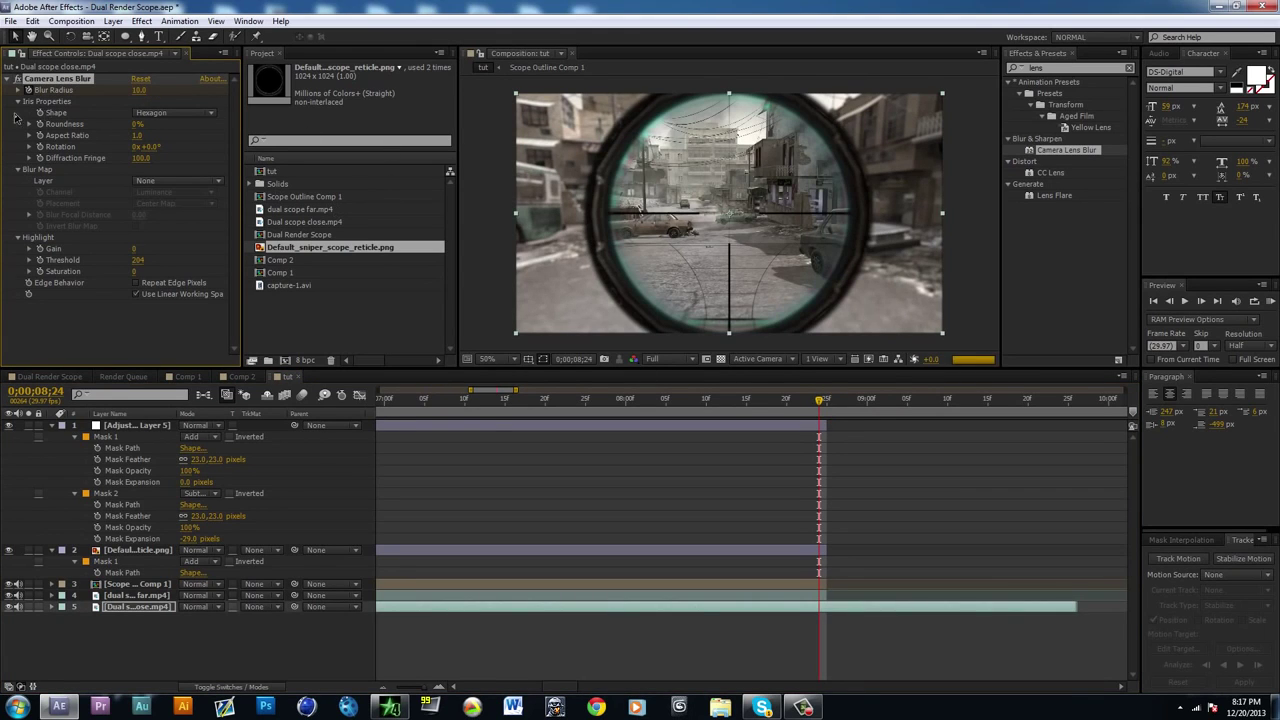
key(Page_Down)
click(148, 92)
text(0)
key(Return)
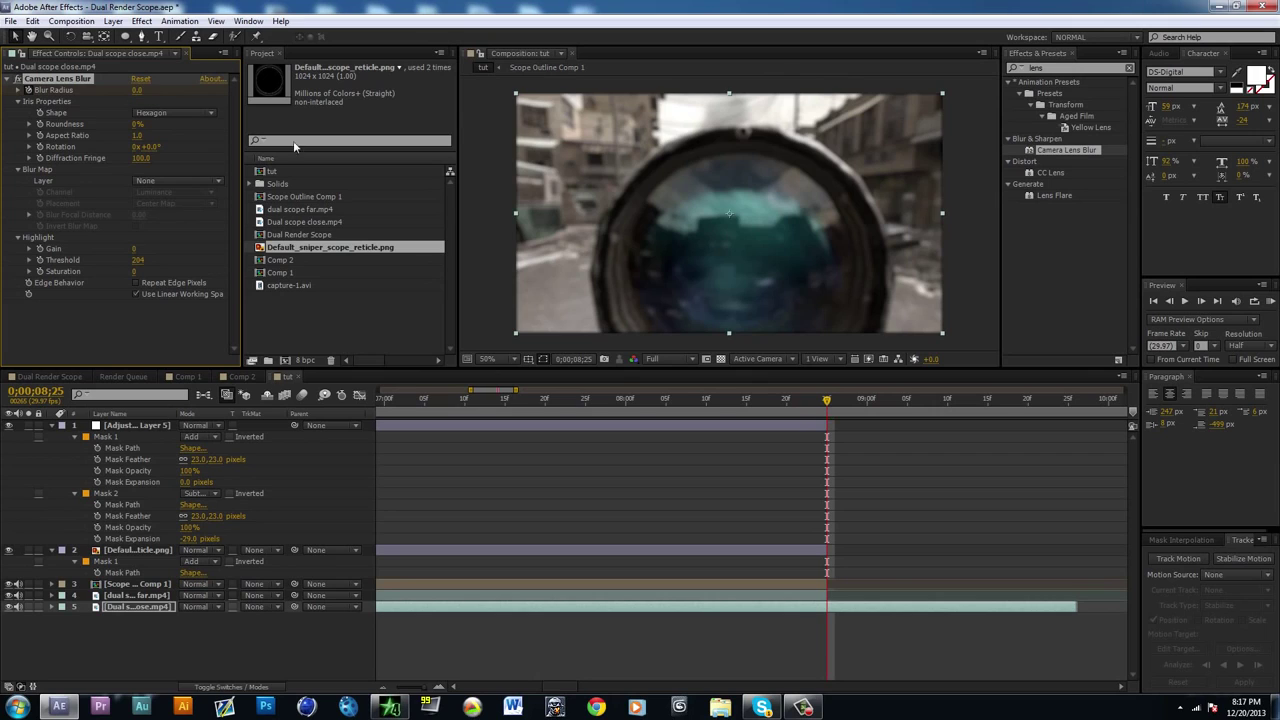
Step: Reveal the close footage's keyframes and set its Blur Radius keyframe at 0;00;02;21 to 10
key(u)
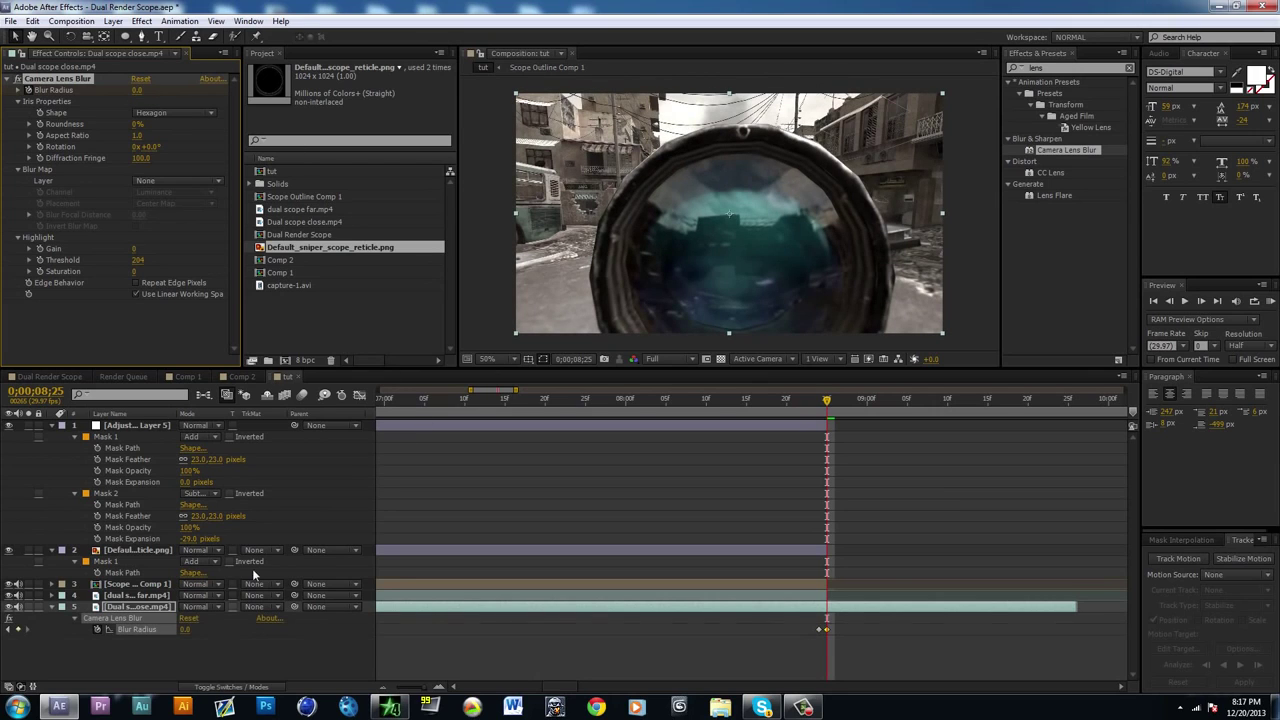
click(9, 629)
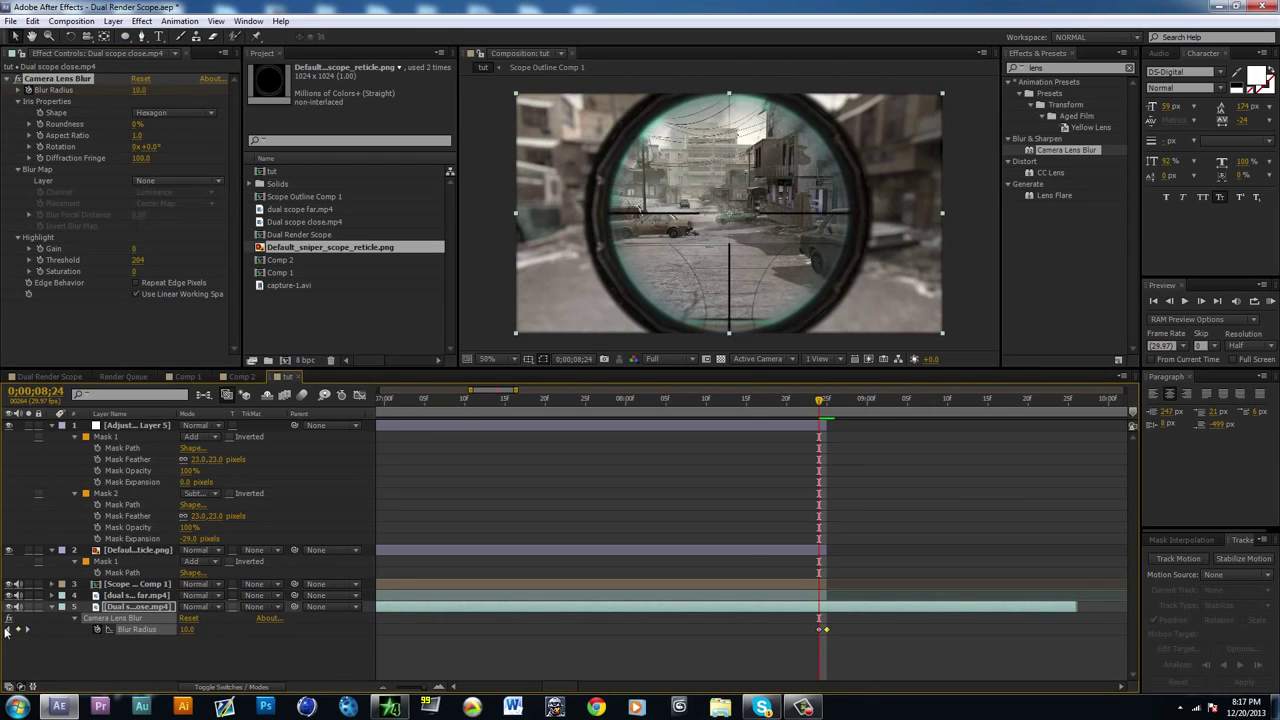
click(8, 629)
click(189, 630)
text(10)
key(Return)
click(638, 649)
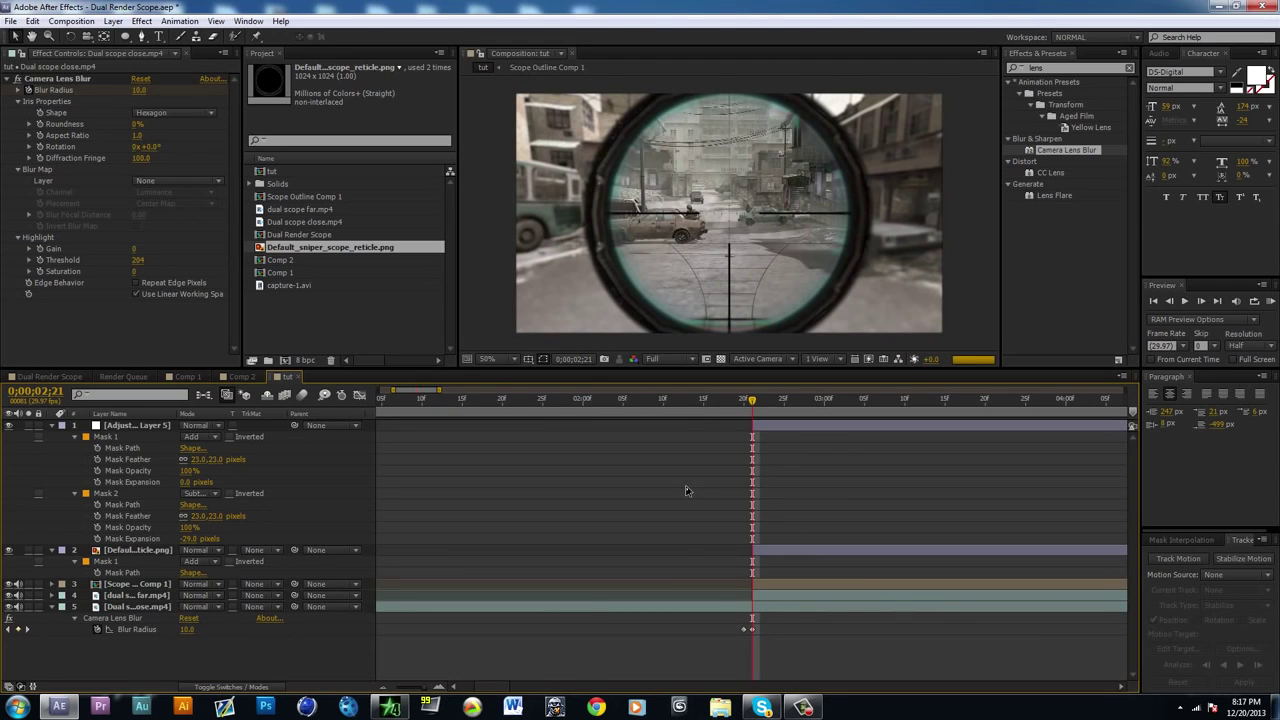
Step: Scrub and RAM preview the tut composition to check the scope effect and background blur over the whole clip
key(minus)
key(minus)
key(minus)
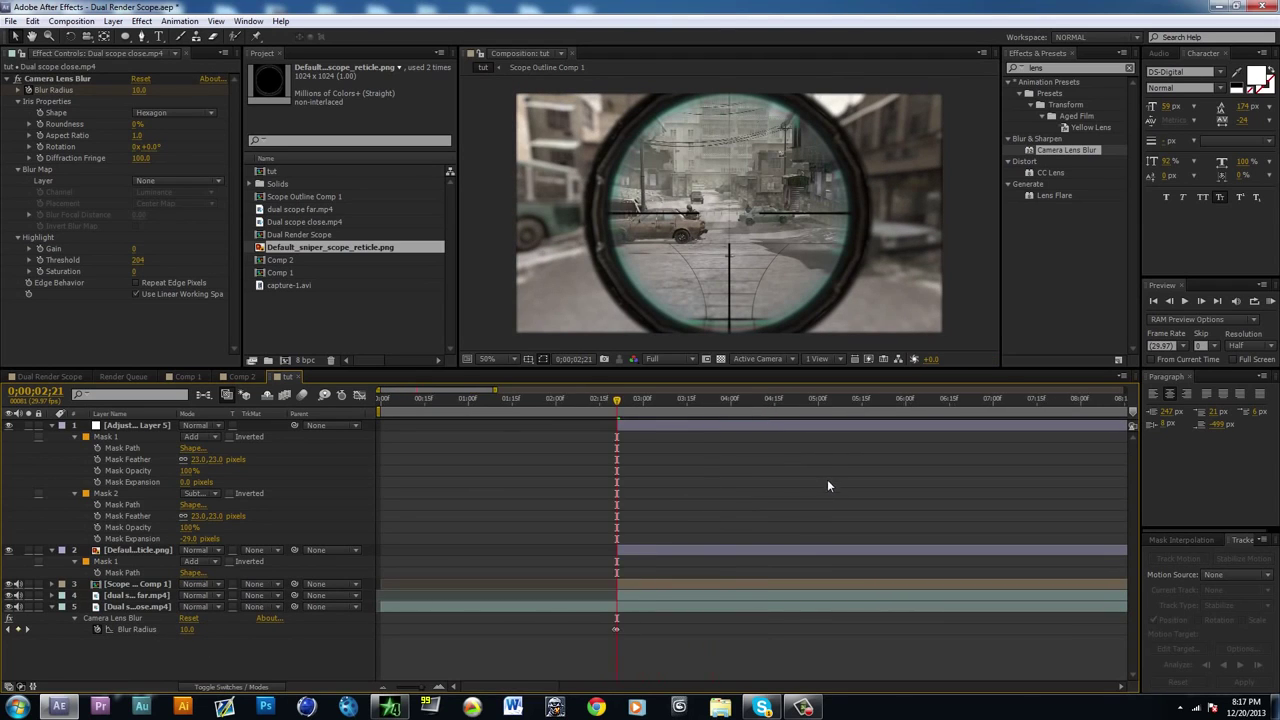
drag(928, 404, 788, 412)
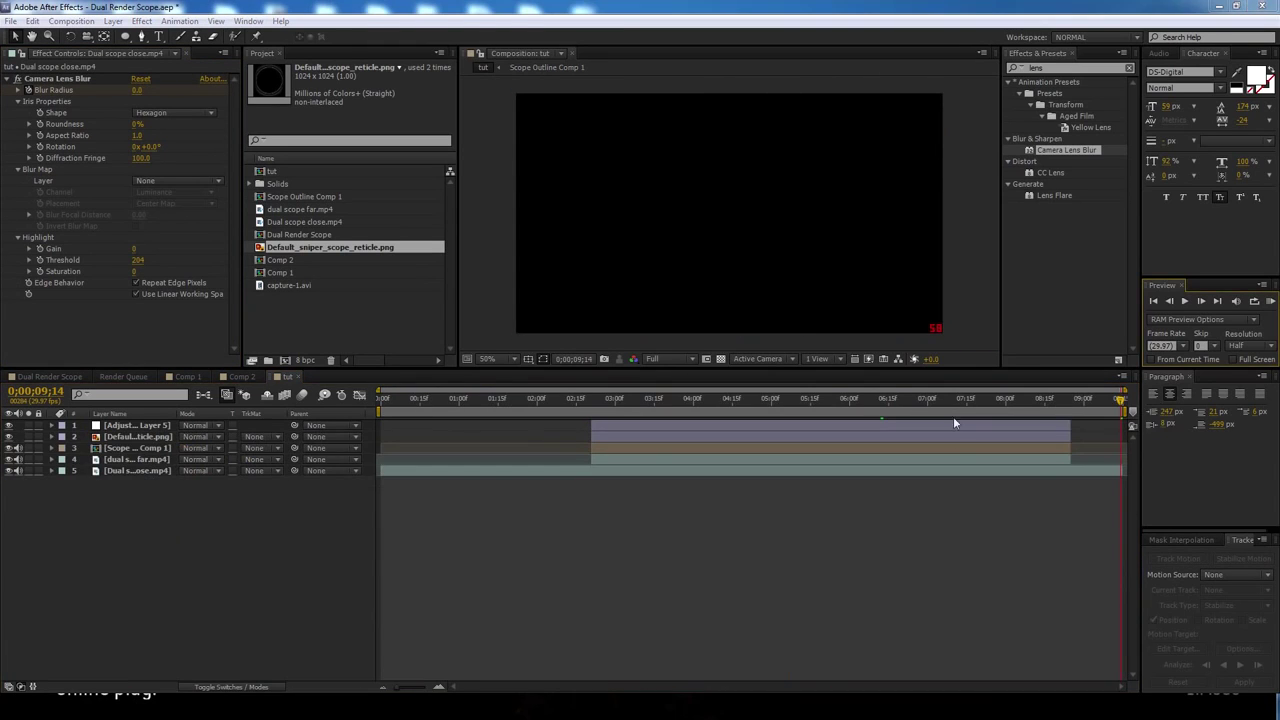
click(1086, 400)
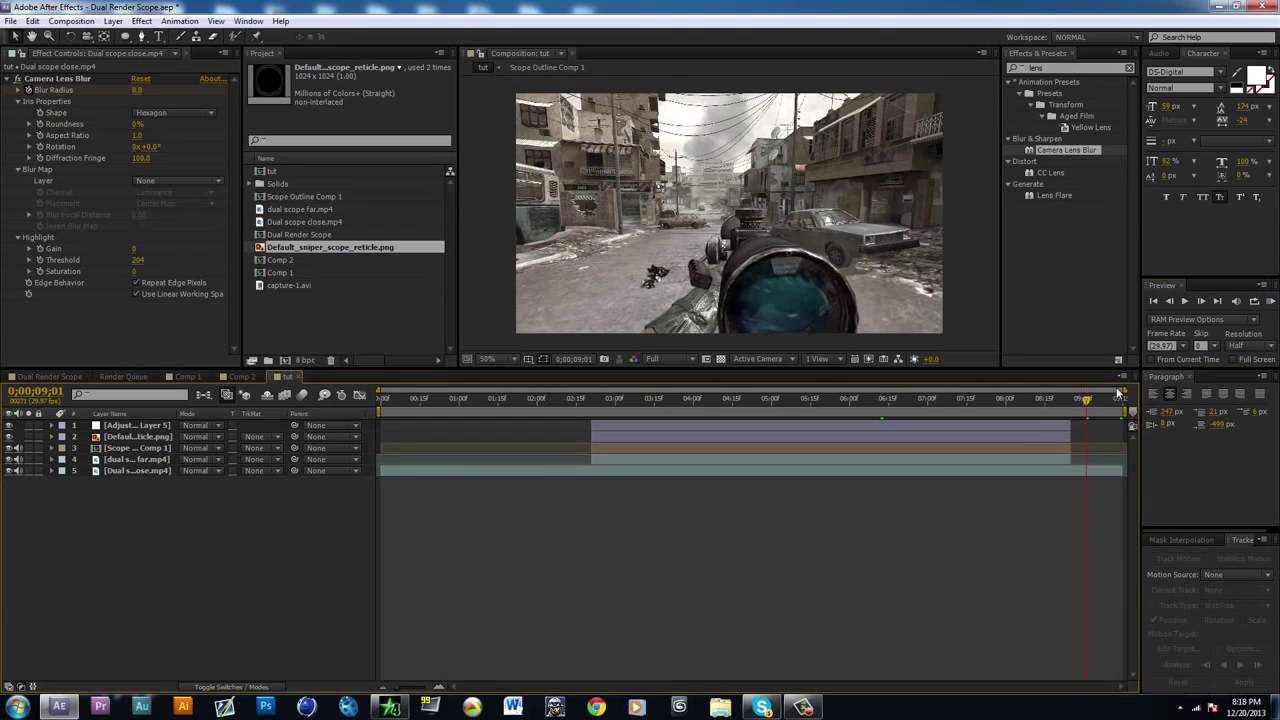
click(1271, 302)
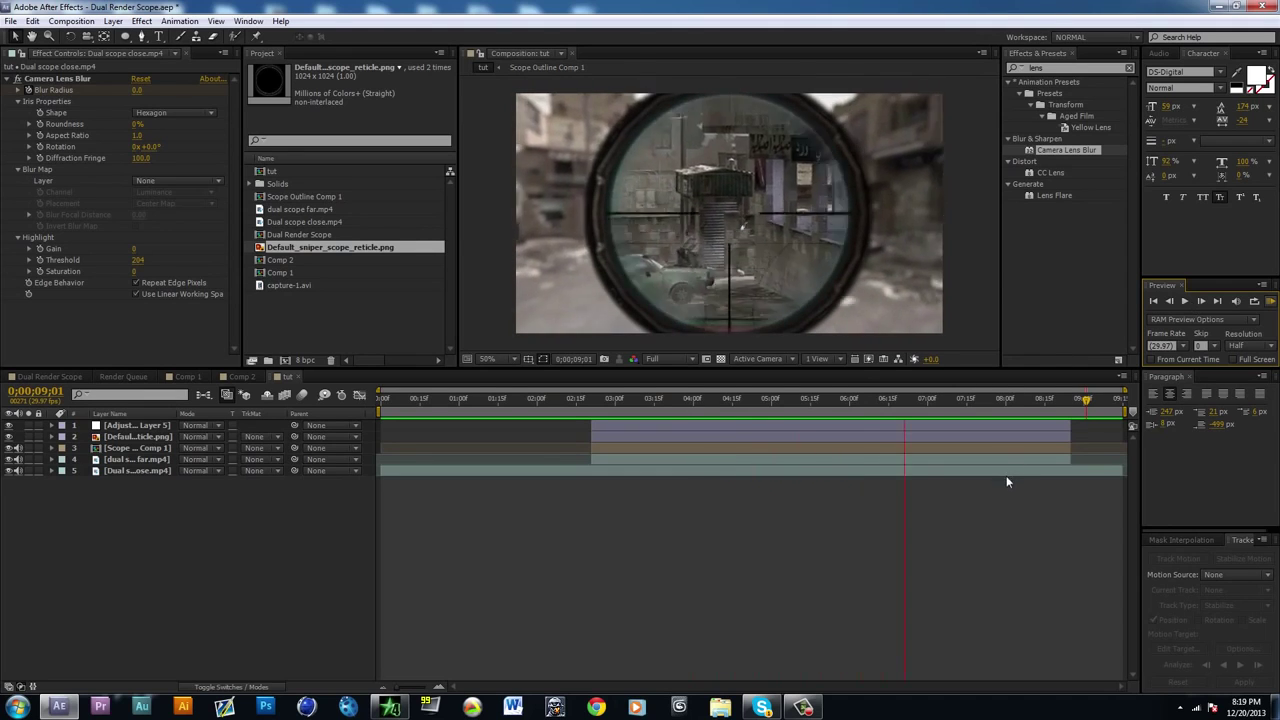
click(958, 400)
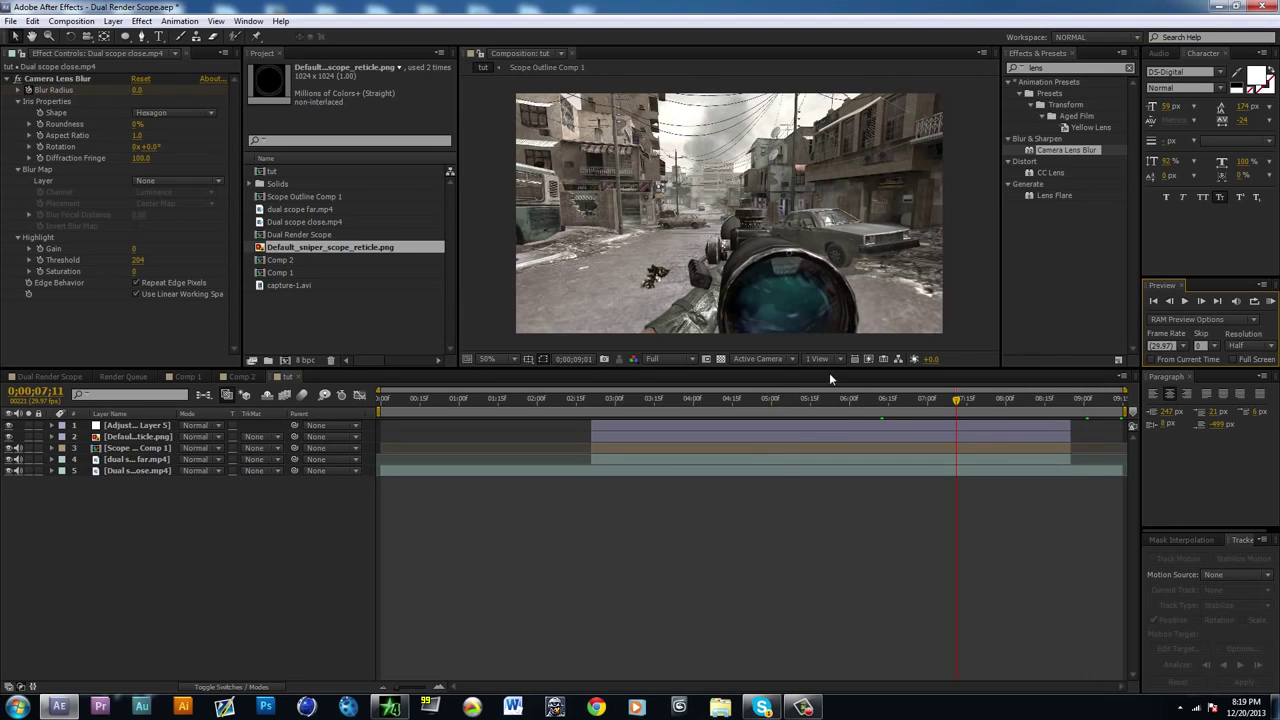
click(792, 608)
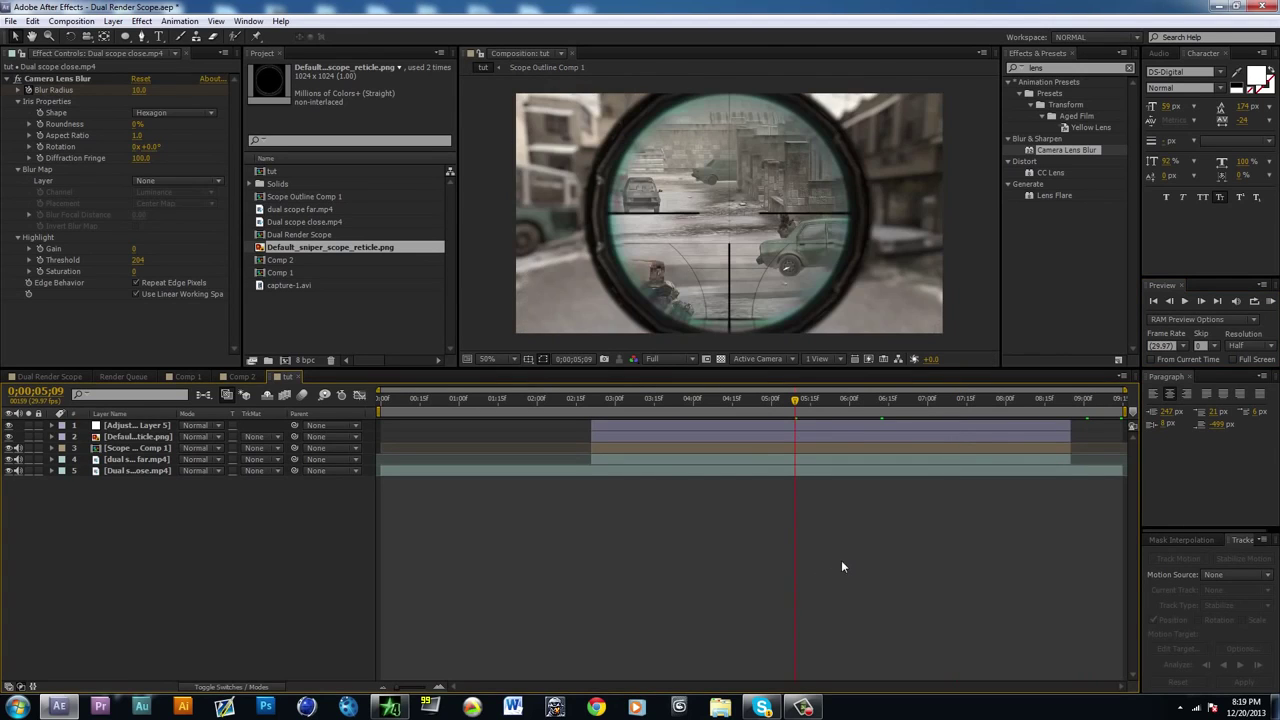
Step: Place the tut composition in a new composition and enable time remapping on its layer
key(ctrl+n)
click(686, 482)
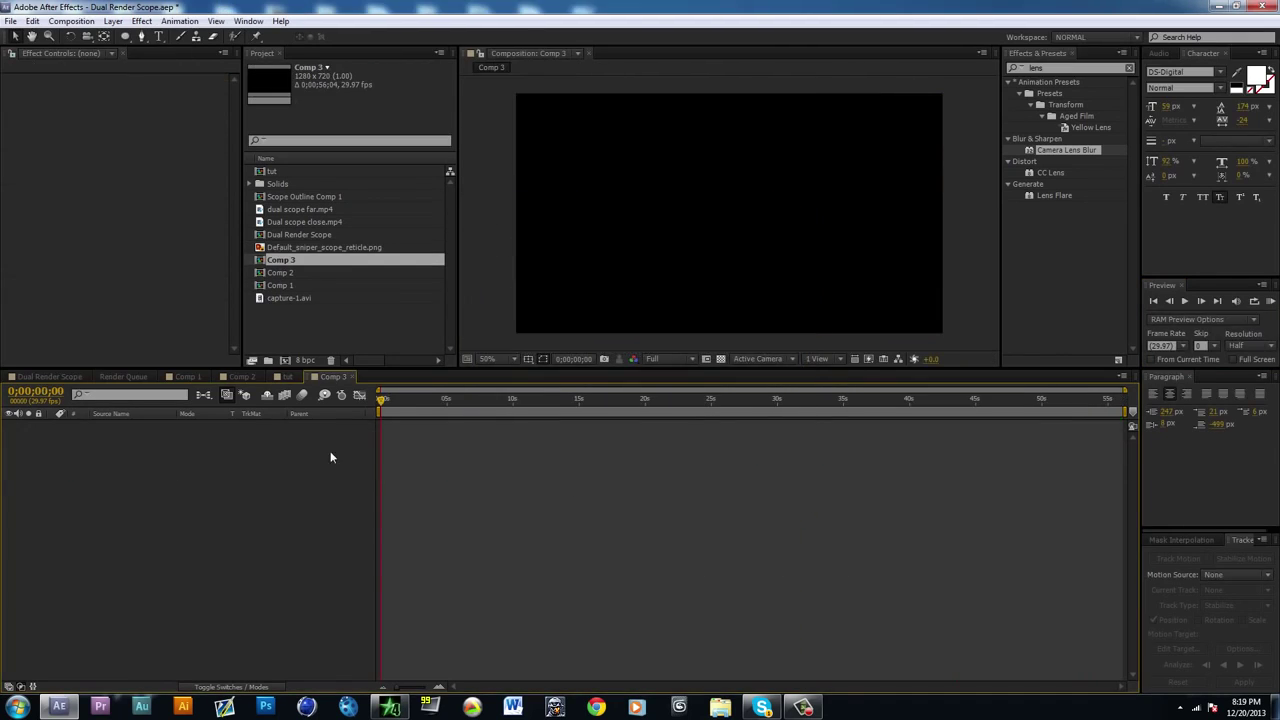
click(294, 336)
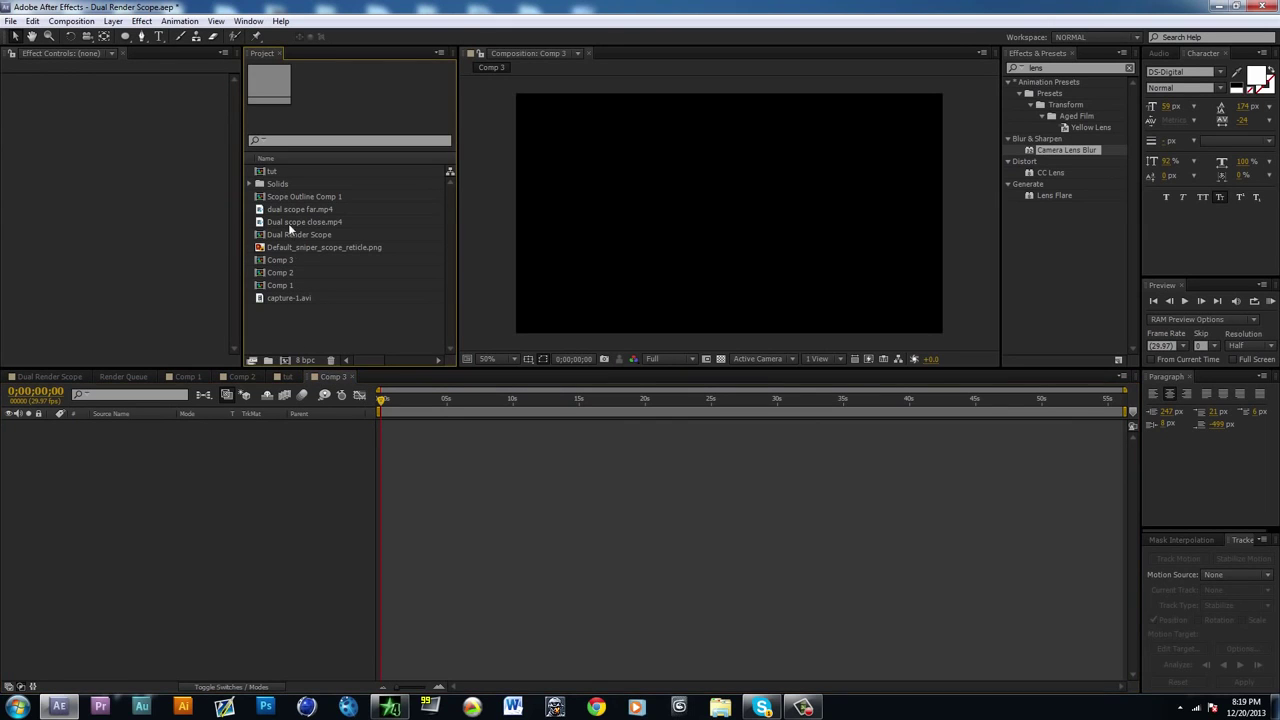
drag(275, 173, 392, 430)
click(418, 410)
key(ctrl+alt+t)
Step: Try a Time Remap value of 0;00;03;04 on the tut layer at 0;00;02;25, and undo the change
drag(204, 443, 222, 443)
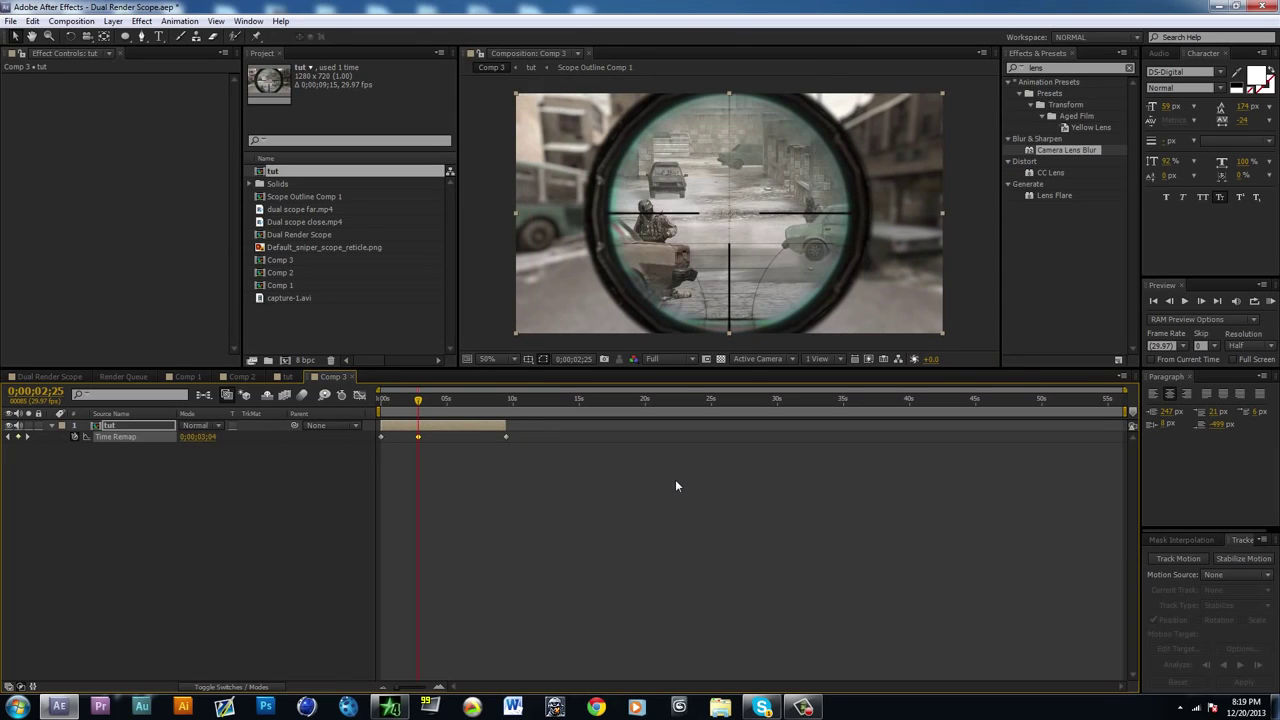
click(667, 489)
key(ctrl+z)
click(481, 457)
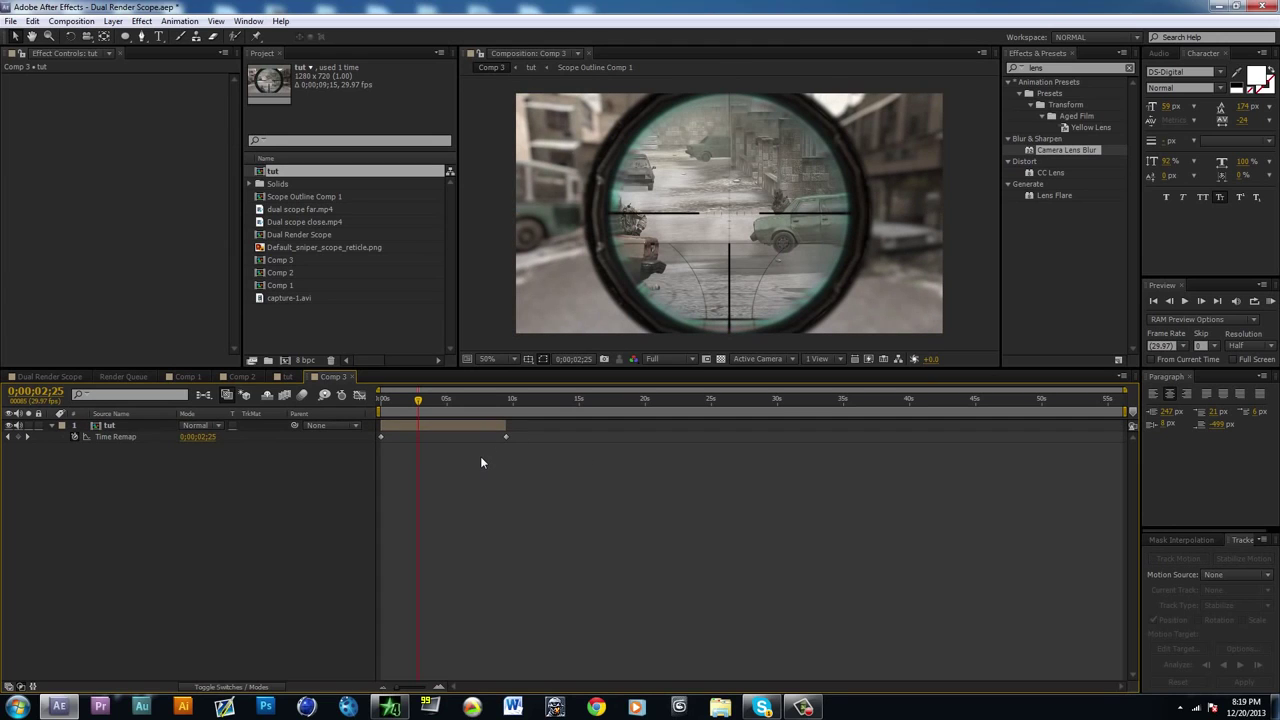